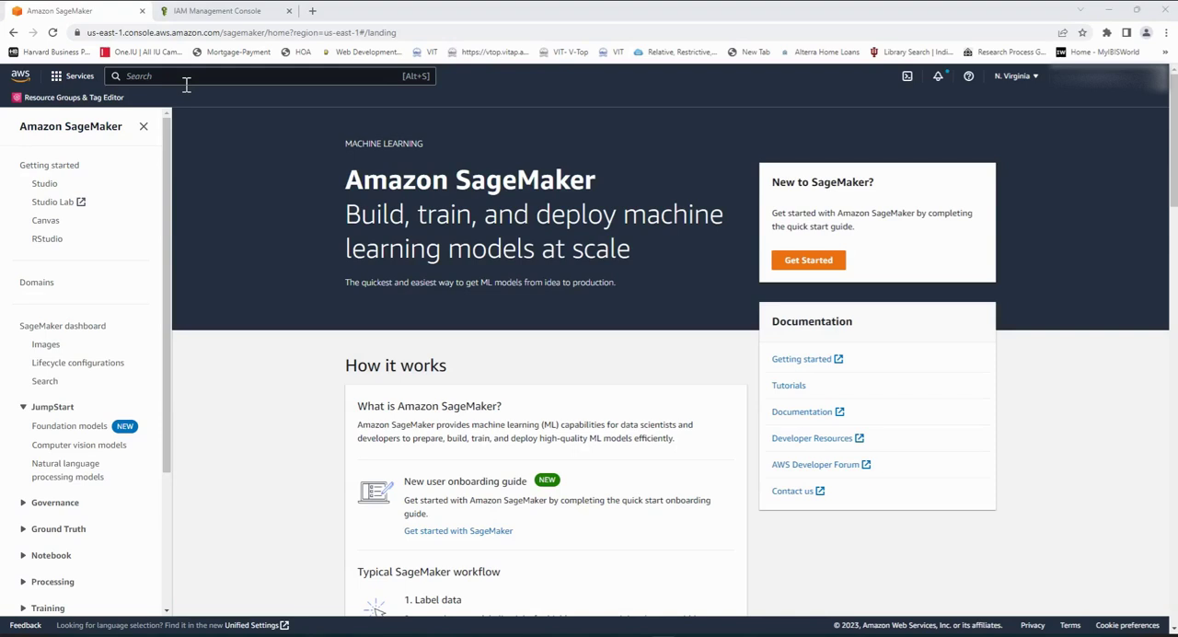
# Step: Search the AWS console for "sagemaker" and clear the search
pyautogui.click(185, 82)
pyautogui.write('sagemaker')
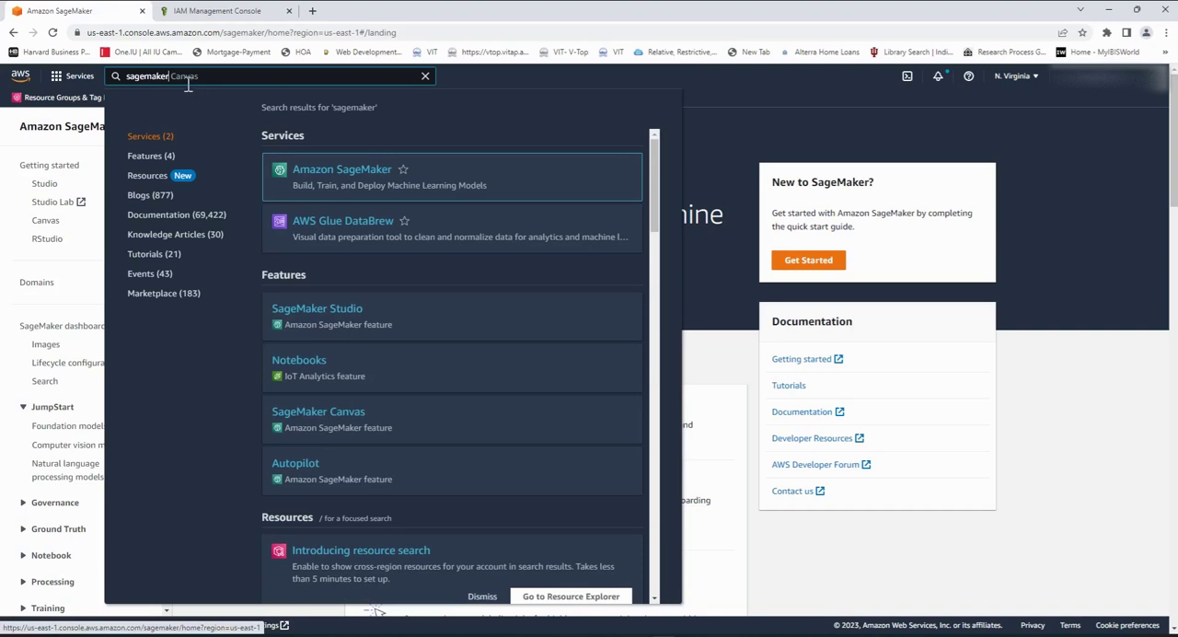
pyautogui.moveTo(187, 81); pyautogui.dragTo(116, 80)
pyautogui.press('BackSpace')
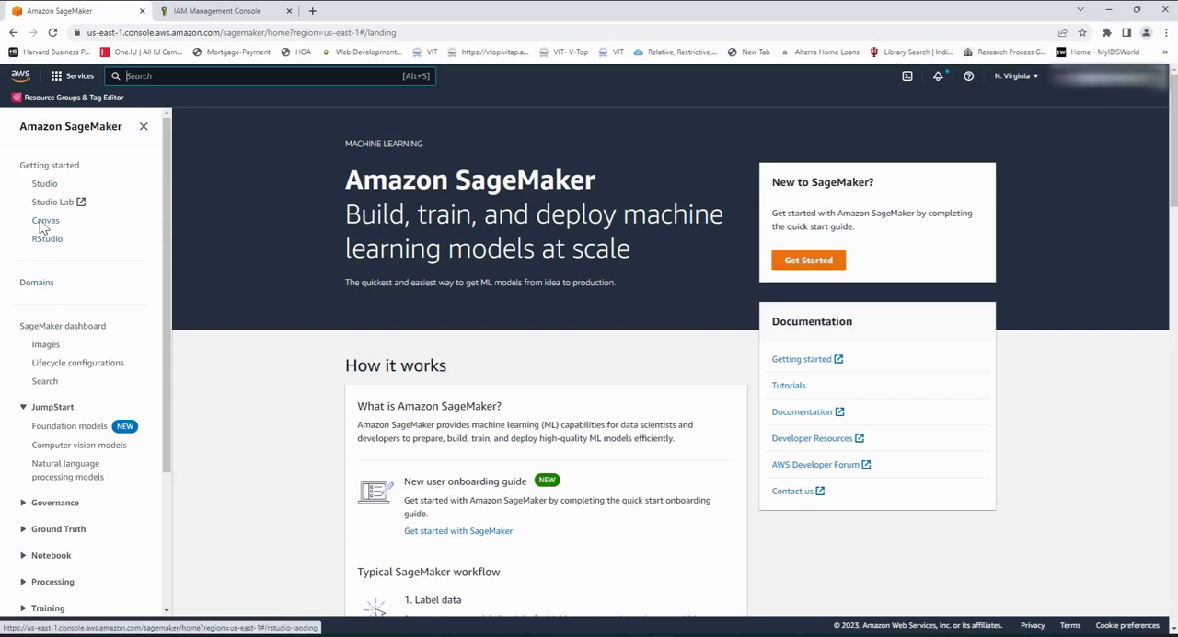
# Step: View the landing pages of SageMaker Studio, Canvas and RStudio one after another
pyautogui.click(44, 187)
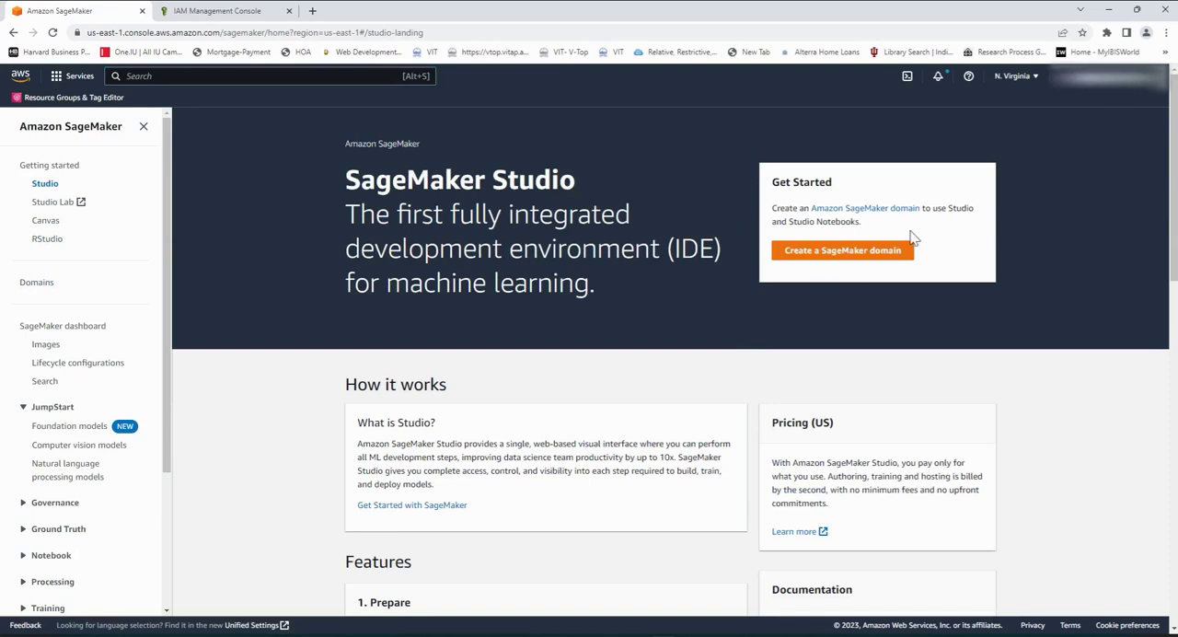
pyautogui.click(41, 223)
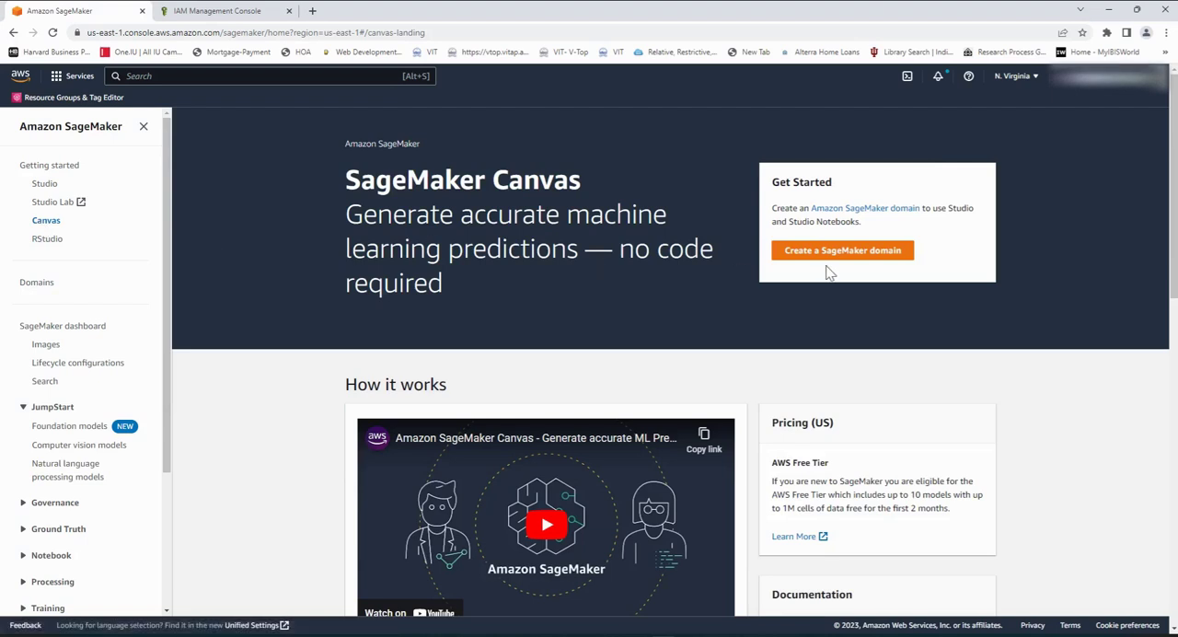
pyautogui.click(48, 241)
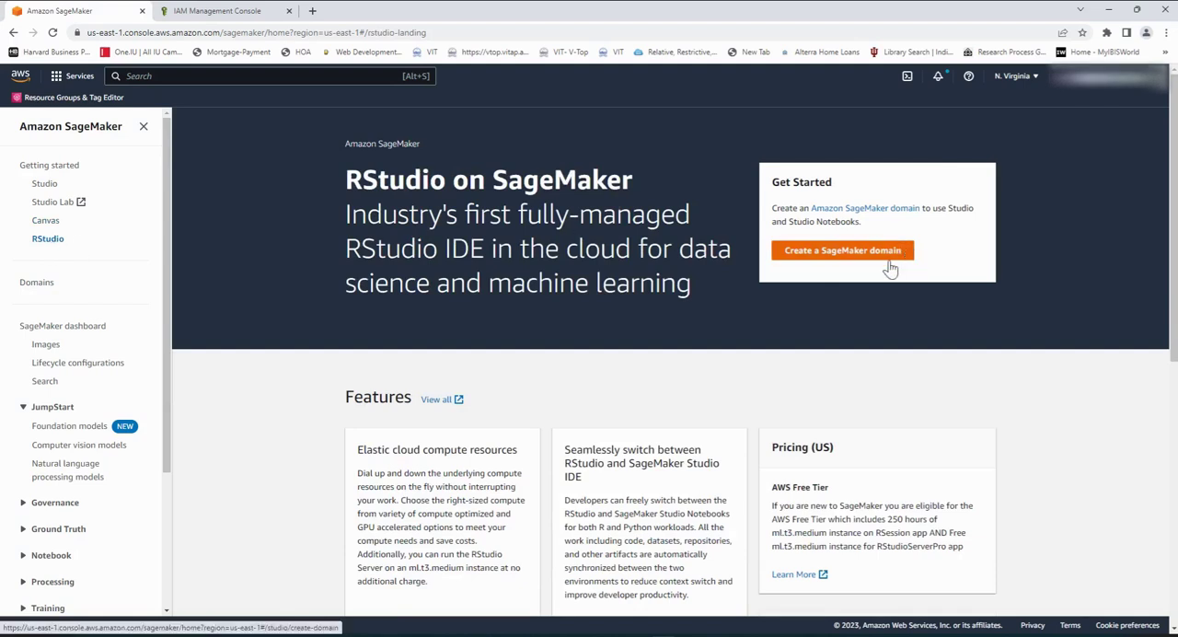
# Step: Open the SageMaker Domains page and examine the domain structure diagram and the domains list
pyautogui.click(41, 287)
pyautogui.scroll(-3, 709, 345)
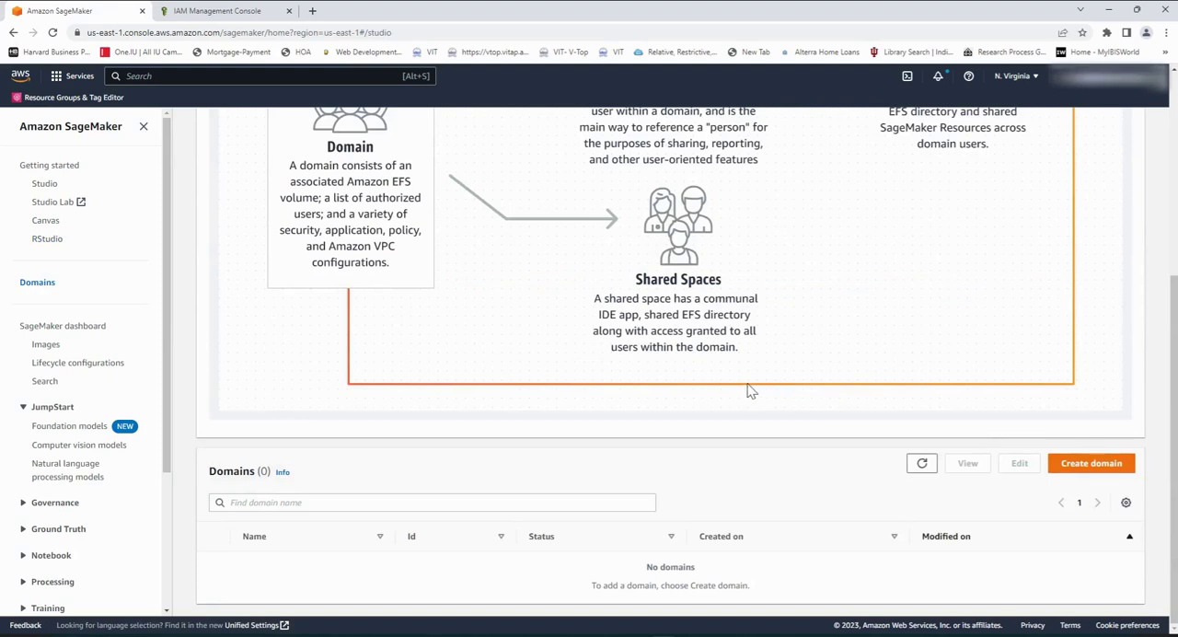
pyautogui.scroll(4, 750, 391)
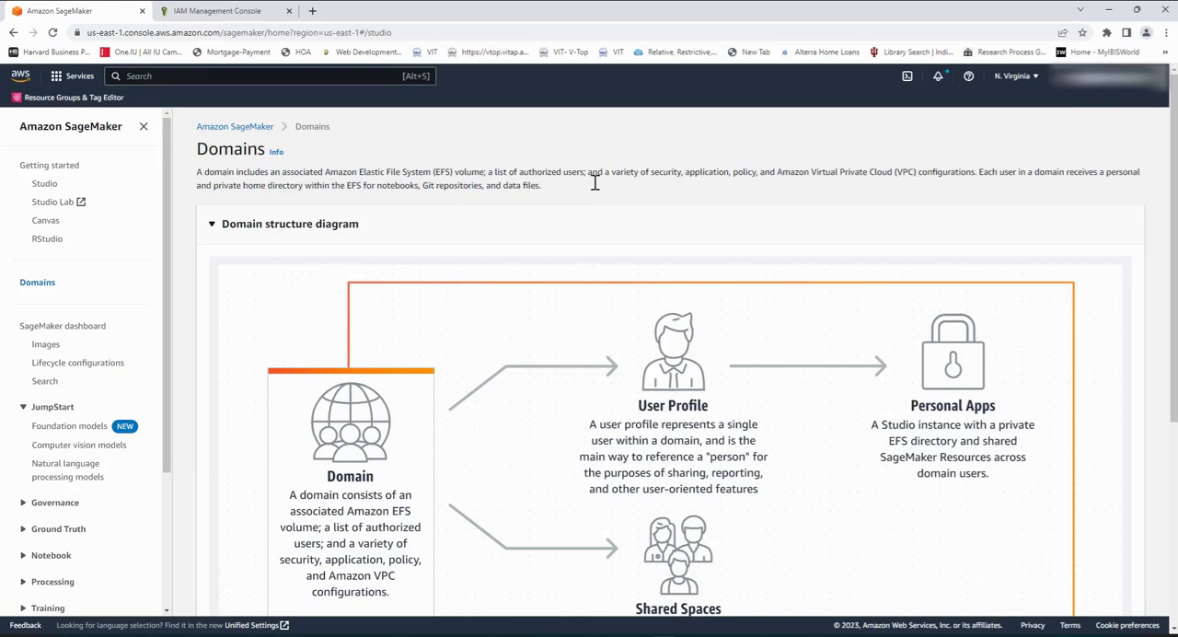
pyautogui.scroll(-1, 539, 299)
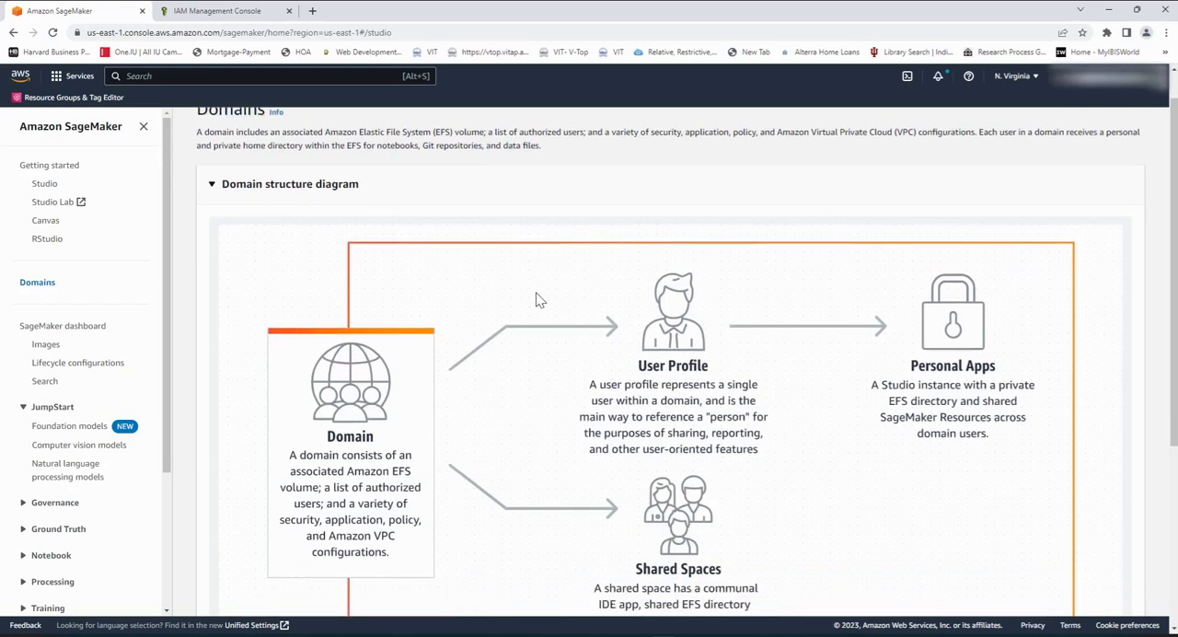
pyautogui.scroll(-1, 539, 297)
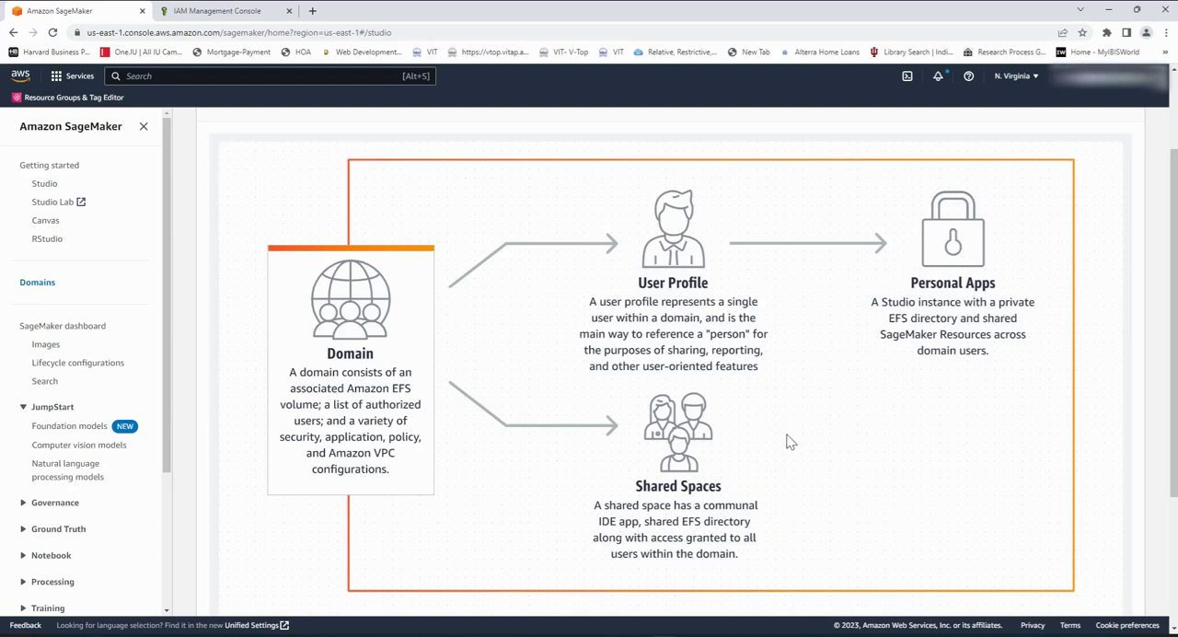
pyautogui.scroll(-2, 787, 442)
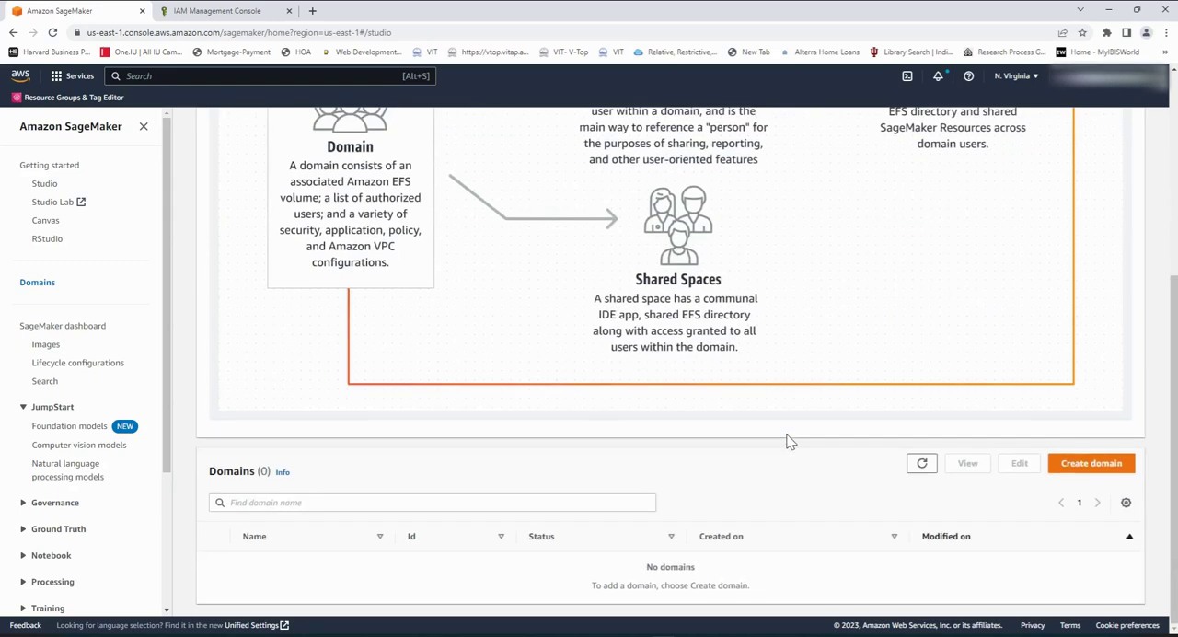
# Step: Start creating a SageMaker domain with Quick setup and name it smkr-mlmodels-domain31
pyautogui.click(1084, 466)
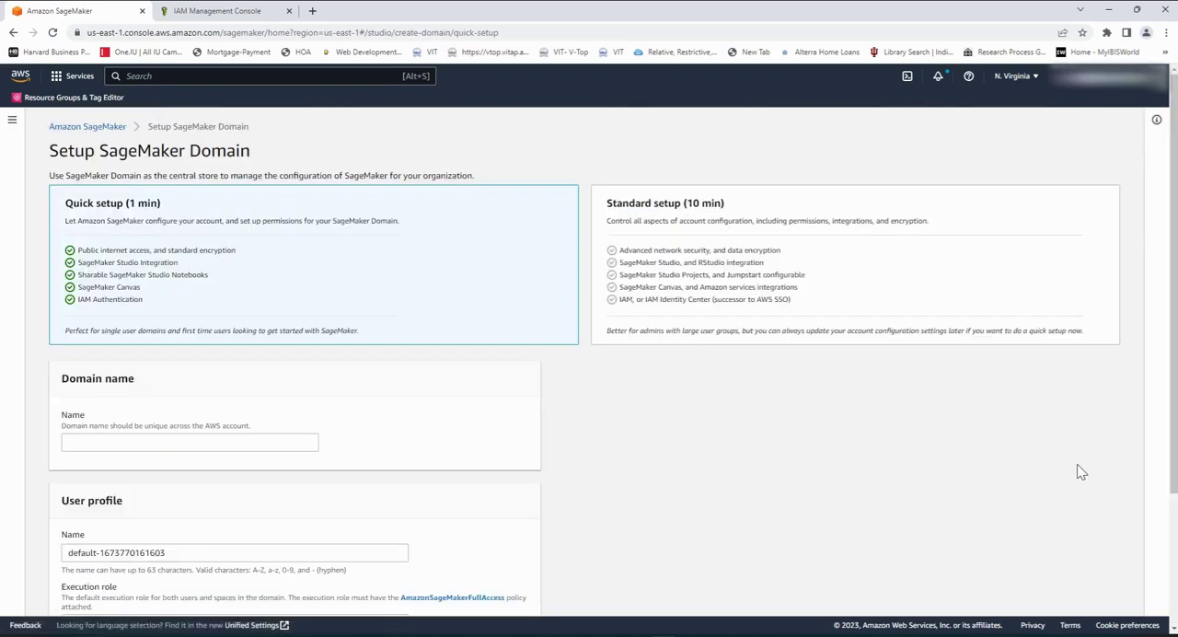
pyautogui.scroll(-2, 1058, 469)
pyautogui.scroll(2, 1047, 463)
pyautogui.scroll(-1, 404, 331)
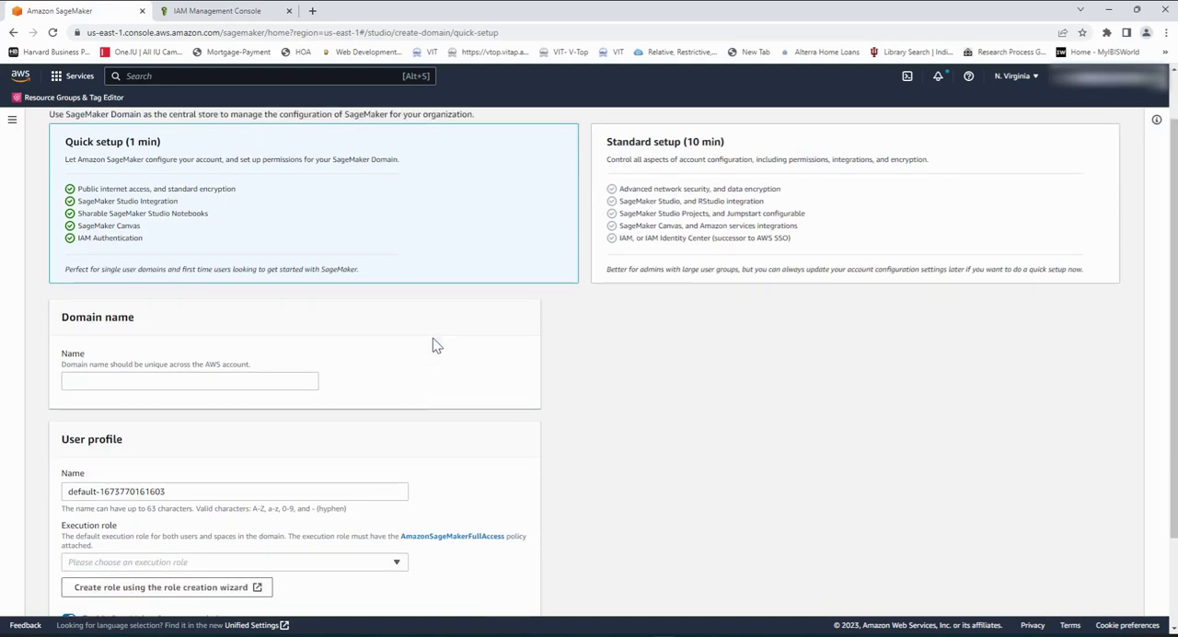
pyautogui.scroll(-1, 405, 336)
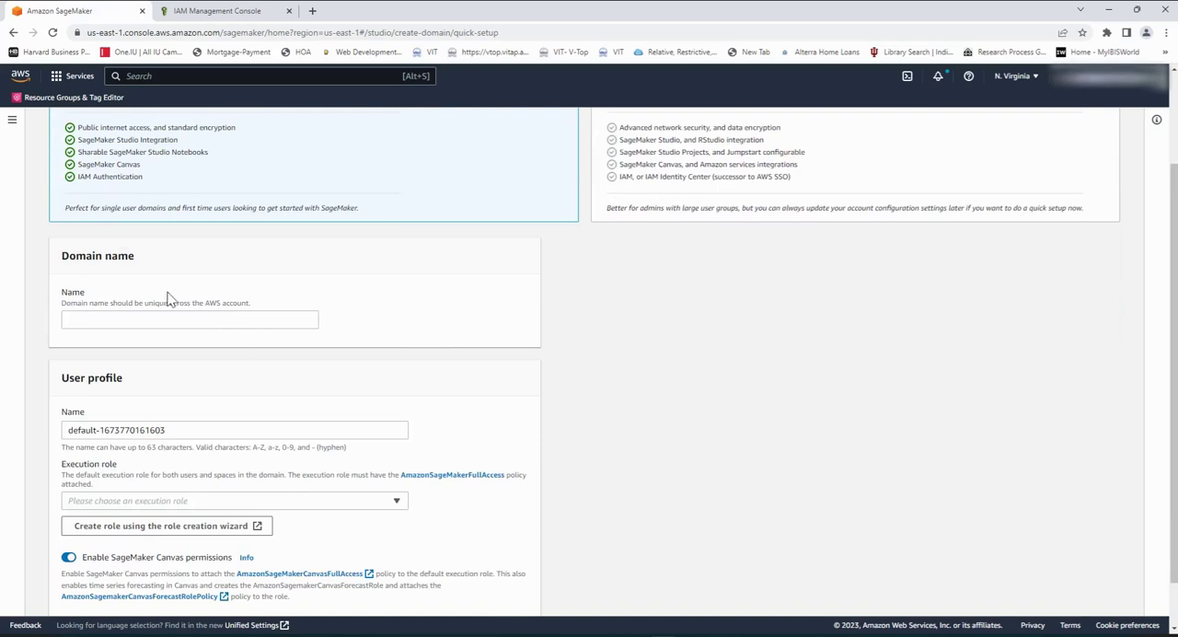
pyautogui.click(142, 324)
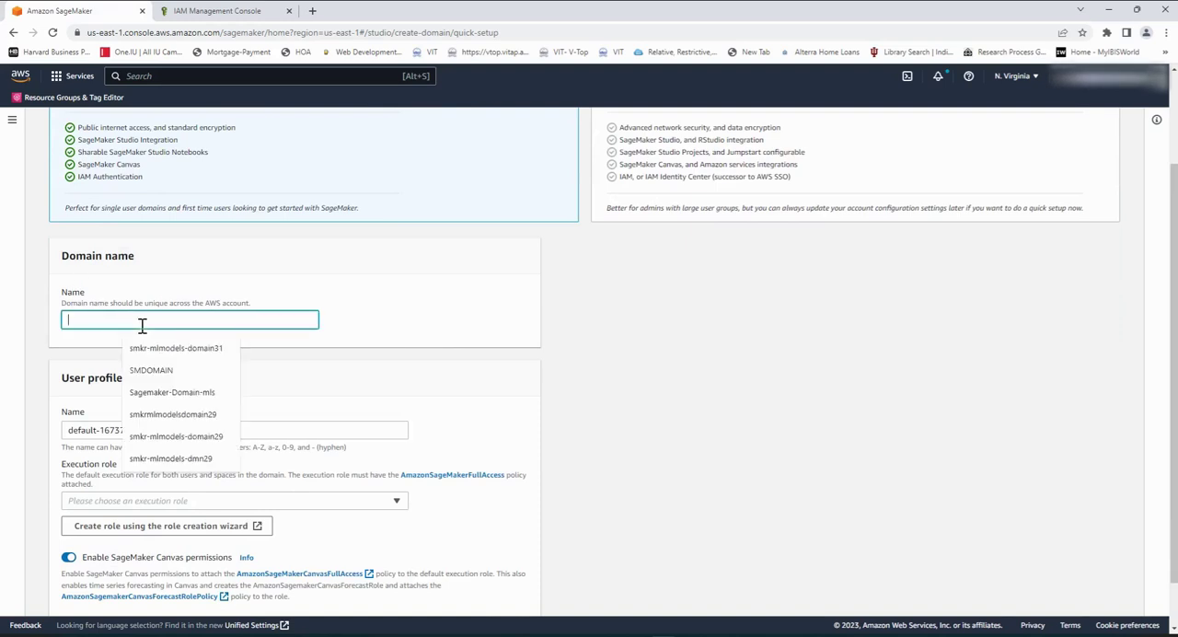
pyautogui.click(194, 354)
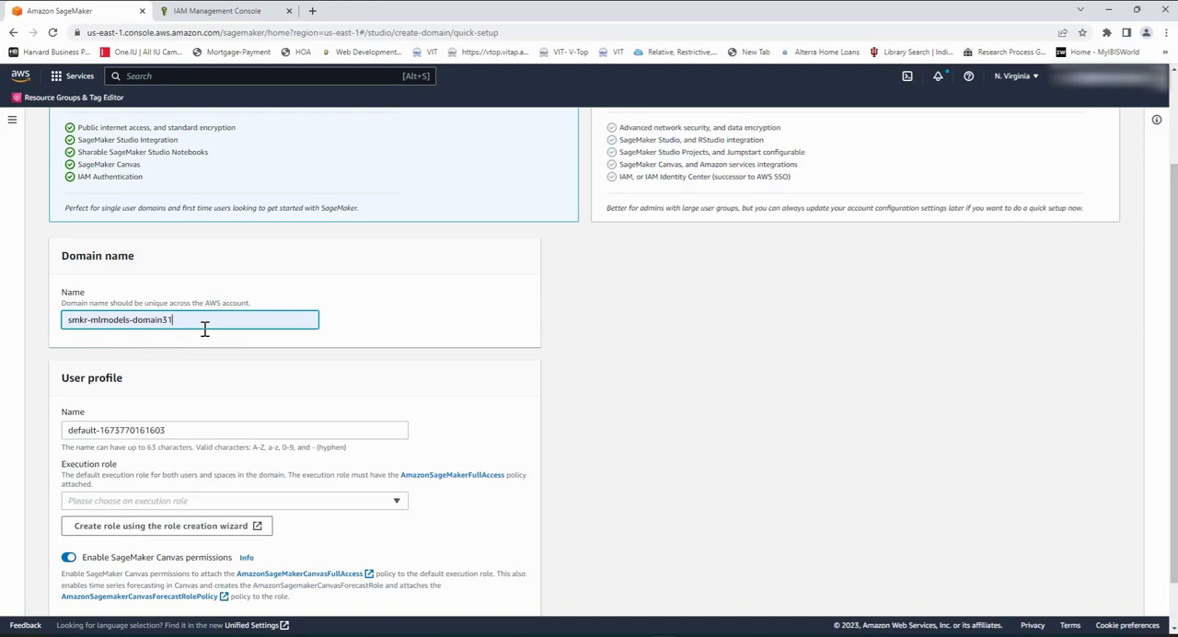
# Step: Create a new IAM execution role for the user profile with access to any S3 bucket
pyautogui.scroll(-1, 232, 372)
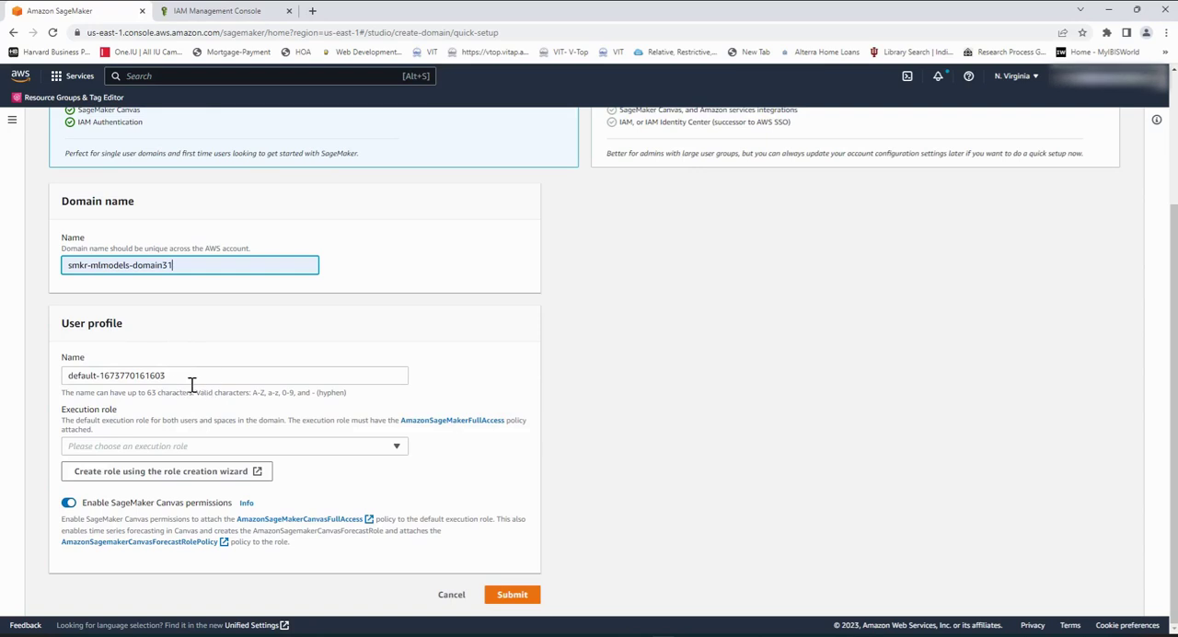
pyautogui.moveTo(192, 379); pyautogui.dragTo(65, 375)
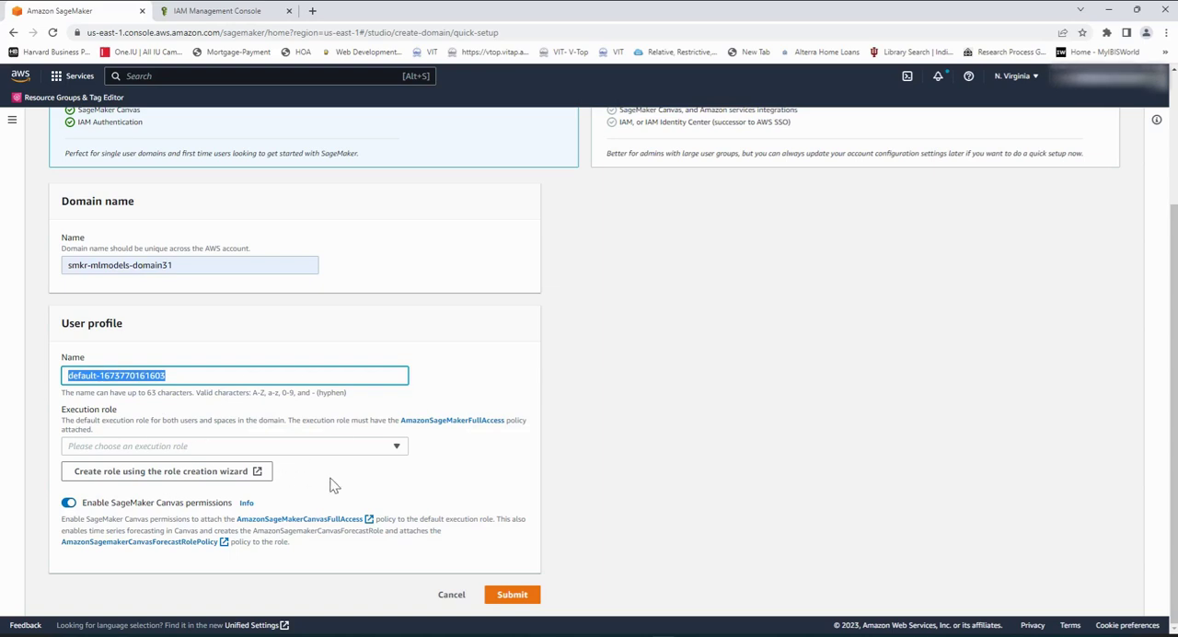
pyautogui.click(396, 447)
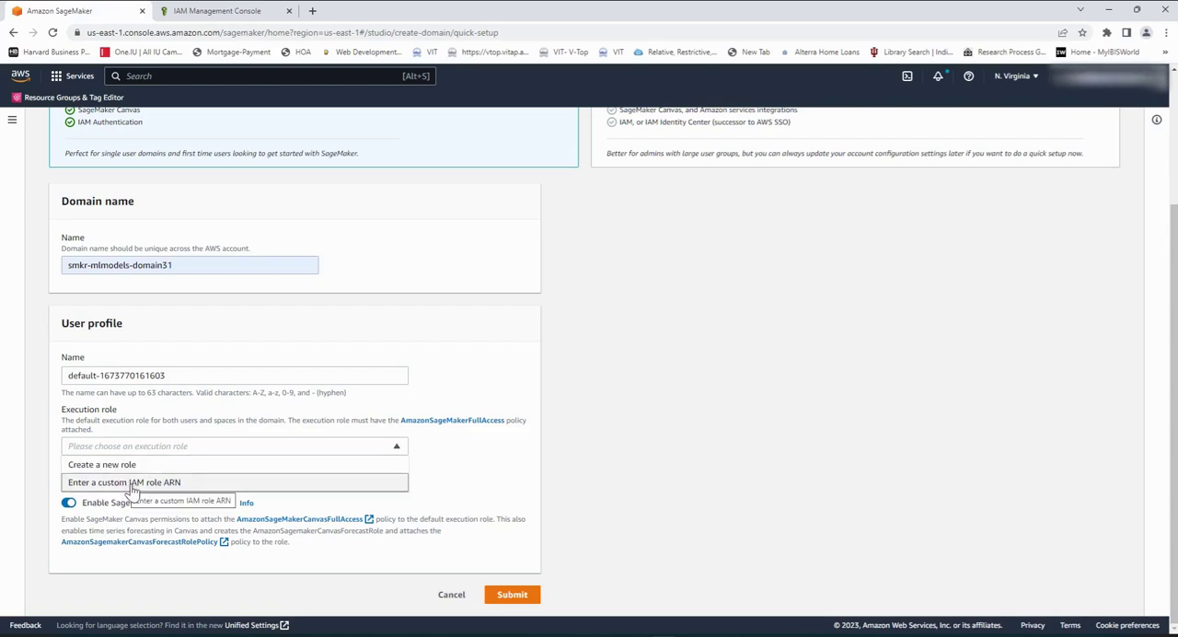
pyautogui.click(107, 466)
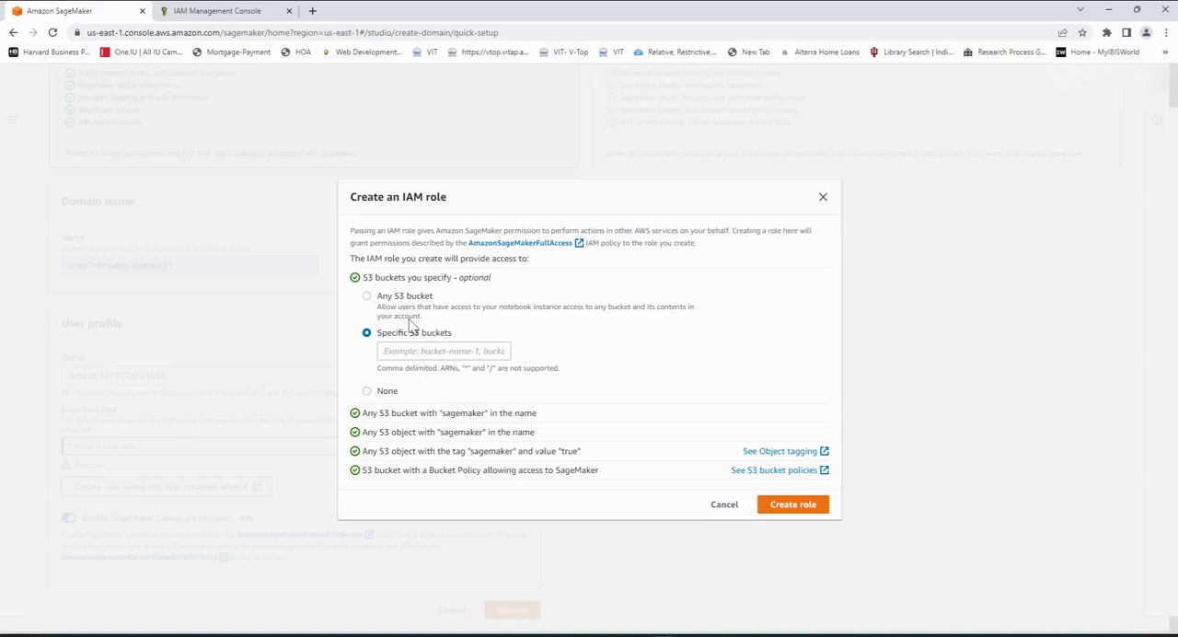
pyautogui.click(367, 298)
pyautogui.click(793, 506)
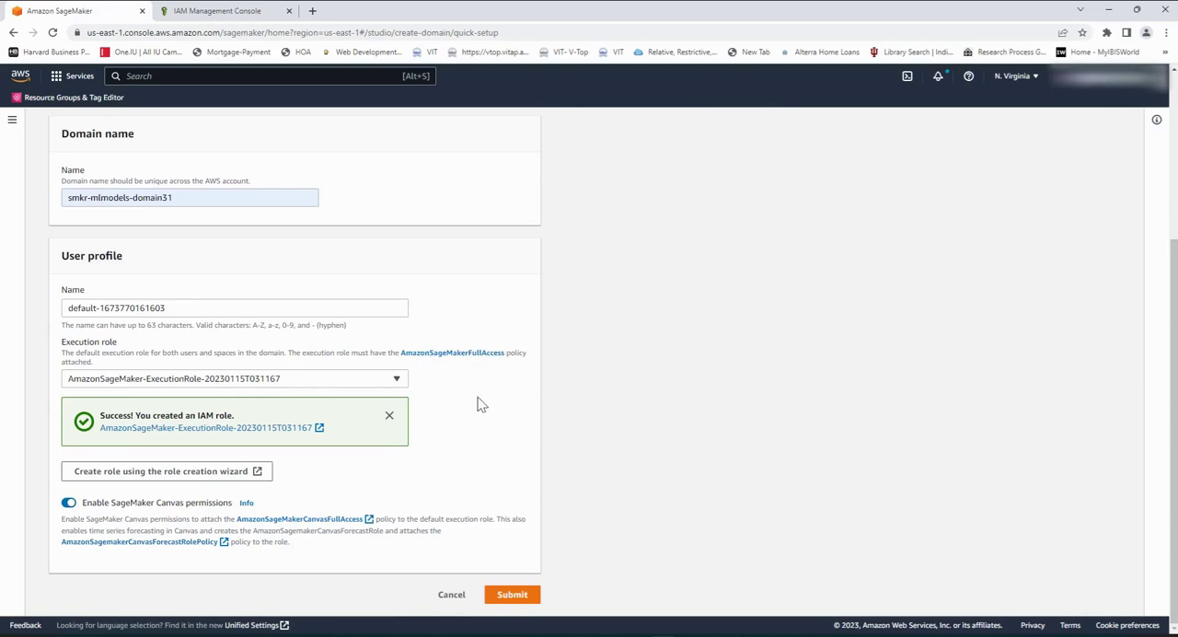
# Step: Set the execution role option to Enter a custom IAM role ARN and switch to the IAM Management Console
pyautogui.click(396, 379)
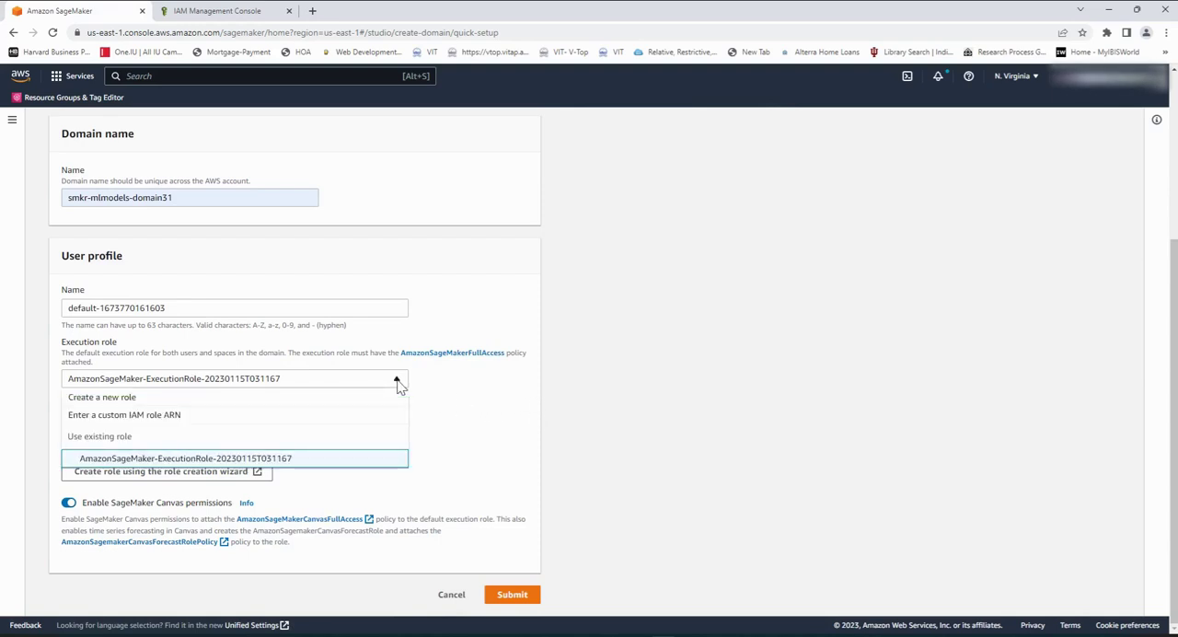
pyautogui.click(180, 420)
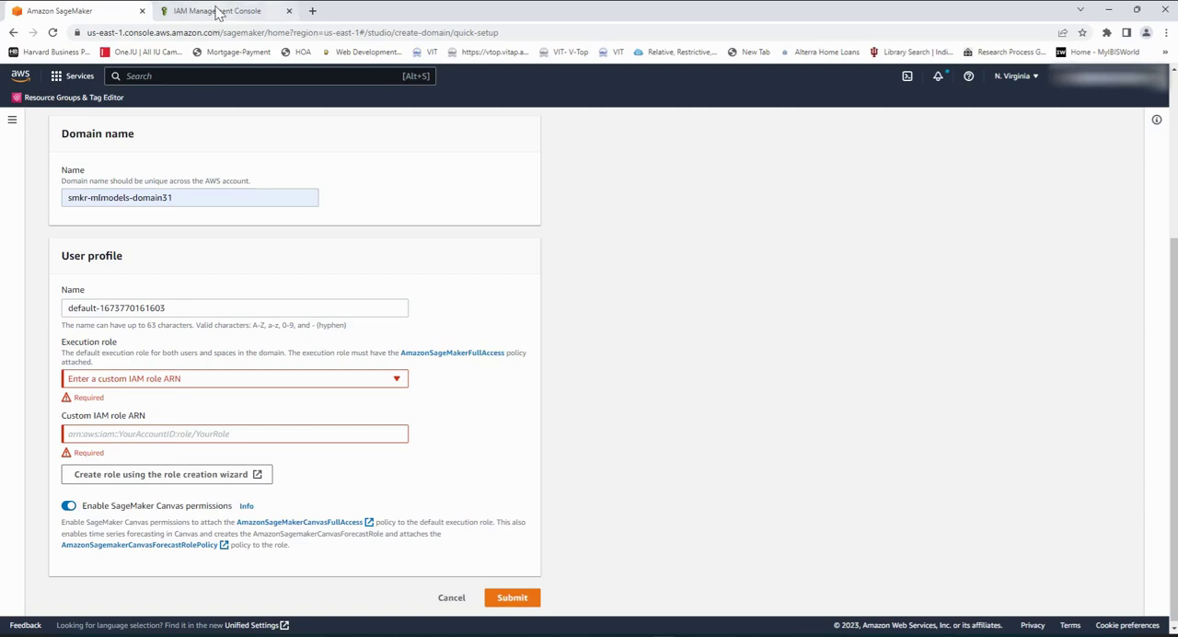
pyautogui.click(217, 11)
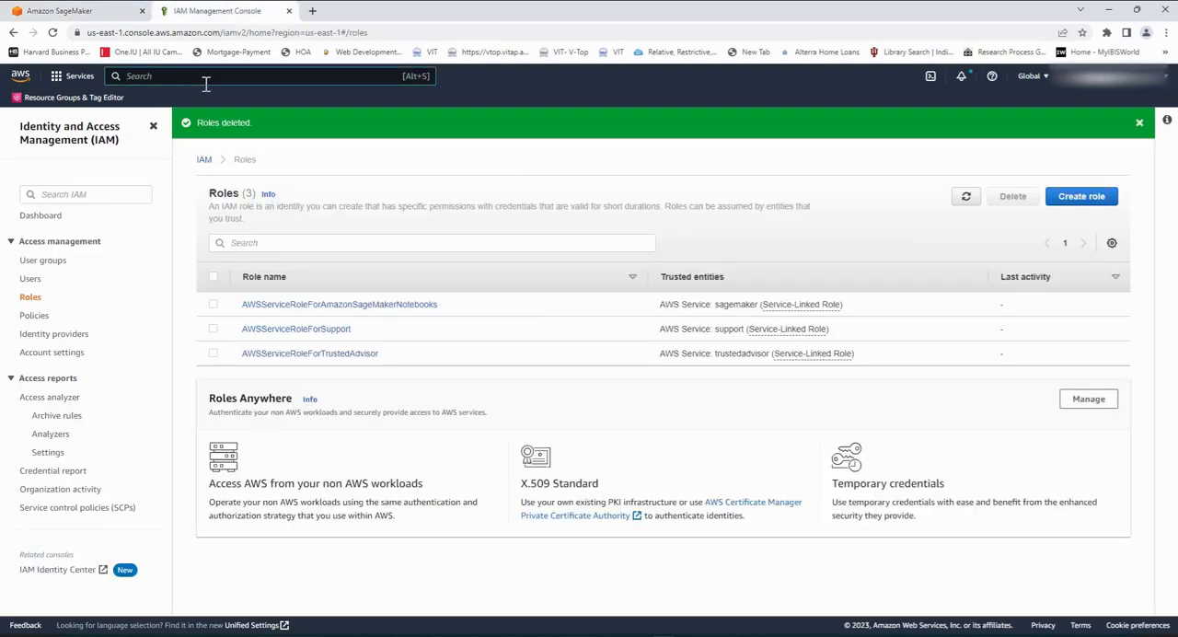
# Step: Search the AWS console for "IAM" and clear the search
pyautogui.write('IAM')
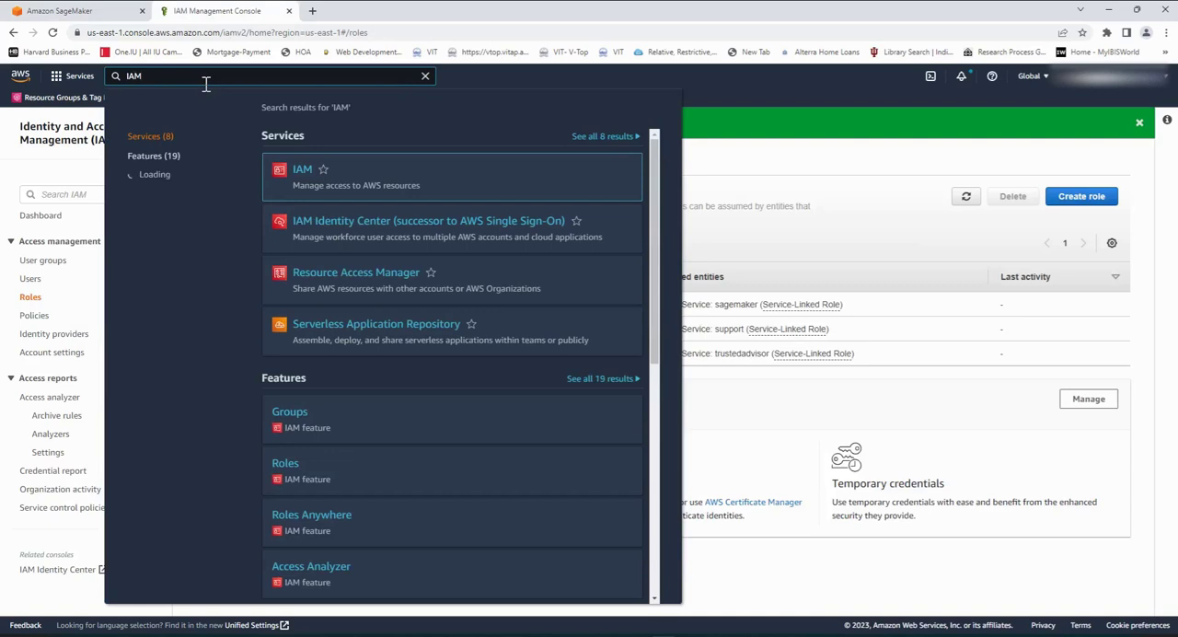
pyautogui.moveTo(310, 168)
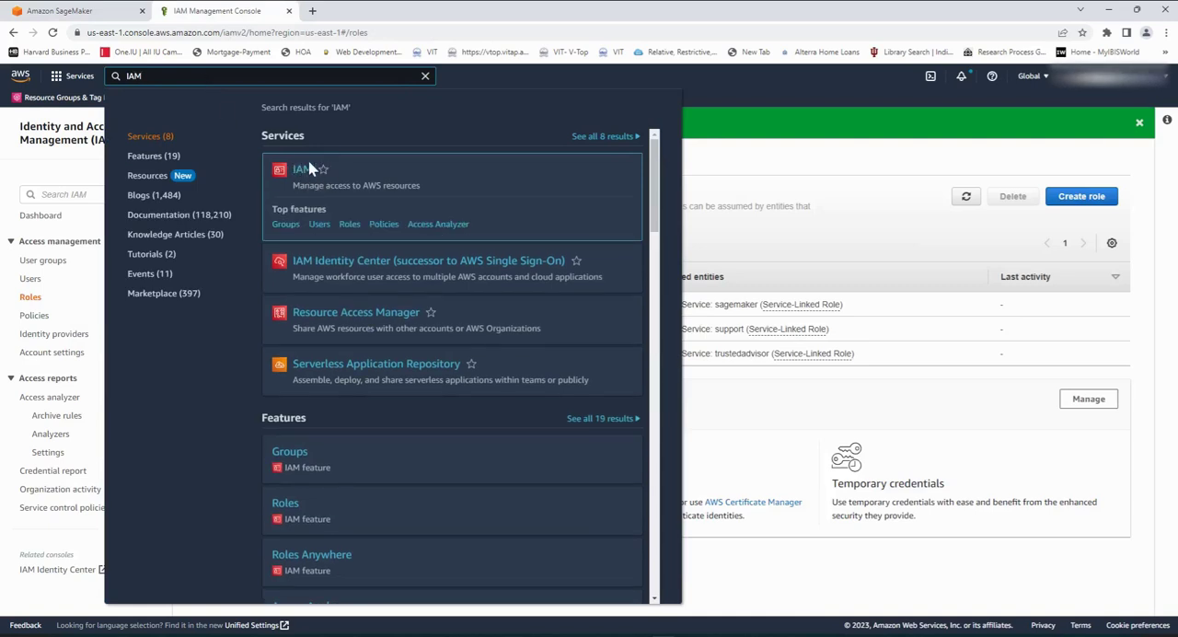
pyautogui.doubleClick(126, 81)
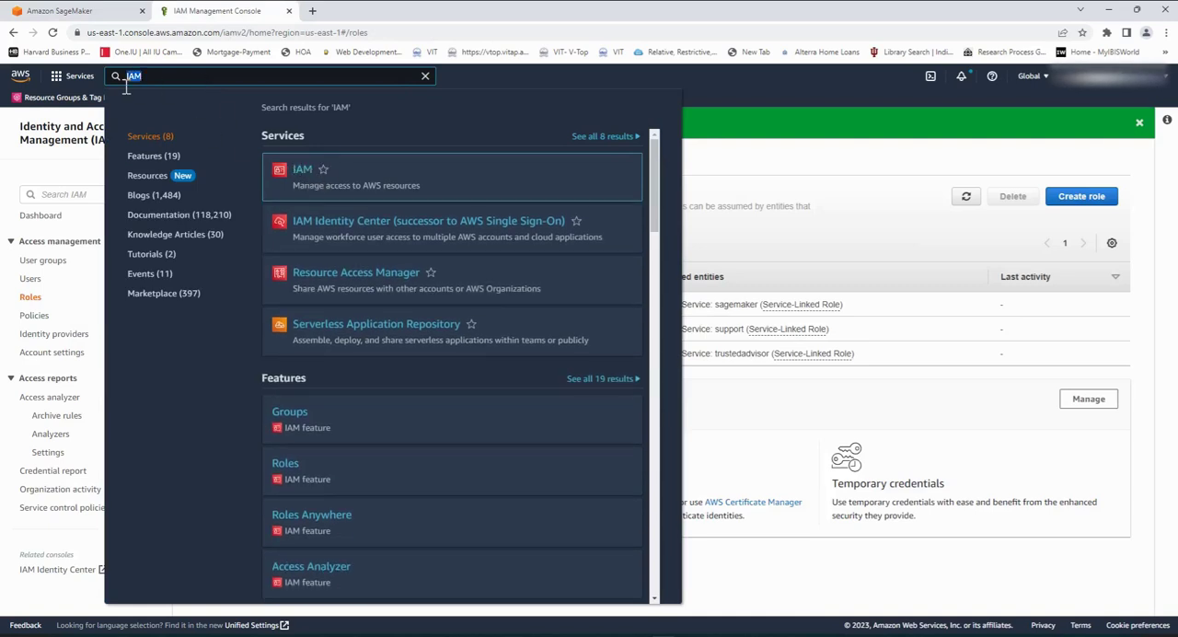
pyautogui.press('BackSpace')
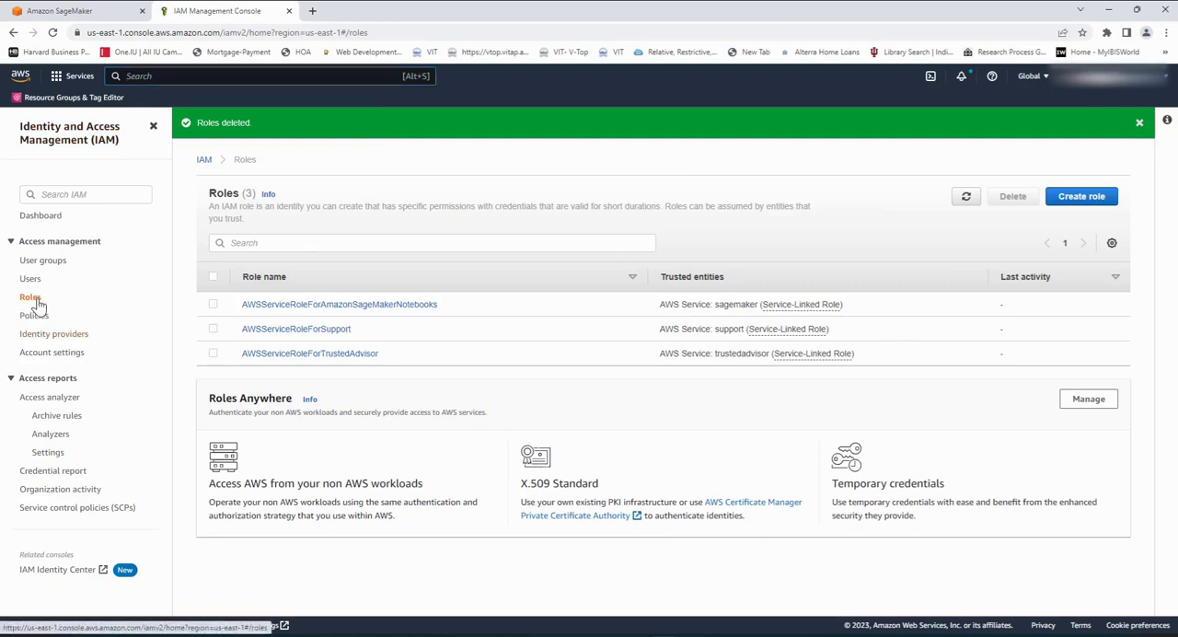
# Step: Refresh the IAM roles list, dismiss the notification and copy the ARN of the role AmazonSageMaker-ExecutionRole-20230115T031167
pyautogui.click(963, 202)
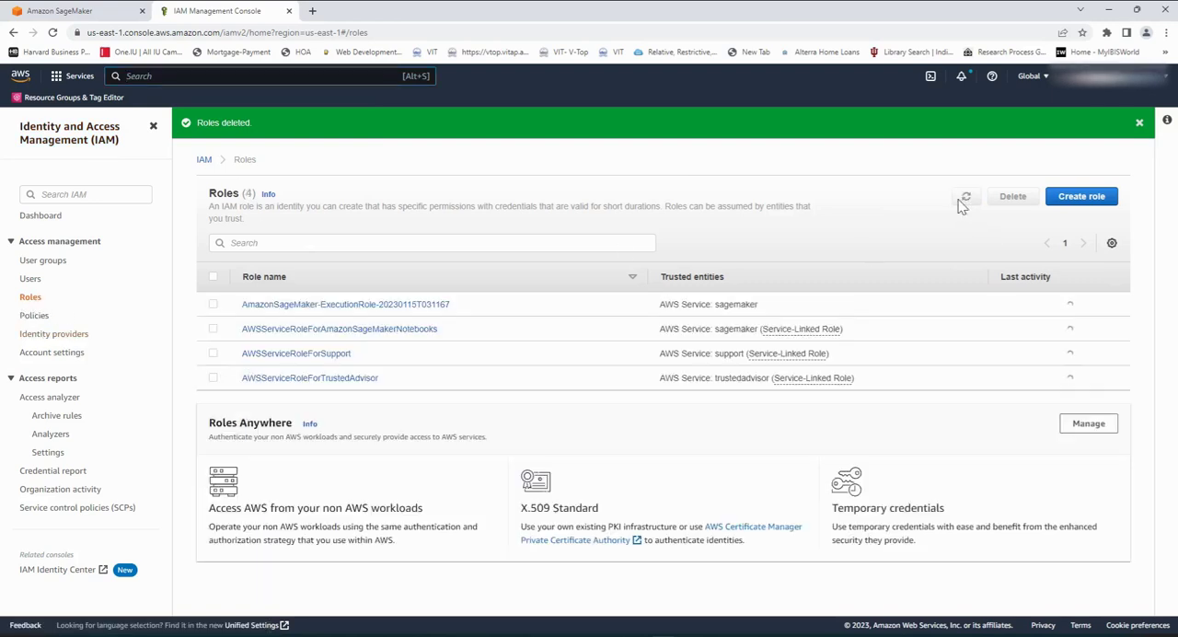
pyautogui.click(1139, 122)
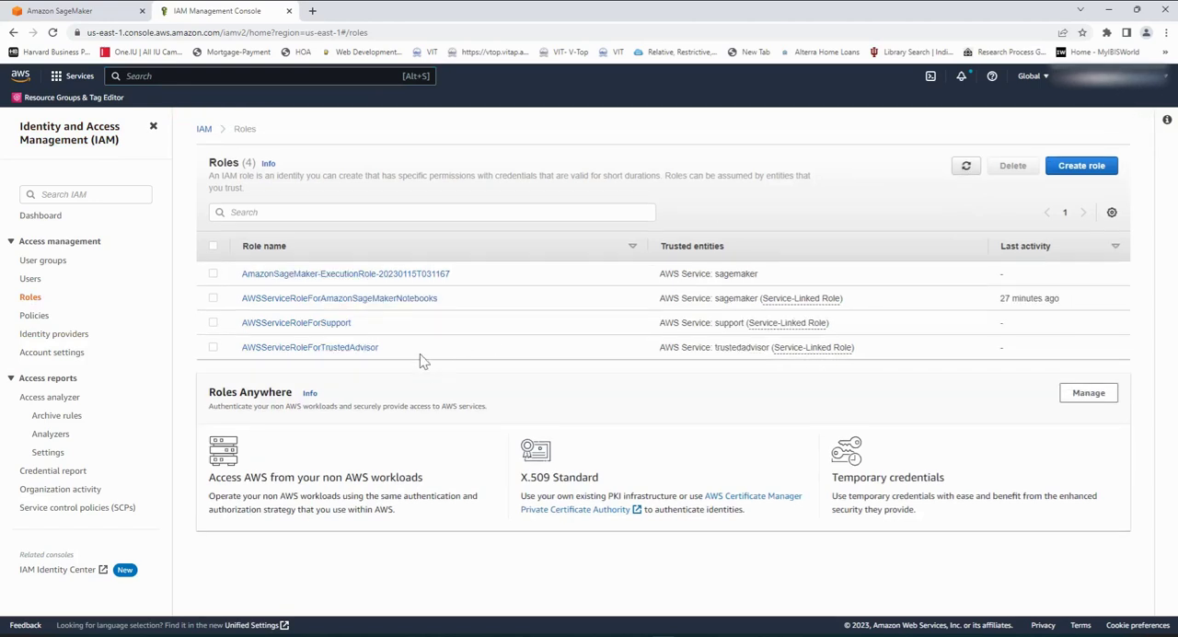
pyautogui.click(314, 274)
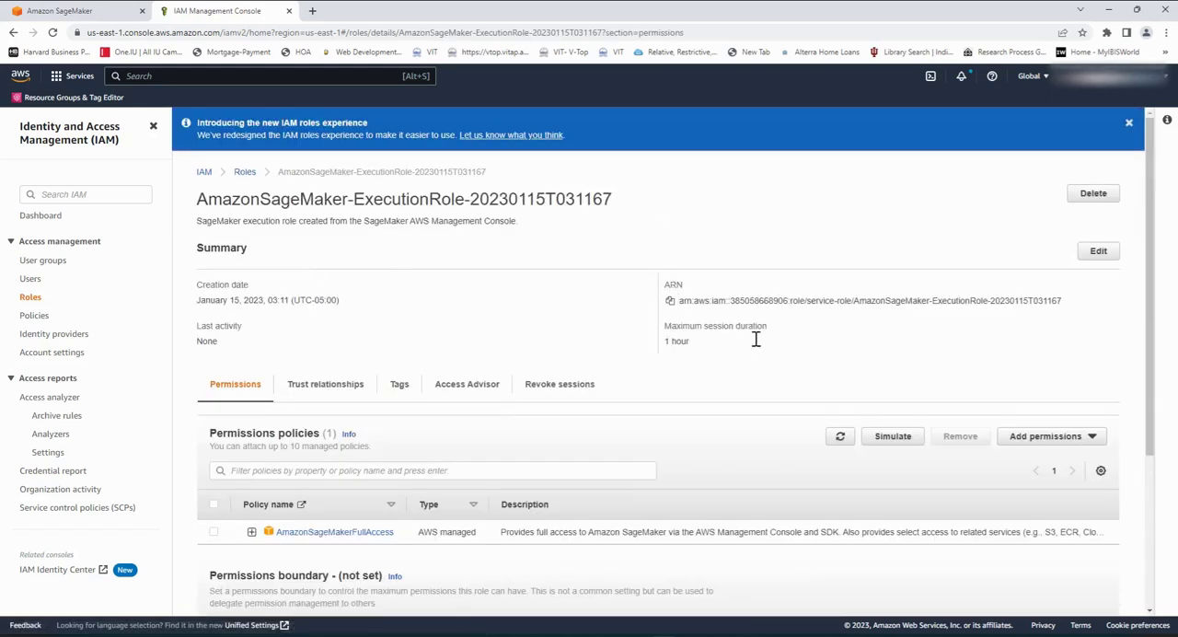
pyautogui.click(672, 302)
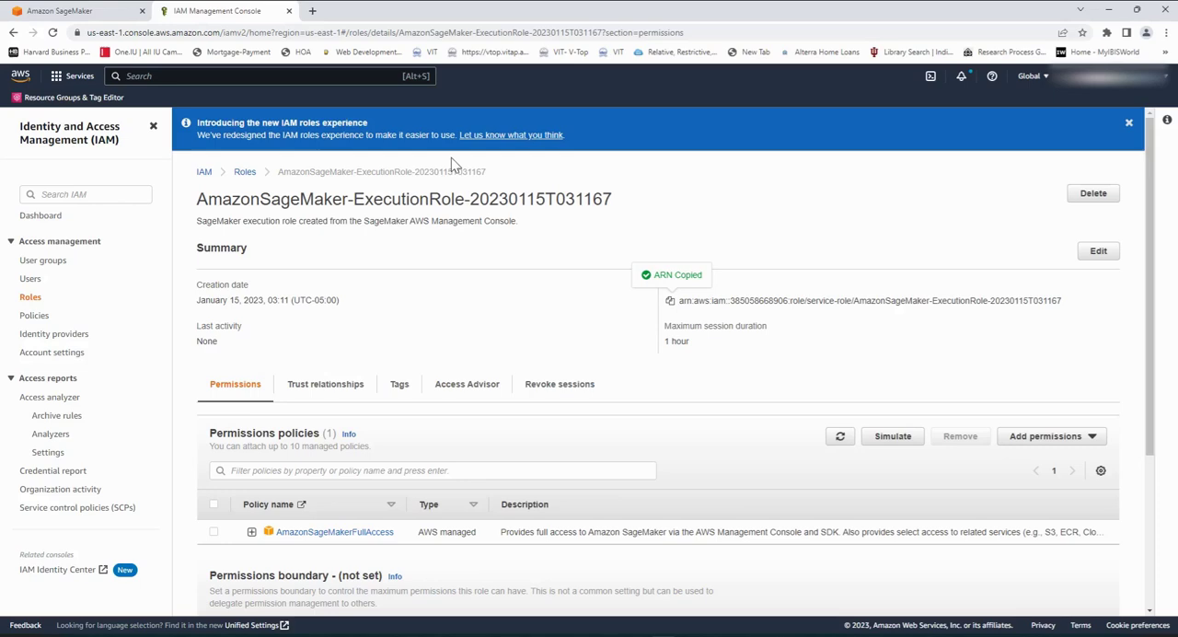
# Step: Return to the SageMaker domain setup and paste the copied ARN as the custom IAM role ARN
pyautogui.click(105, 11)
pyautogui.click(97, 12)
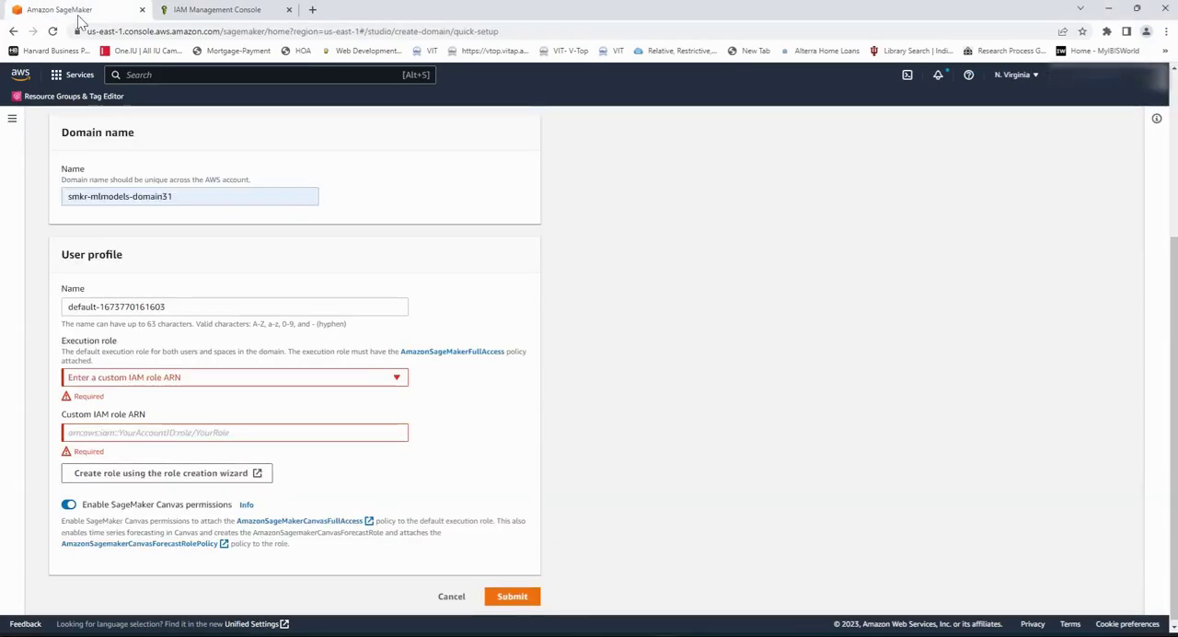
pyautogui.click(172, 441)
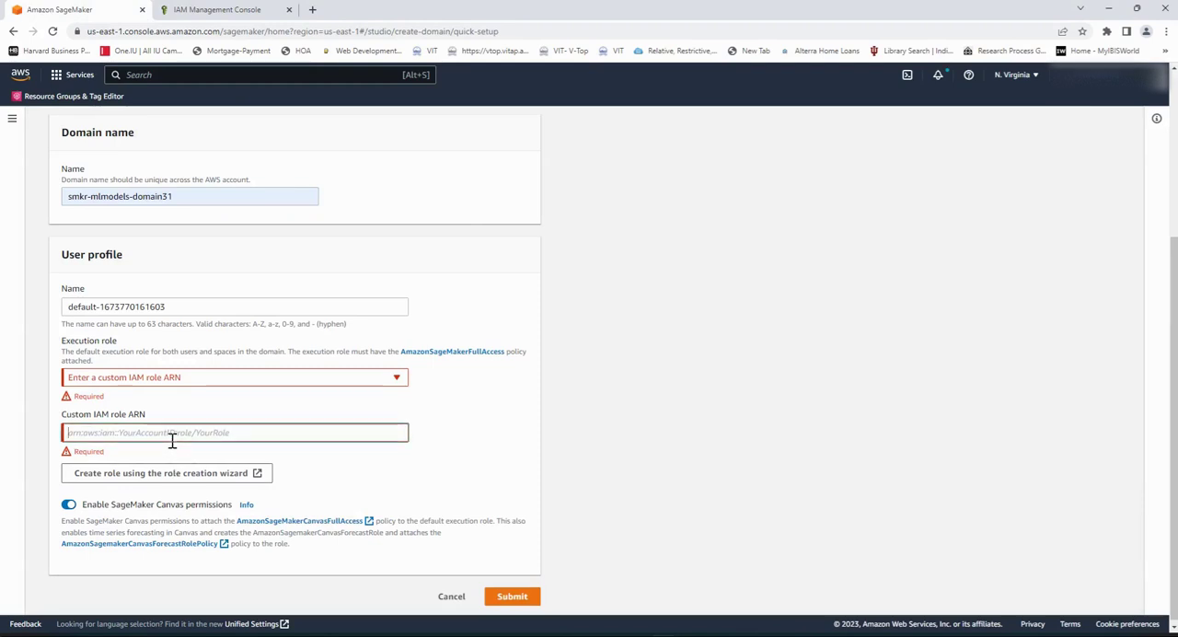
pyautogui.hotkey('ctrl', 'v')
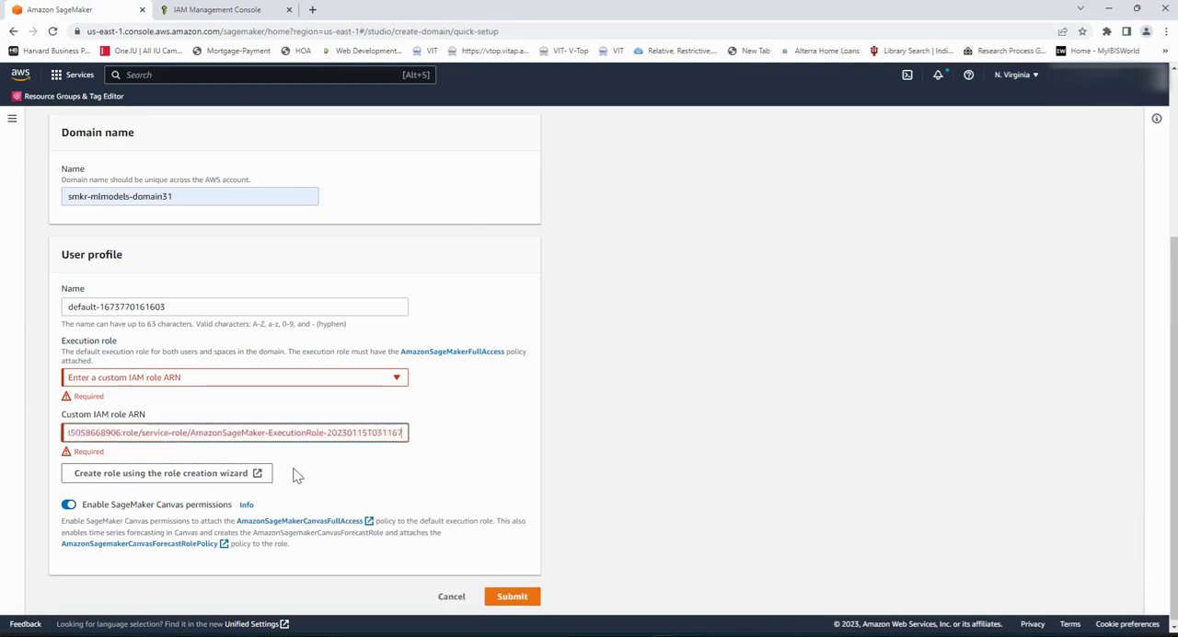
# Step: Select the existing role AmazonSageMaker-ExecutionRole-20230115T031167 as the execution role and open the role creation wizard
pyautogui.click(397, 379)
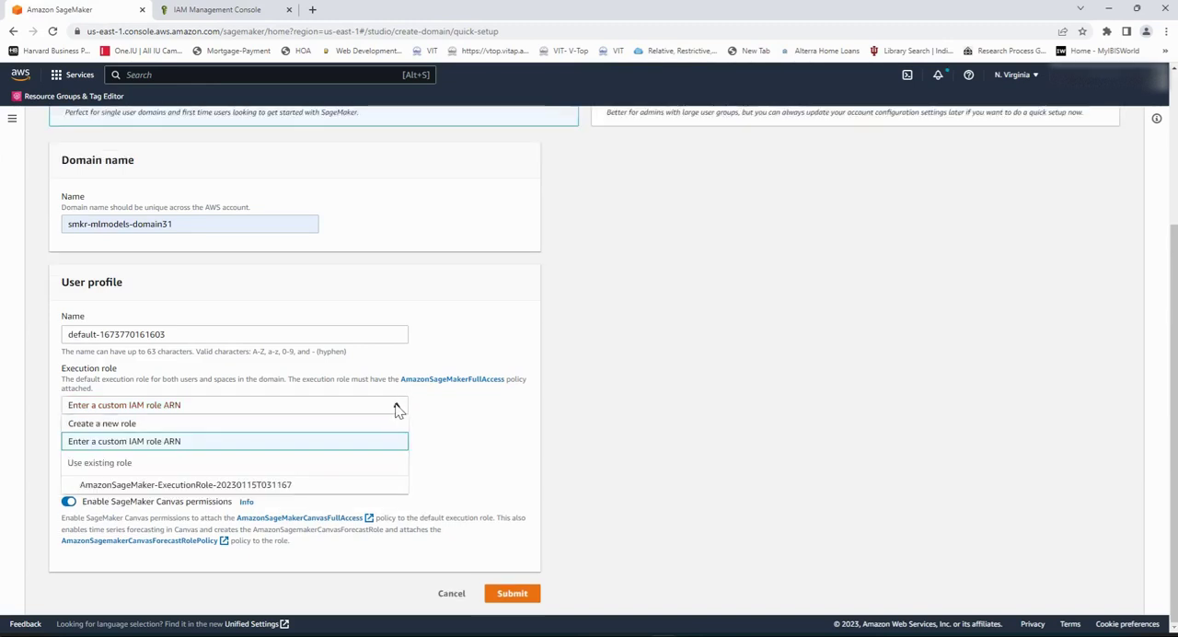
pyautogui.click(186, 485)
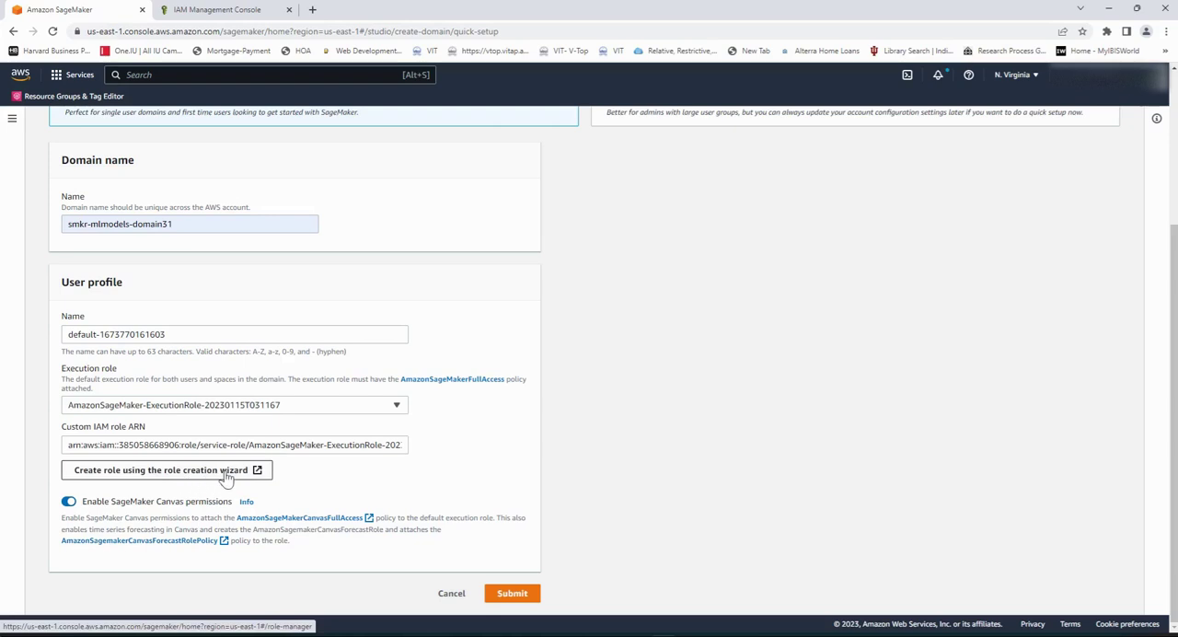
pyautogui.click(262, 476)
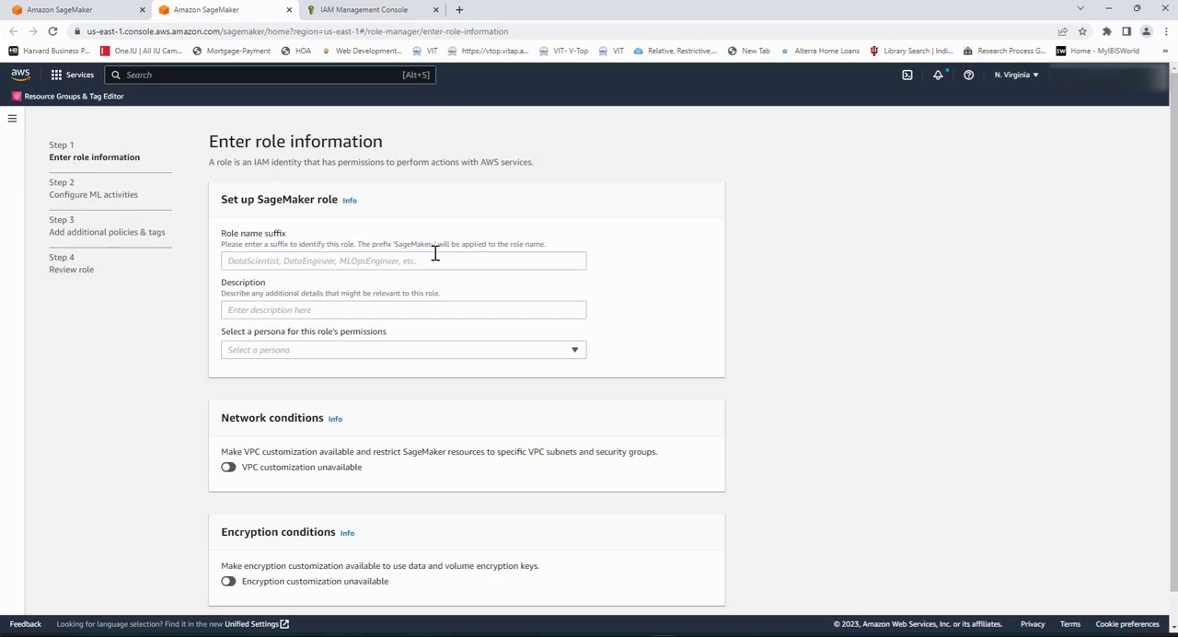
# Step: Set the SageMaker role name suffix to DataScientist and the description to "DataScientist specific role"
pyautogui.click(376, 266)
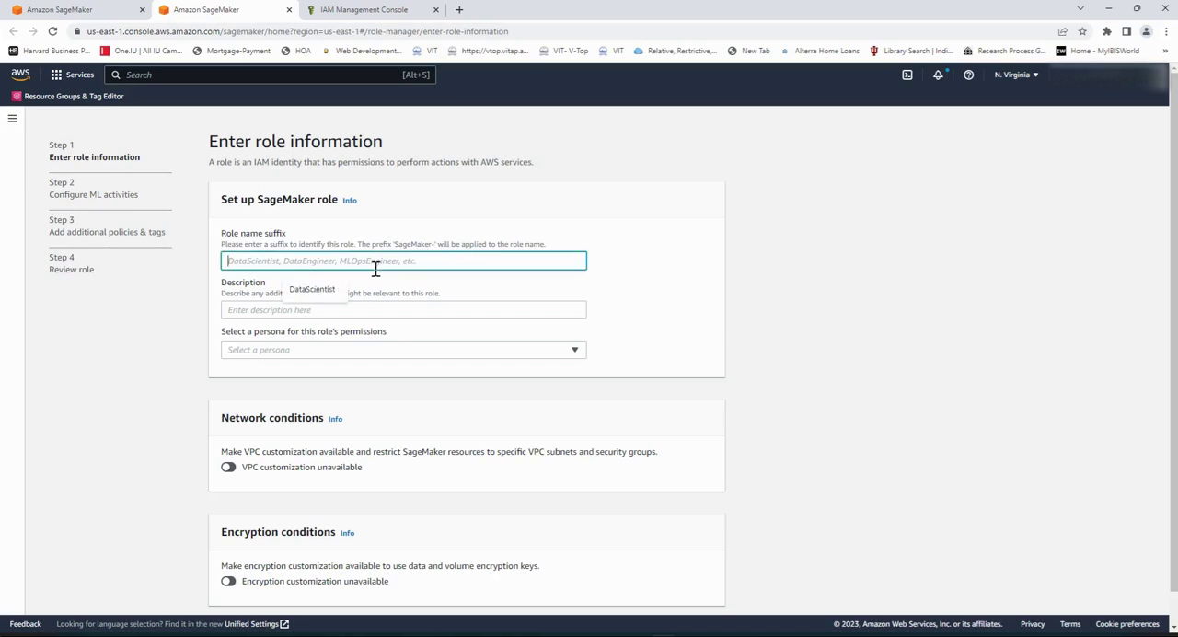
pyautogui.click(313, 290)
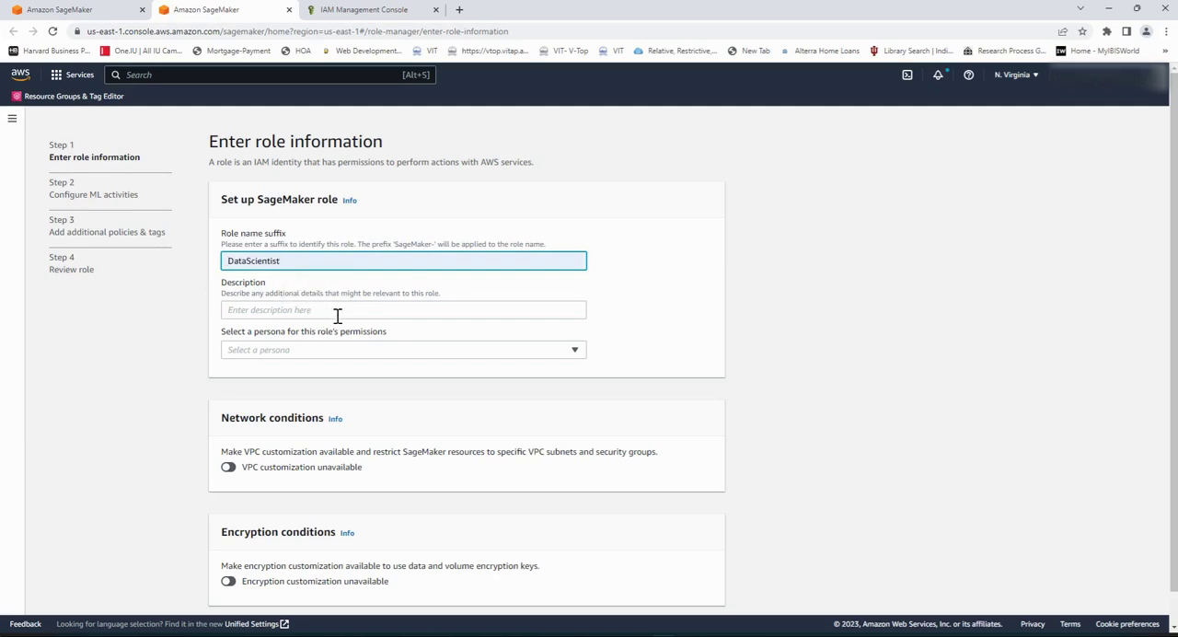
pyautogui.click(337, 316)
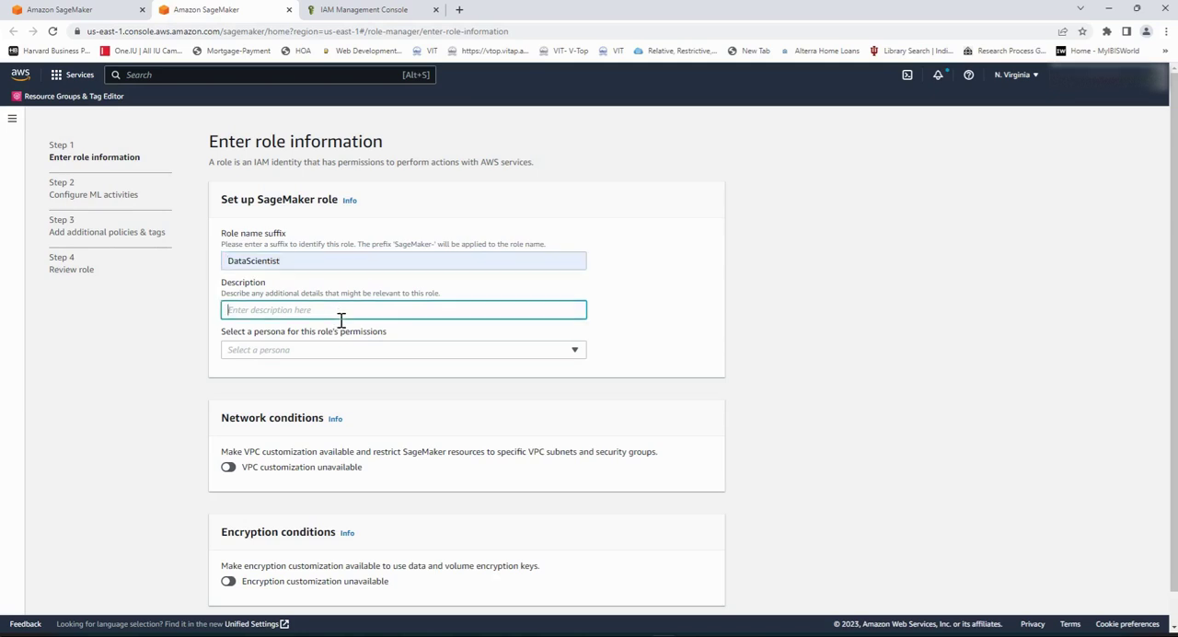
pyautogui.click(353, 338)
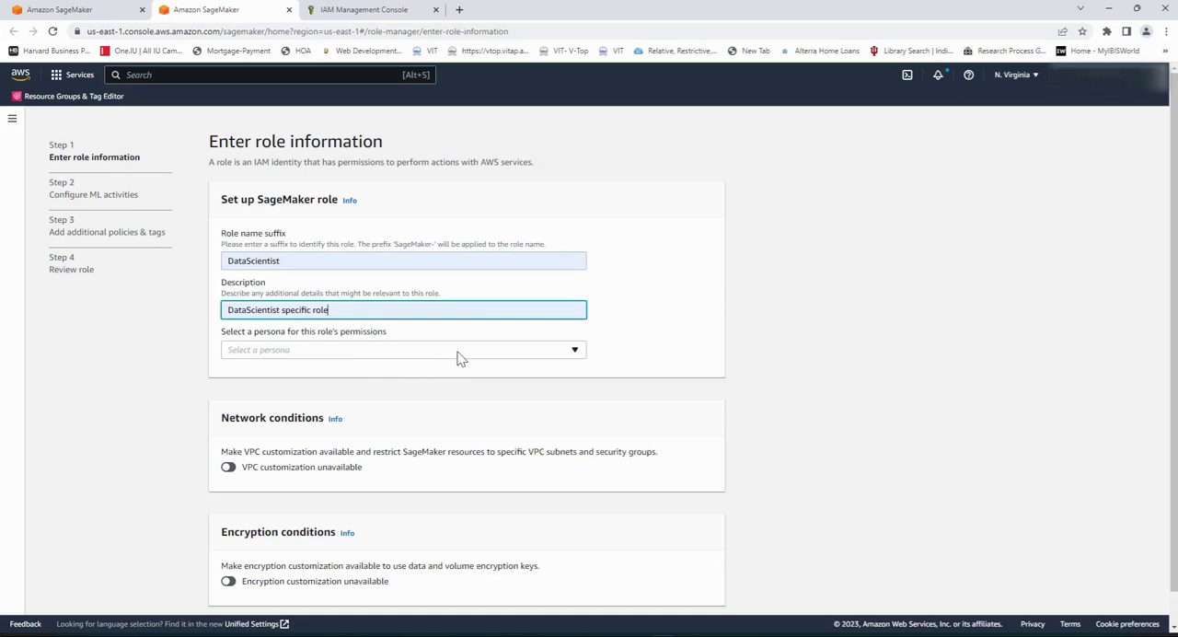
# Step: Choose the Data Scientist persona for the role's permissions and continue to the ML activities configuration
pyautogui.click(574, 351)
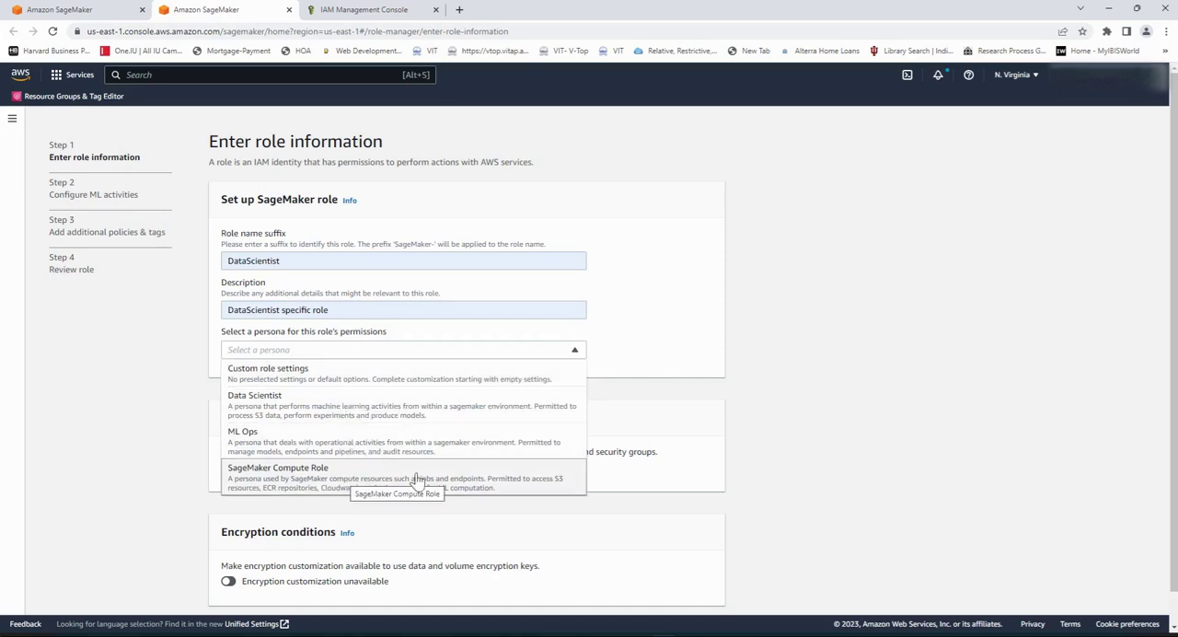
pyautogui.click(265, 414)
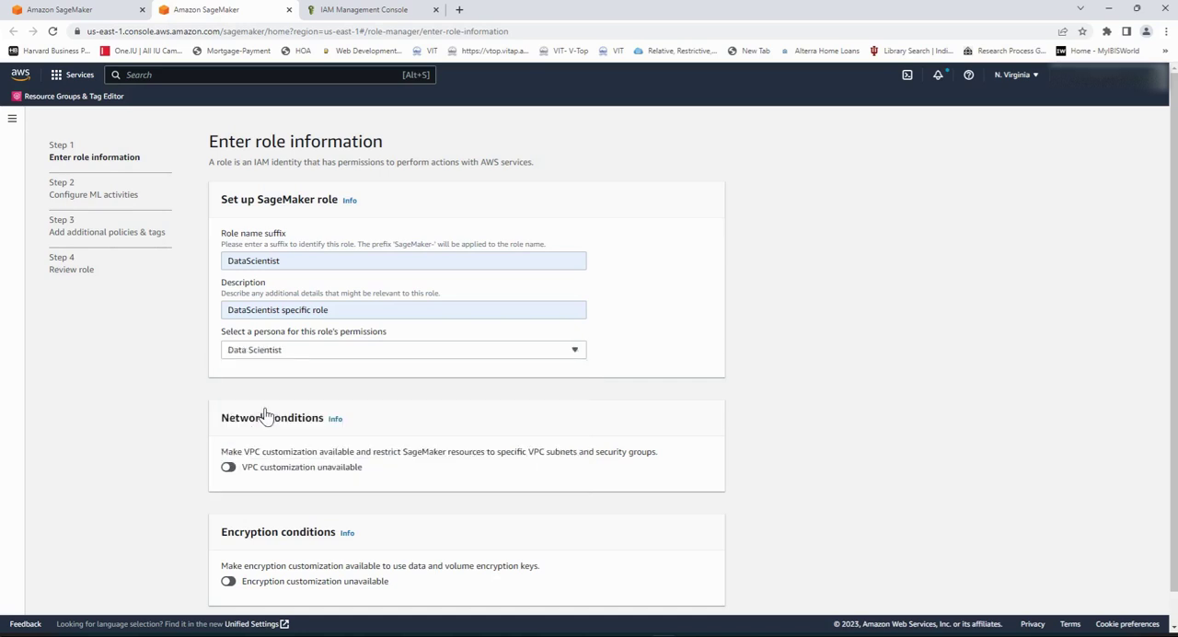
pyautogui.scroll(-1, 645, 416)
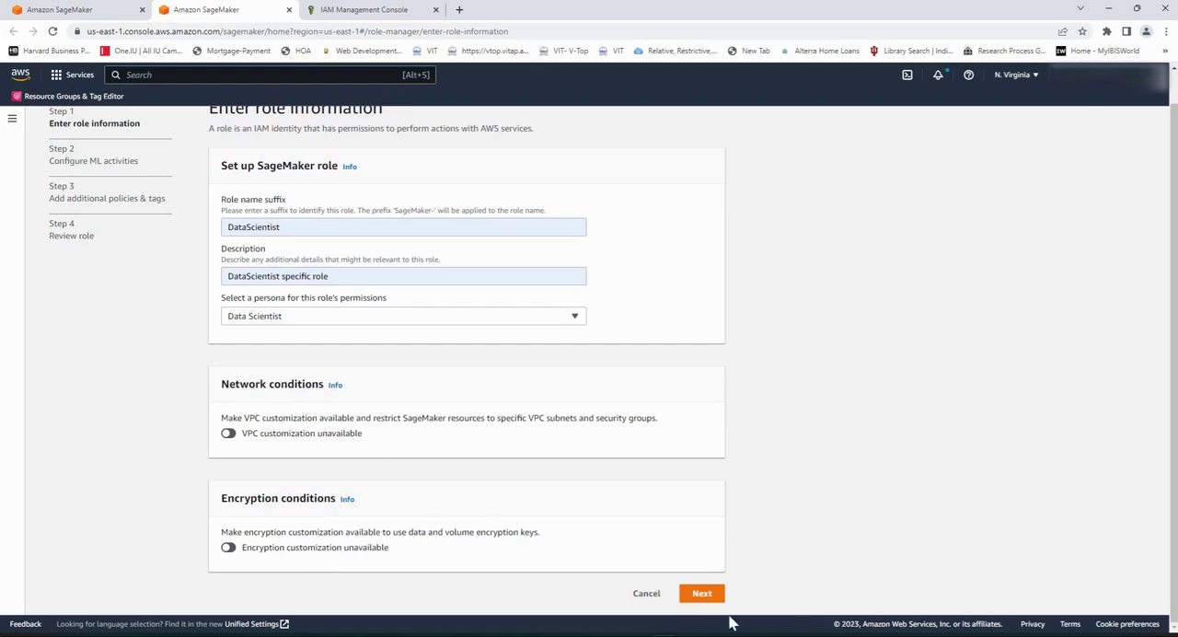
pyautogui.click(703, 597)
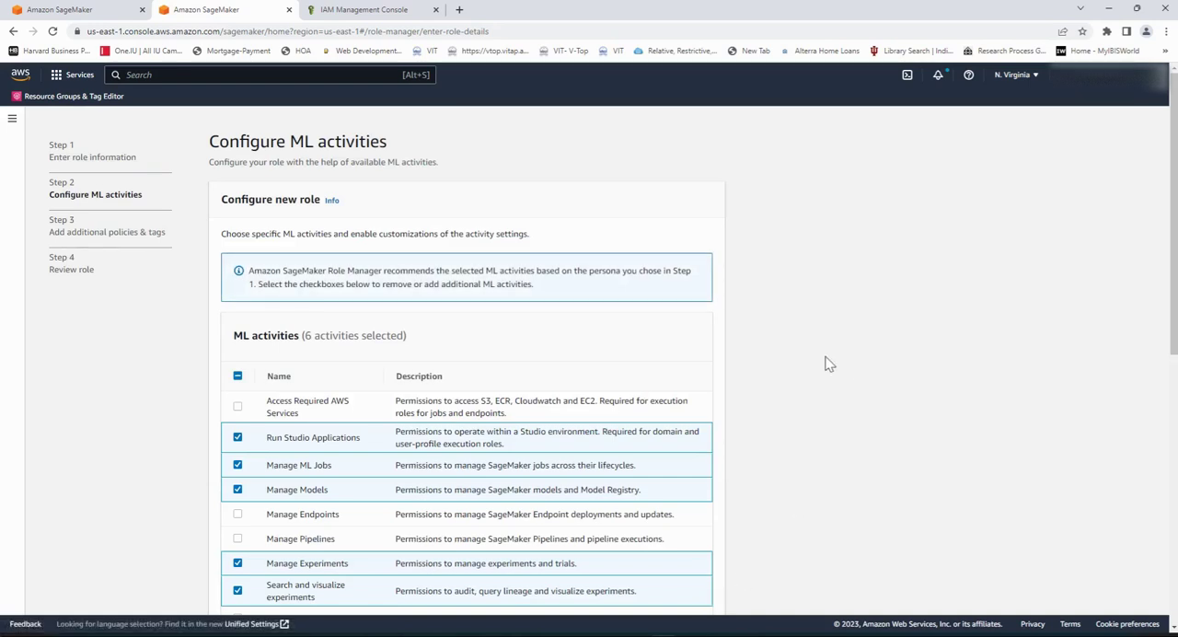
pyautogui.scroll(-2, 825, 364)
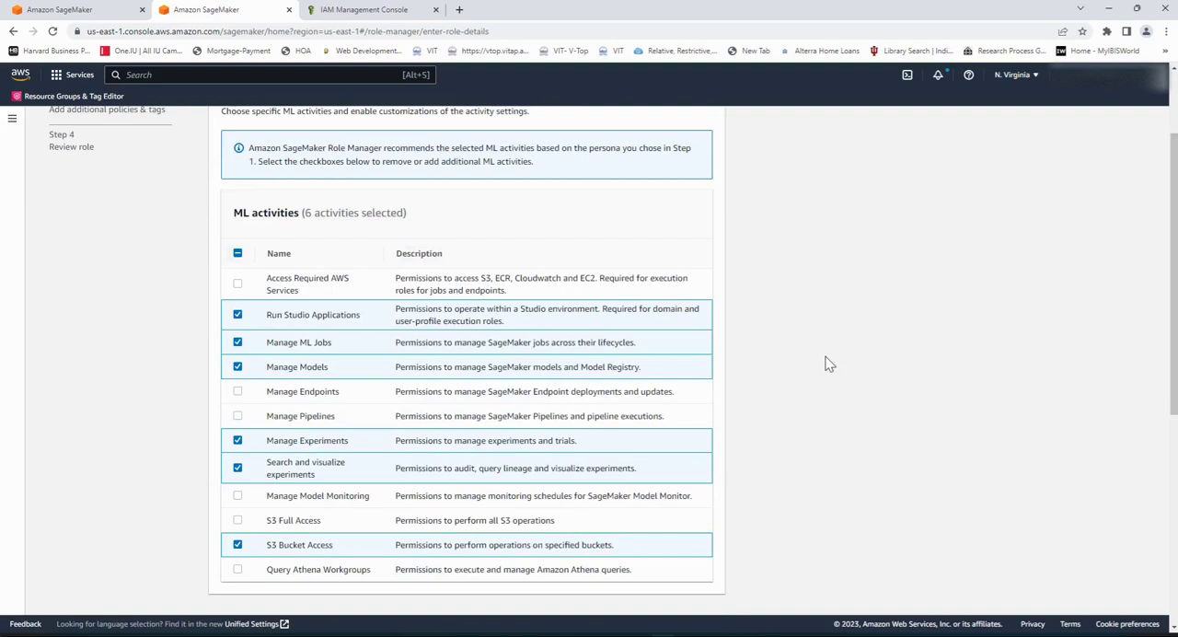
pyautogui.scroll(-1, 166, 335)
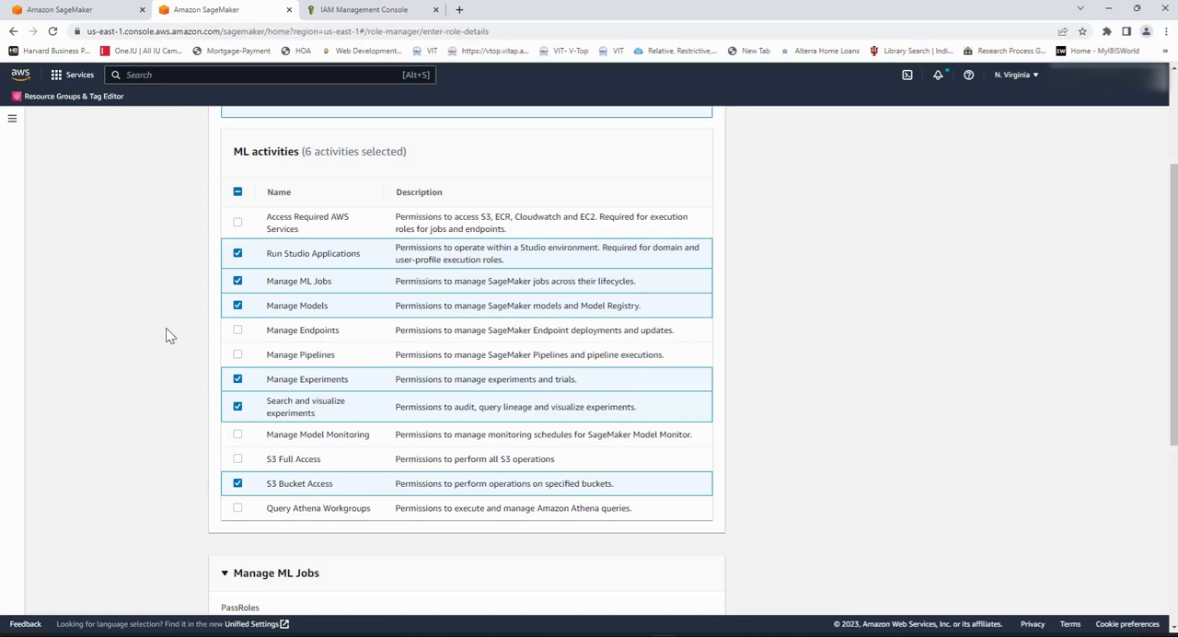
pyautogui.click(237, 253)
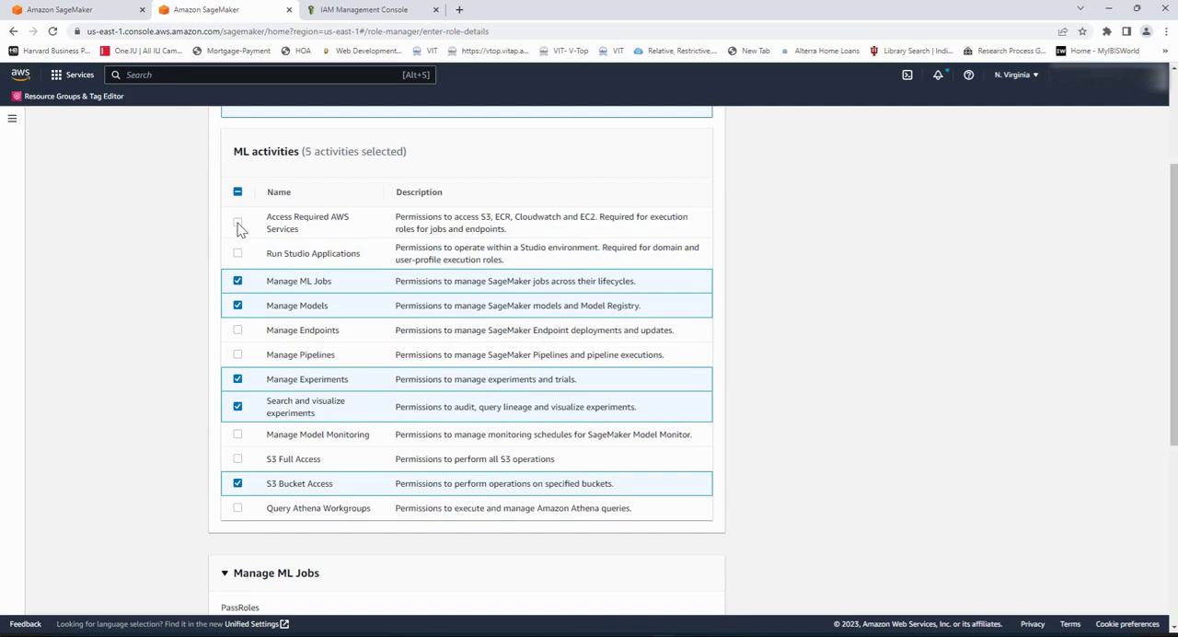
pyautogui.click(238, 223)
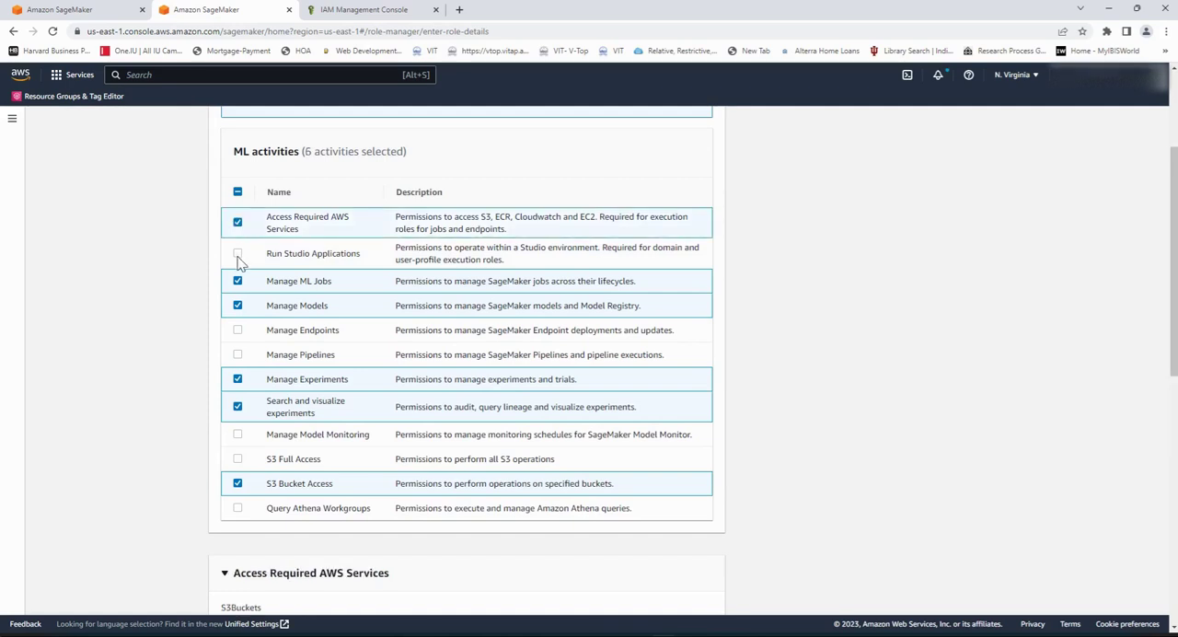
pyautogui.click(238, 223)
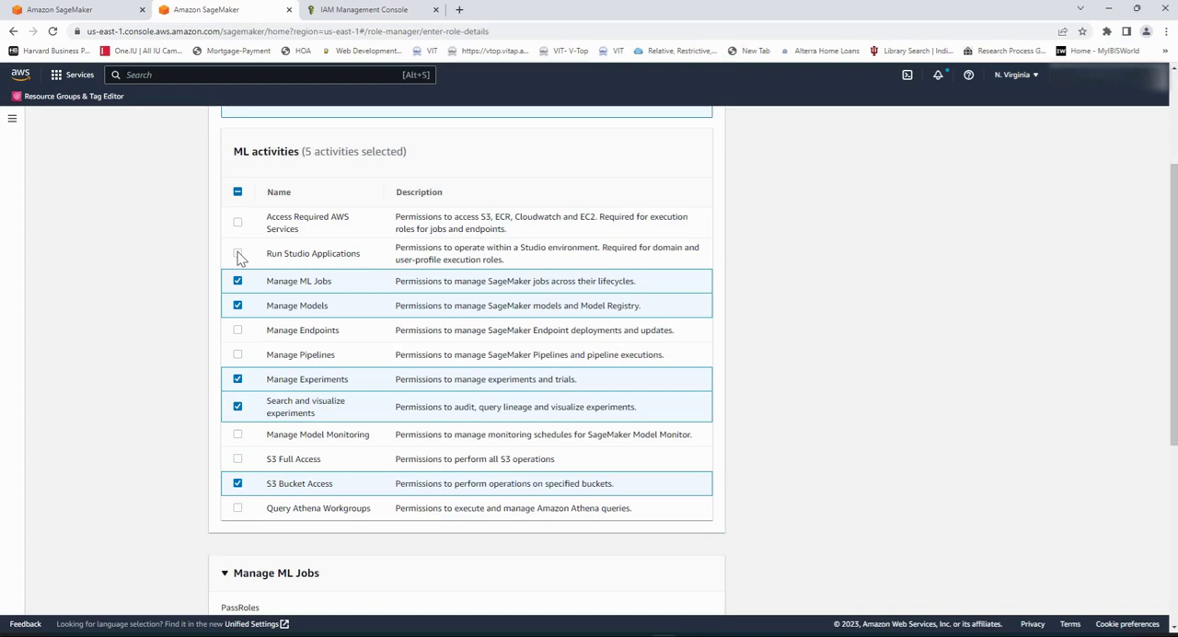
pyautogui.click(238, 254)
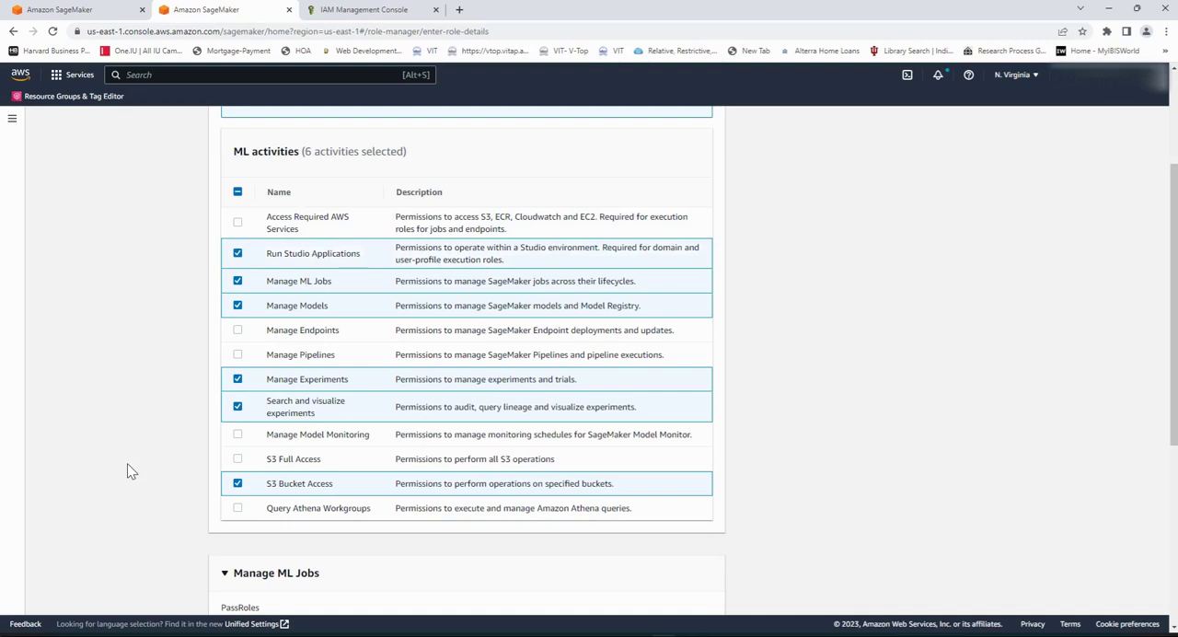
# Step: Examine the preselected ML activities and the PassRoles and S3 bucket settings they require
pyautogui.scroll(-4, 128, 471)
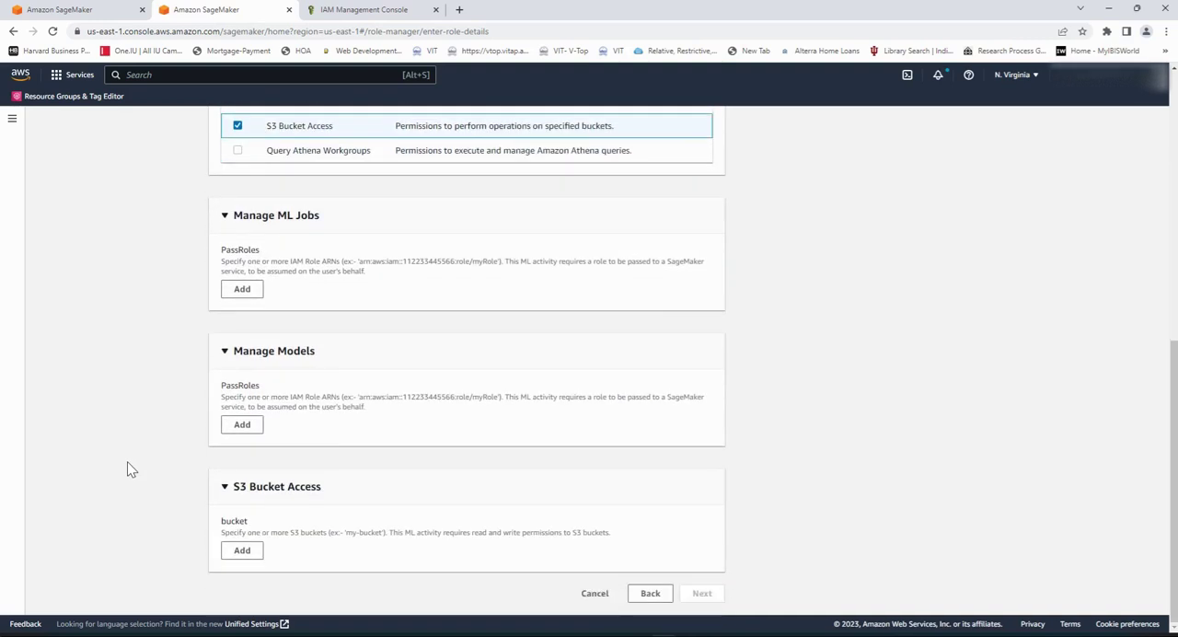
pyautogui.scroll(1, 128, 467)
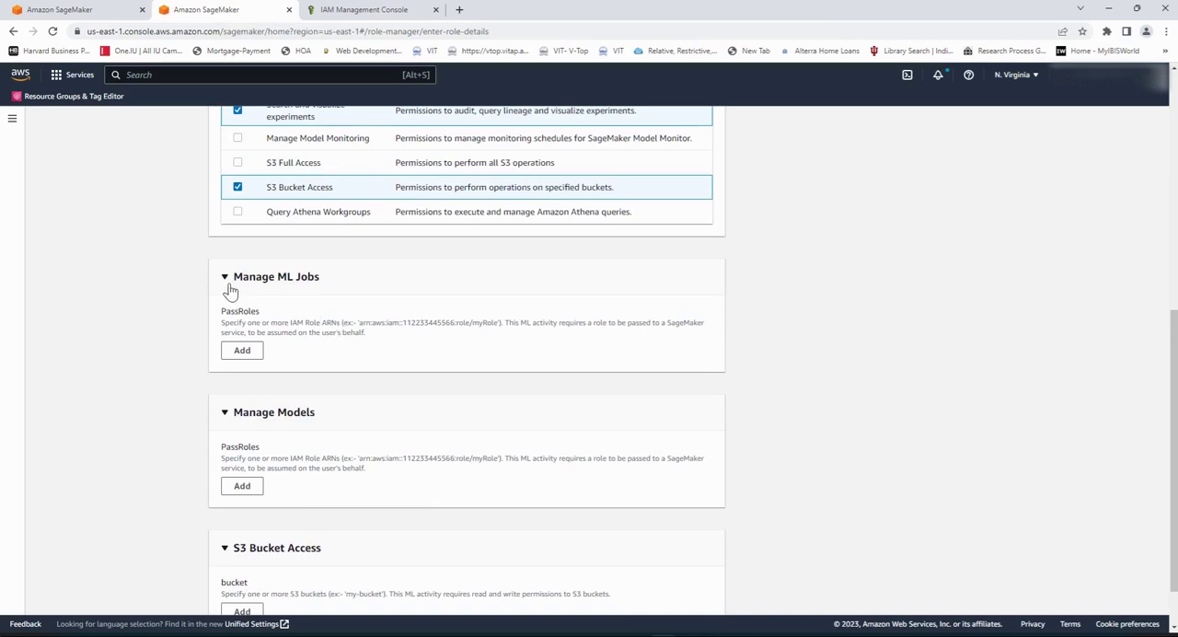
pyautogui.scroll(2, 342, 331)
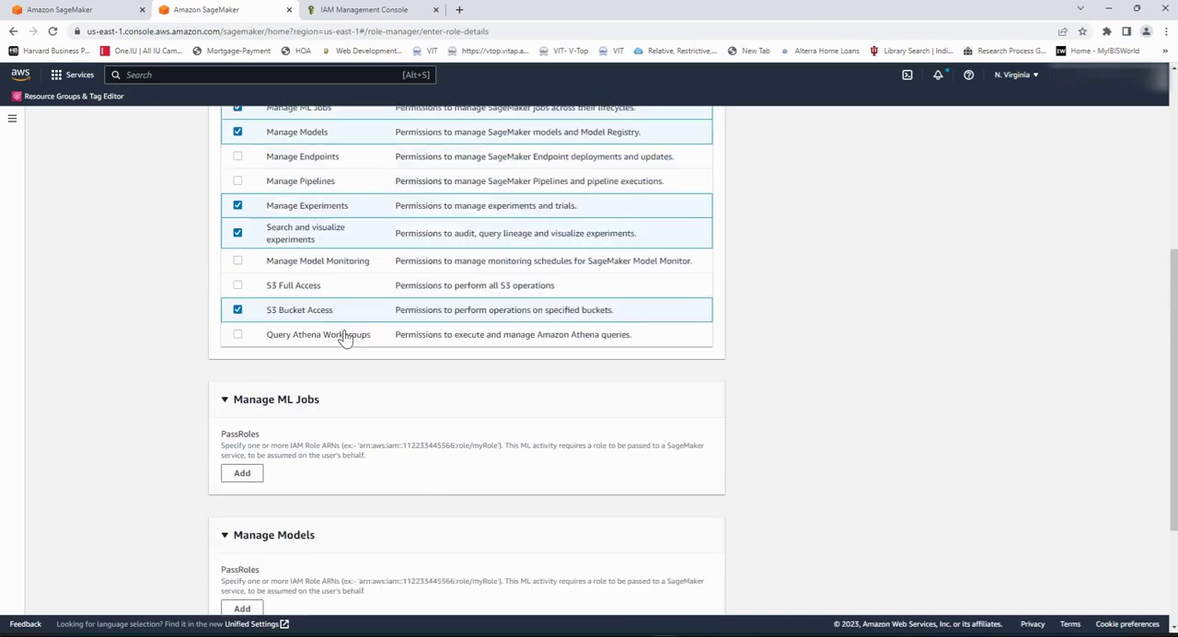
pyautogui.scroll(5, 342, 333)
pyautogui.scroll(-1, 341, 331)
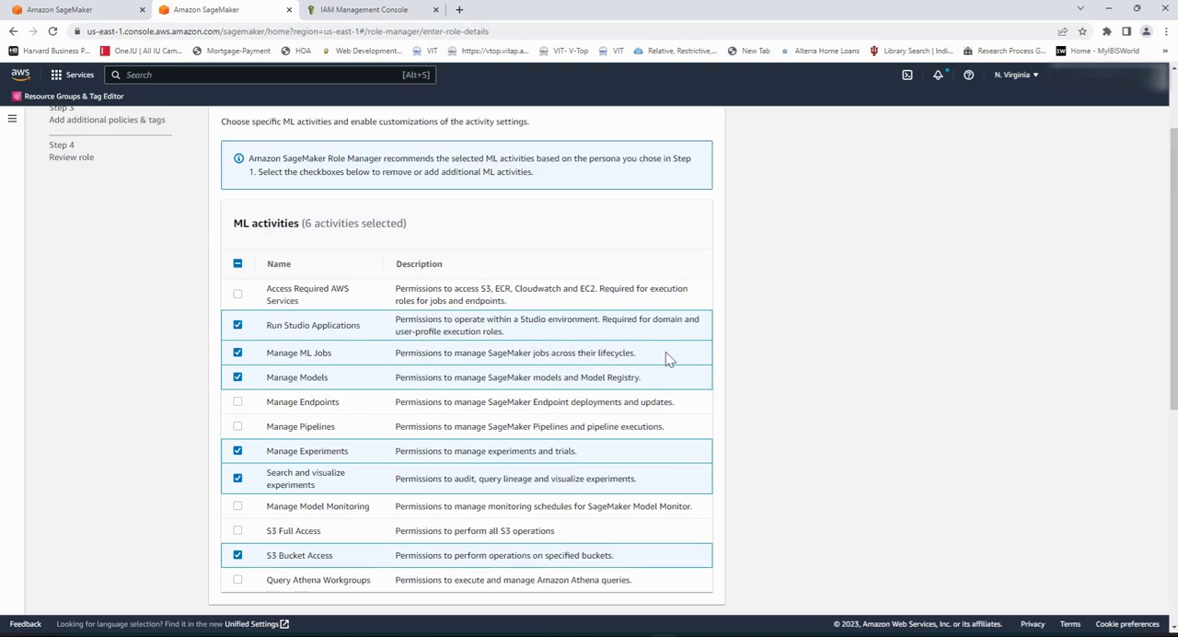
pyautogui.scroll(-4, 787, 467)
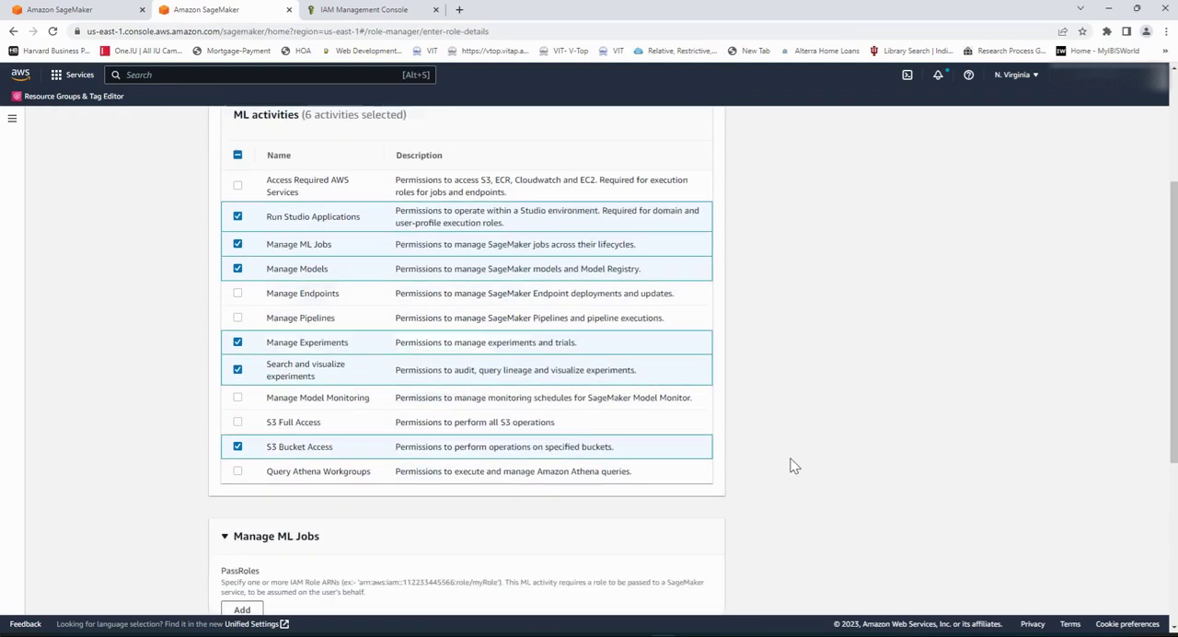
pyautogui.scroll(-3, 793, 467)
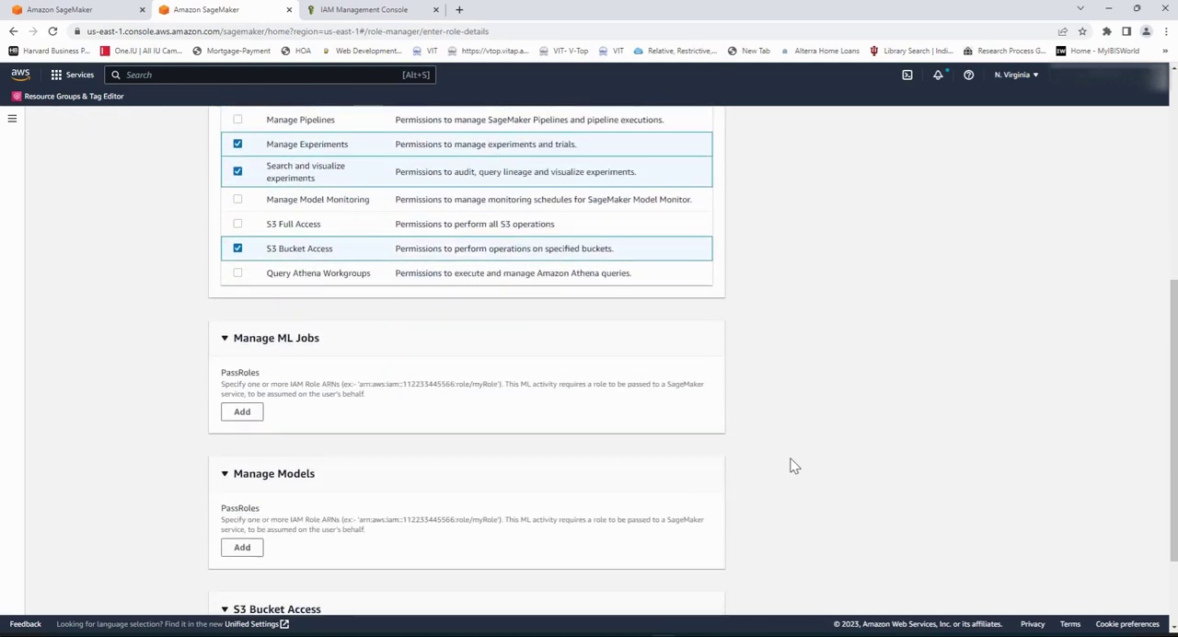
# Step: Add an empty PassRoles entry for the Manage ML Jobs activity and check the remaining required settings
pyautogui.click(242, 412)
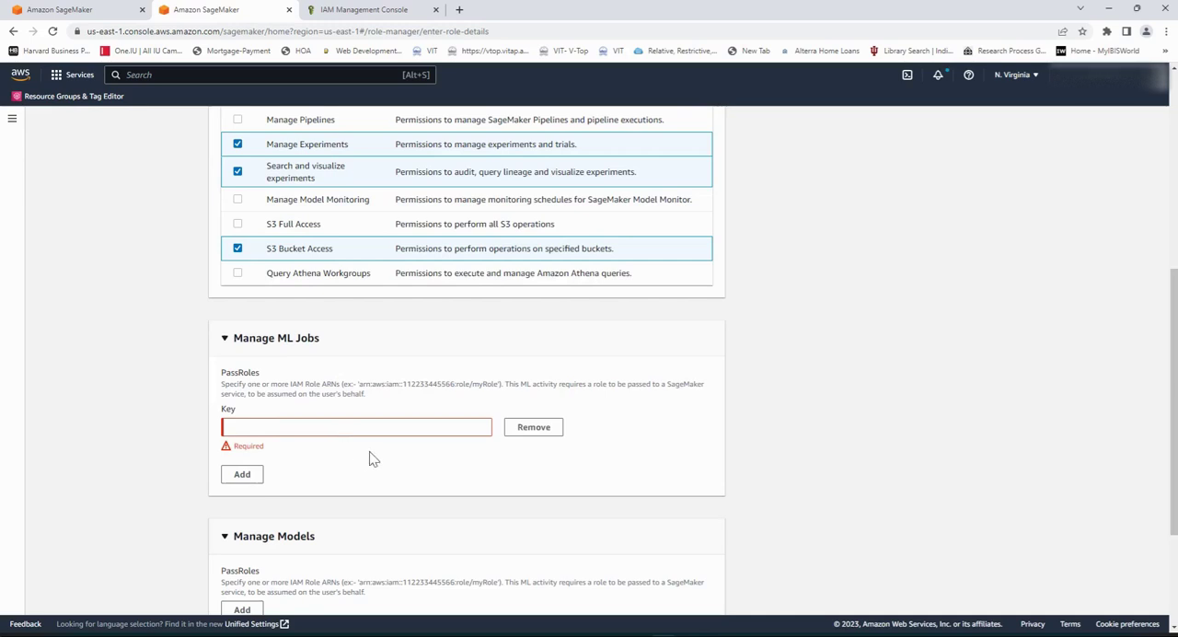
pyautogui.scroll(-2, 373, 458)
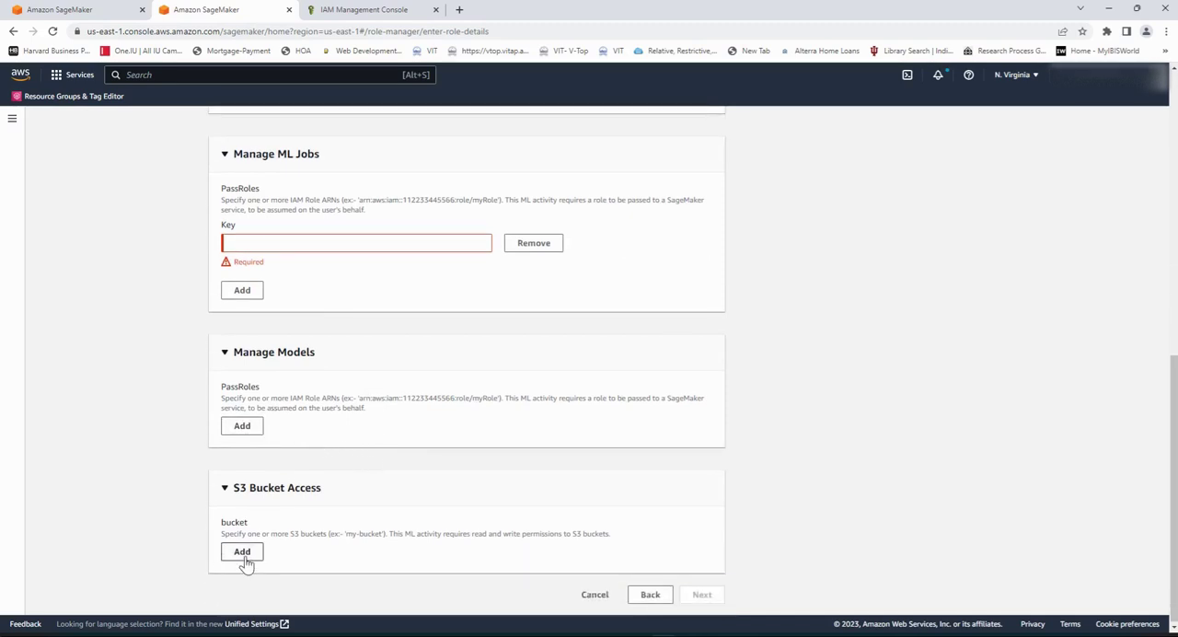
pyautogui.scroll(2, 359, 555)
pyautogui.scroll(2, 370, 552)
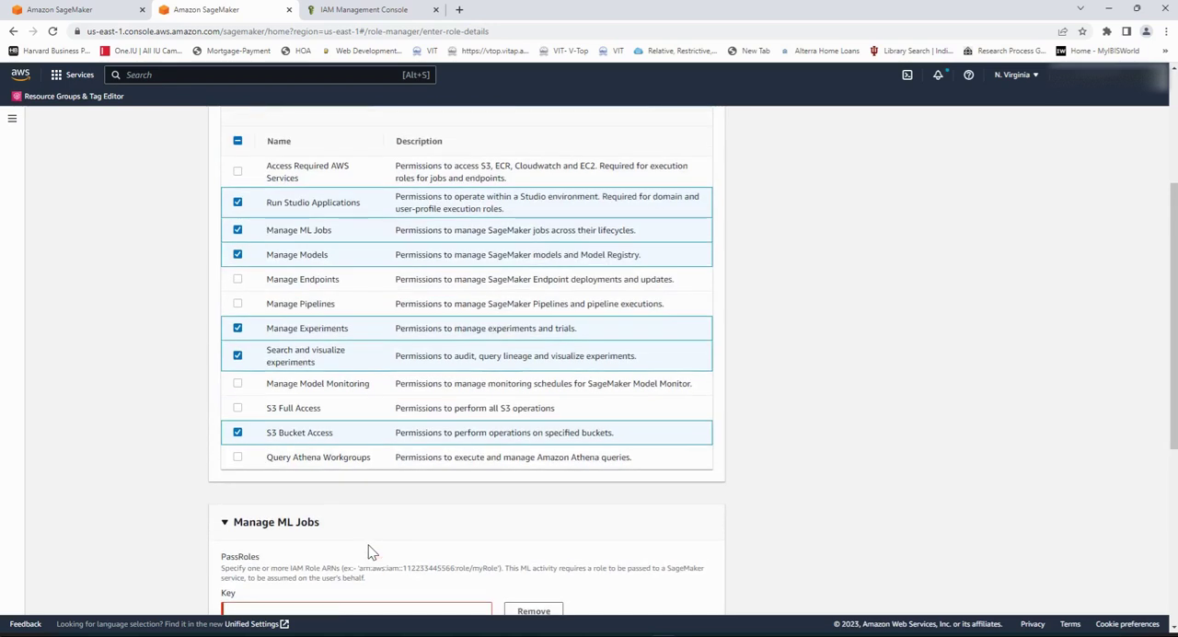
# Step: Deselect the Manage ML Jobs, Manage Models and S3 Bucket Access activities and continue to additional policies and tags
pyautogui.click(238, 231)
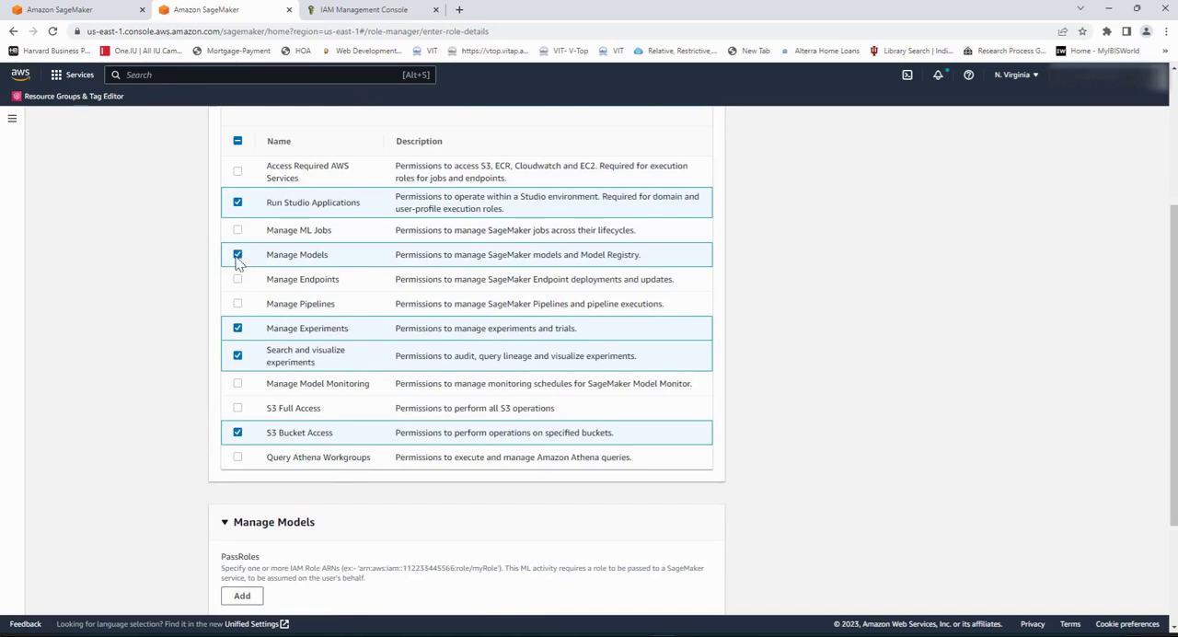
pyautogui.click(238, 258)
pyautogui.scroll(-1, 176, 420)
pyautogui.scroll(1, 170, 418)
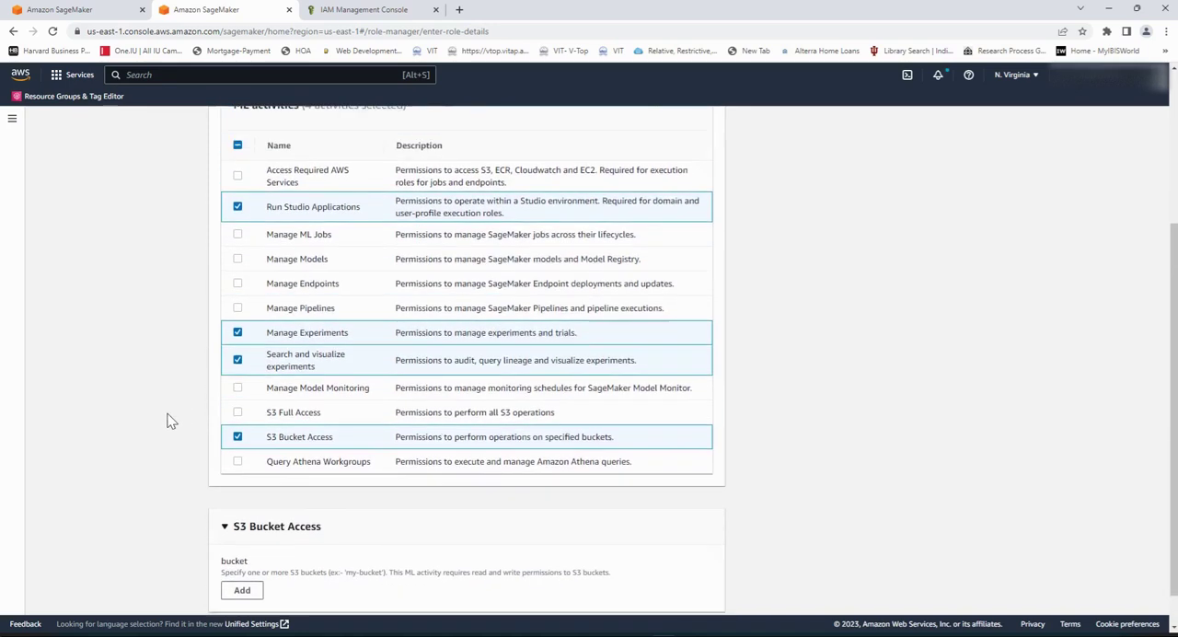
pyautogui.click(237, 459)
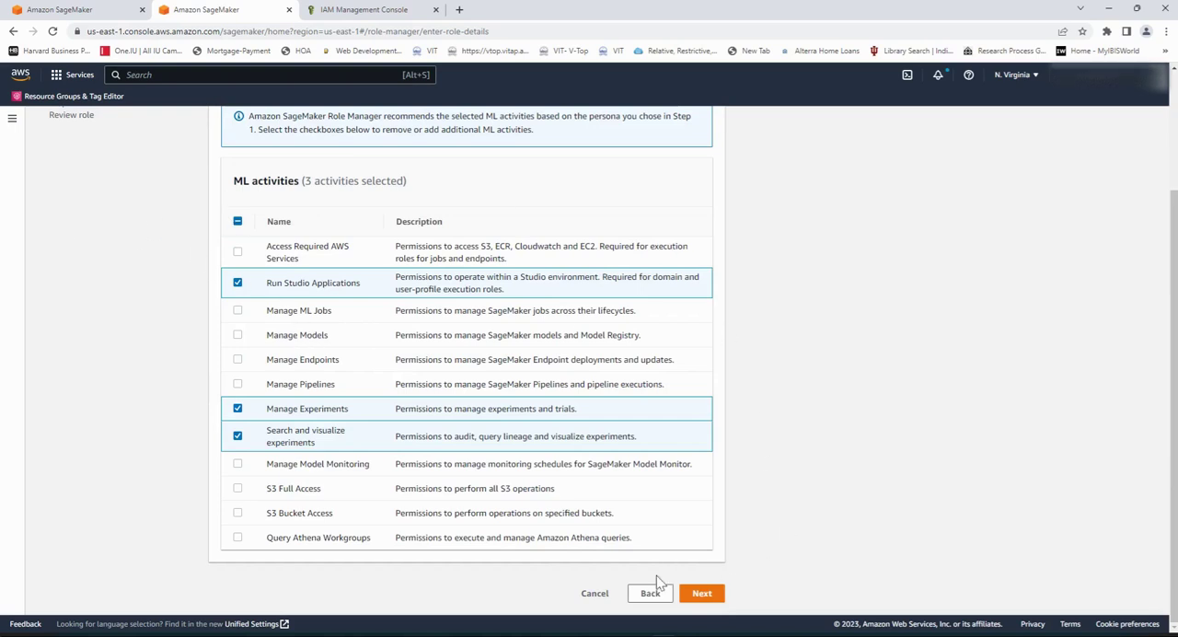
pyautogui.click(703, 594)
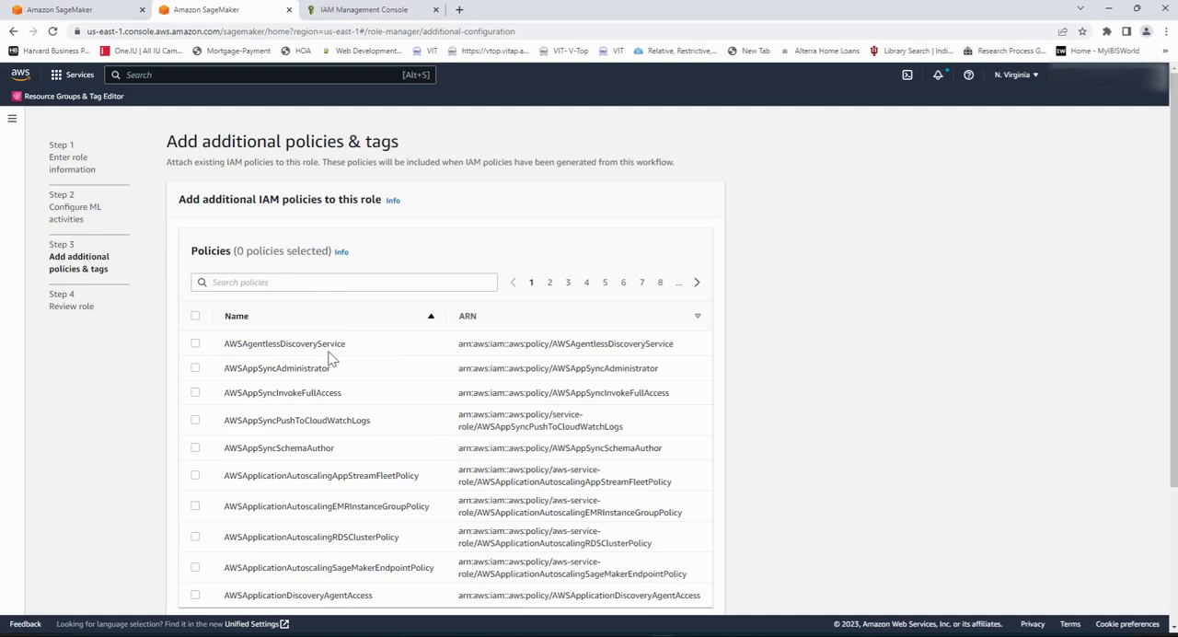
# Step: Continue without adding any policies or tags and review the role's details, ML activities and tags
pyautogui.scroll(-3, 333, 359)
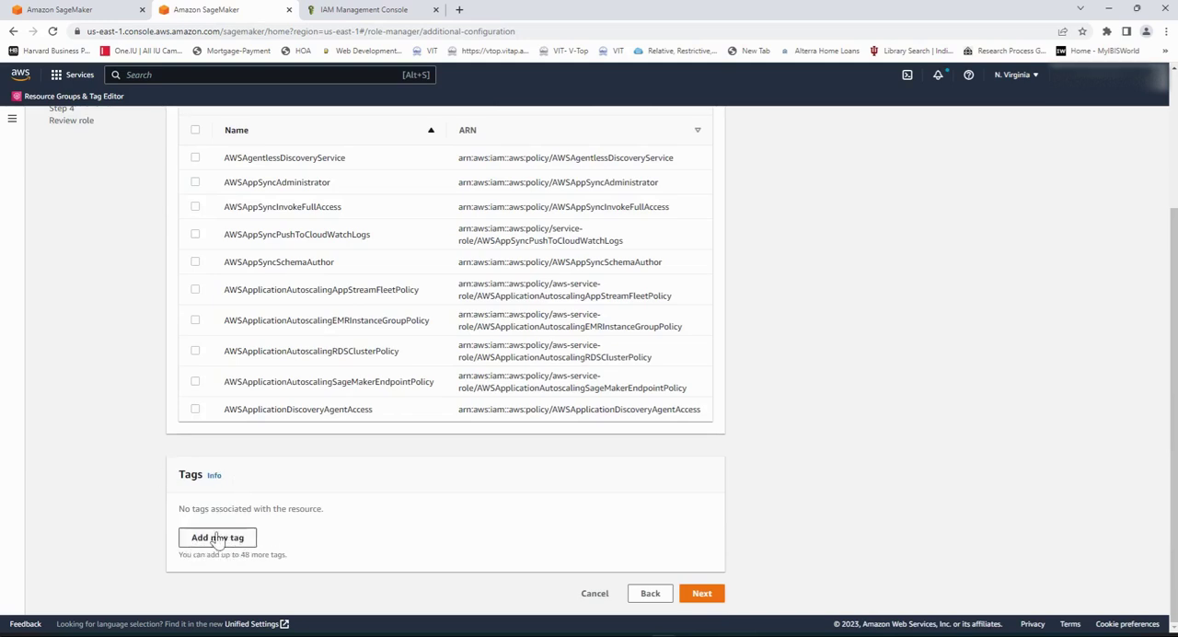
pyautogui.click(702, 595)
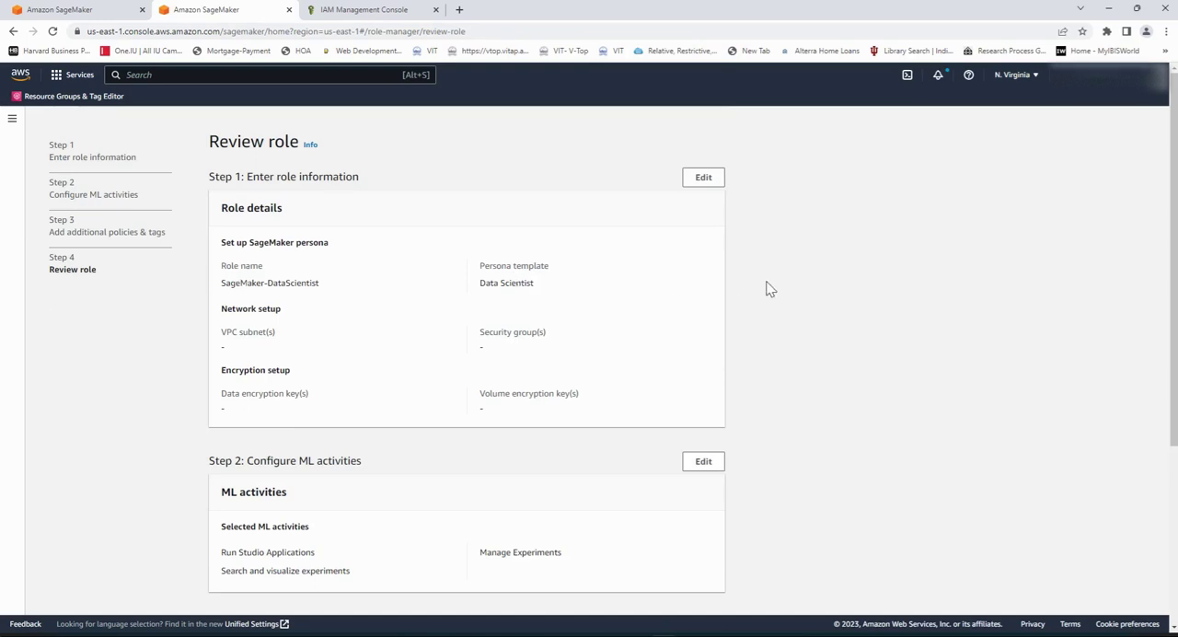
pyautogui.scroll(-3, 769, 289)
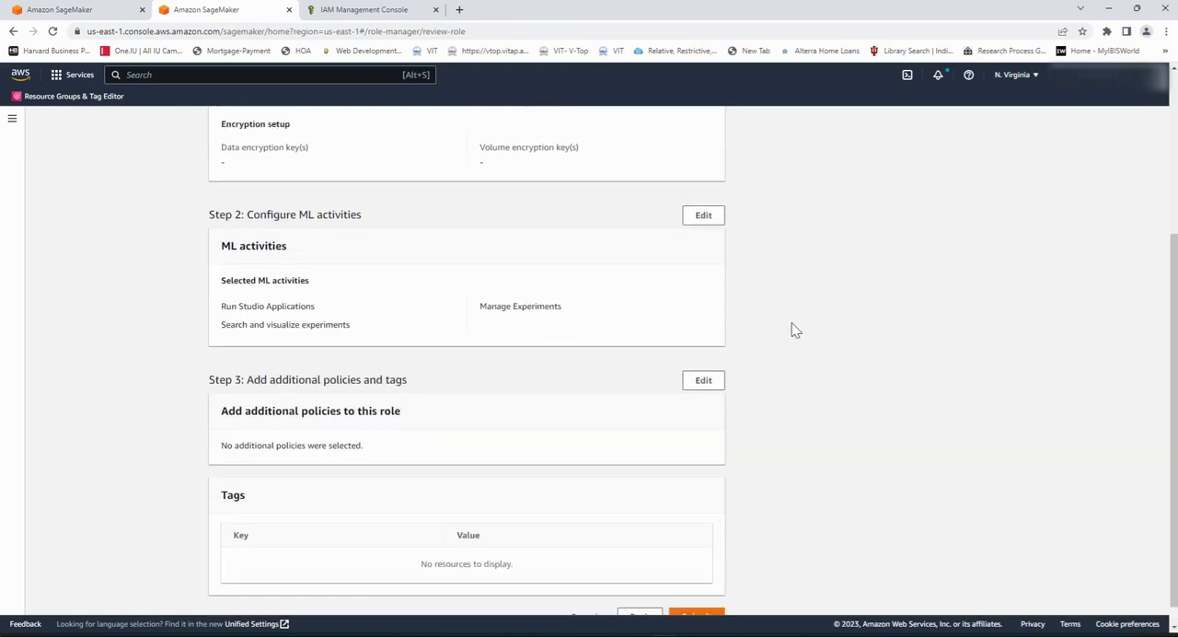
pyautogui.scroll(3, 795, 330)
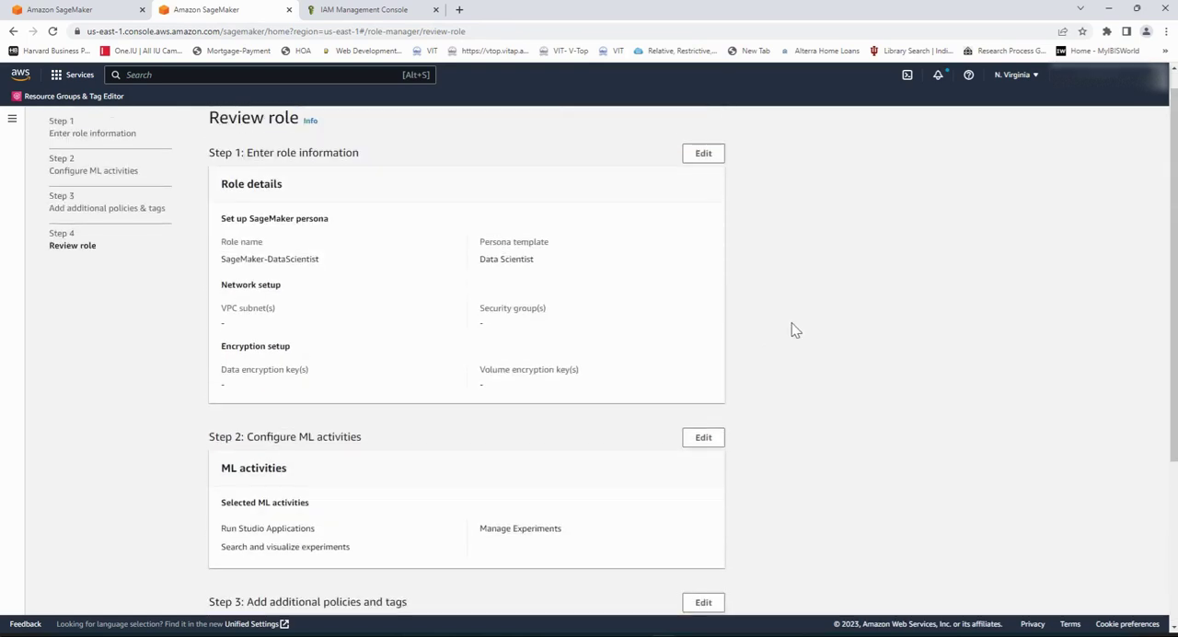
pyautogui.scroll(1, 794, 329)
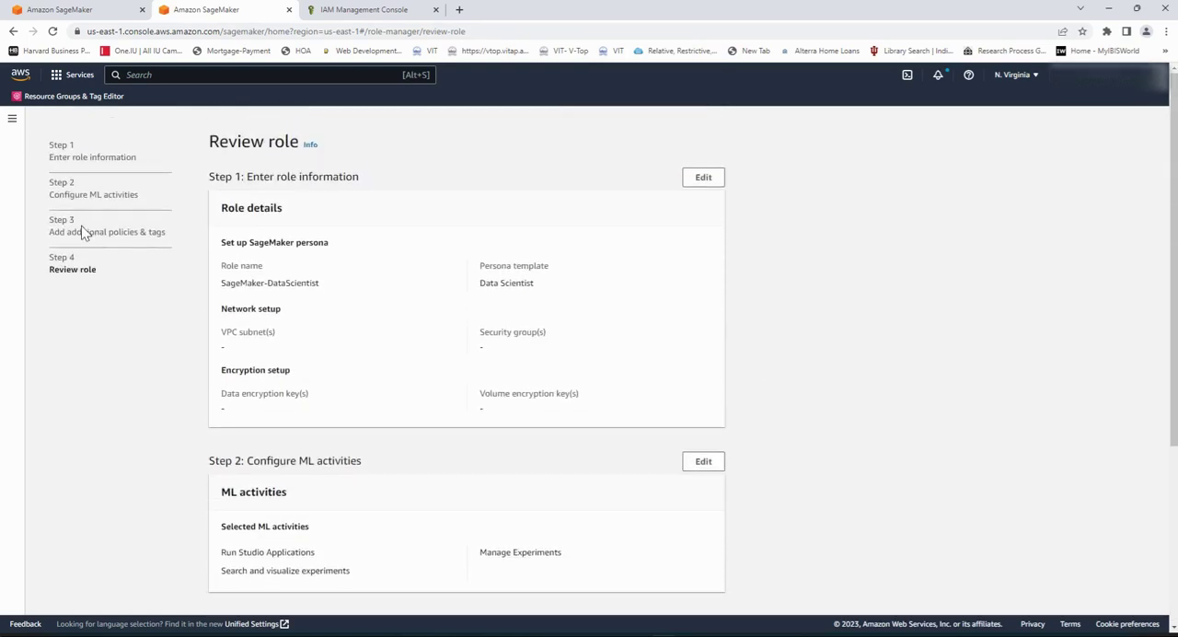
# Step: Review the role's selected ML activities, additional policies and tags, and try to submit the role
pyautogui.scroll(-2, 535, 320)
pyautogui.scroll(-1, 543, 349)
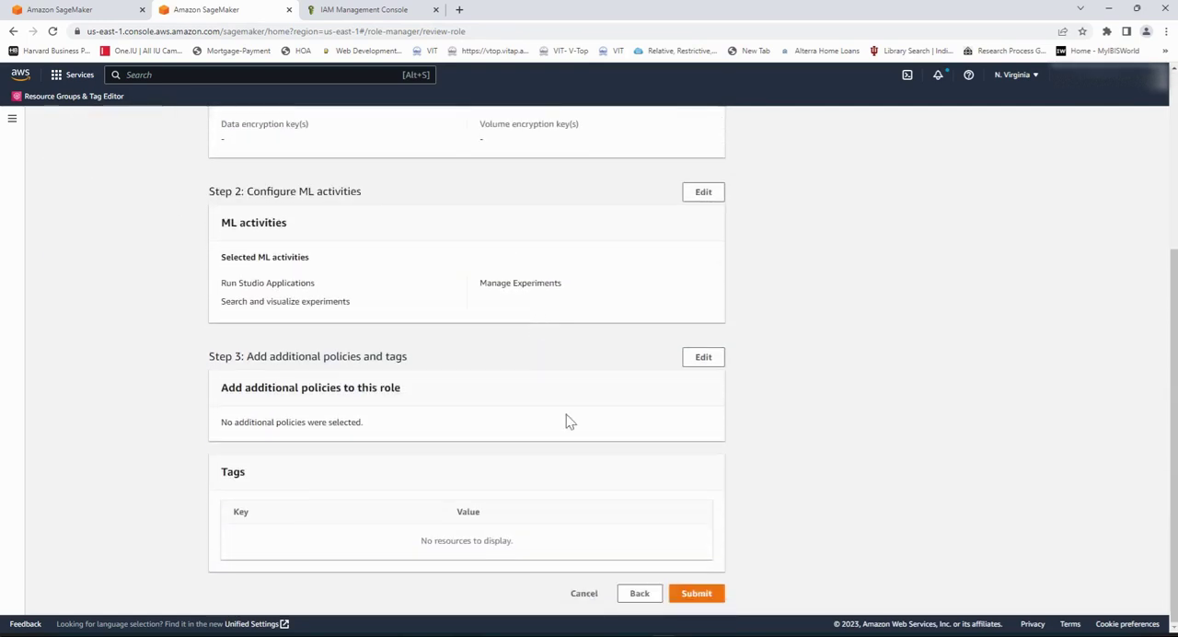
pyautogui.click(697, 594)
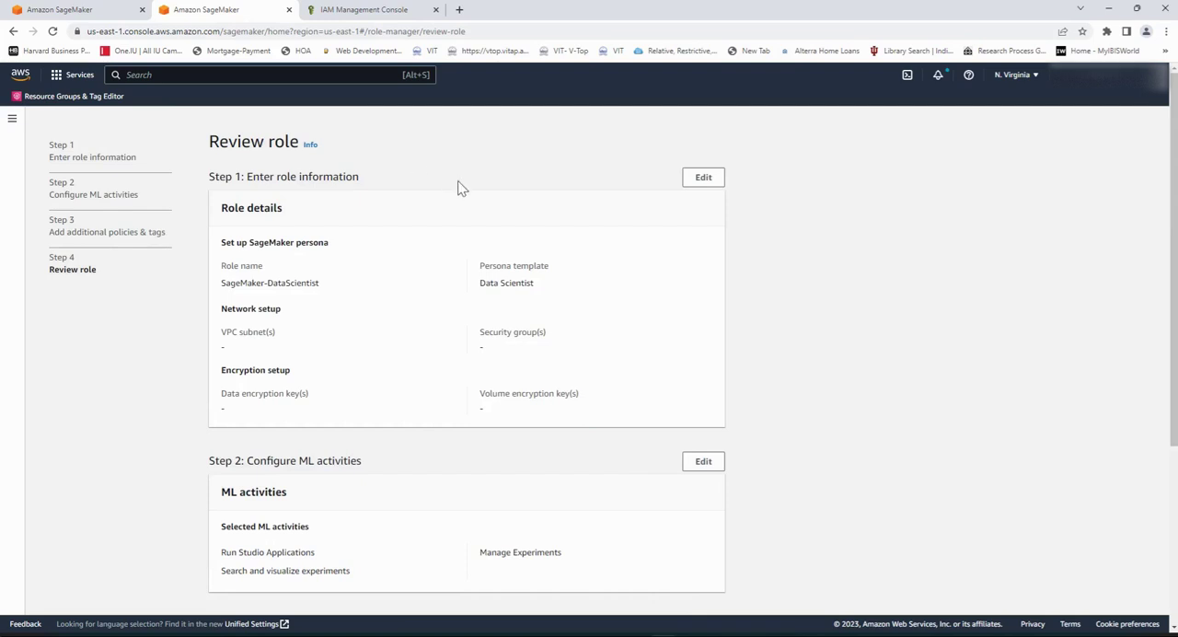
# Step: Return through the role creation wizard to the role information and cancel creating the role
pyautogui.scroll(-3, 462, 187)
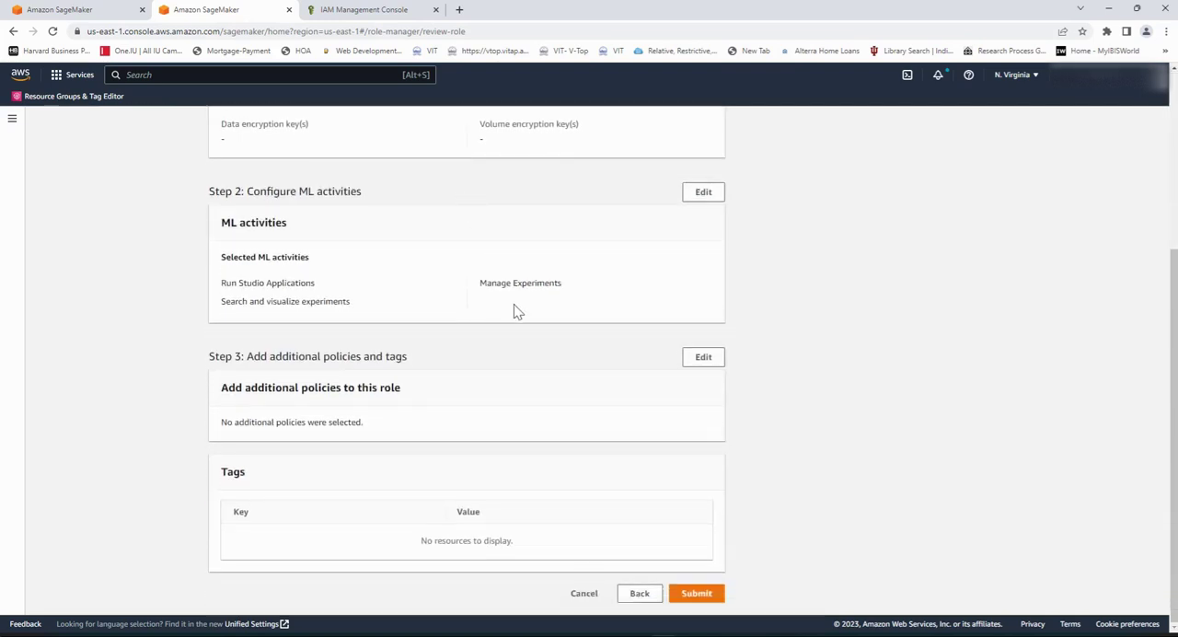
pyautogui.click(644, 595)
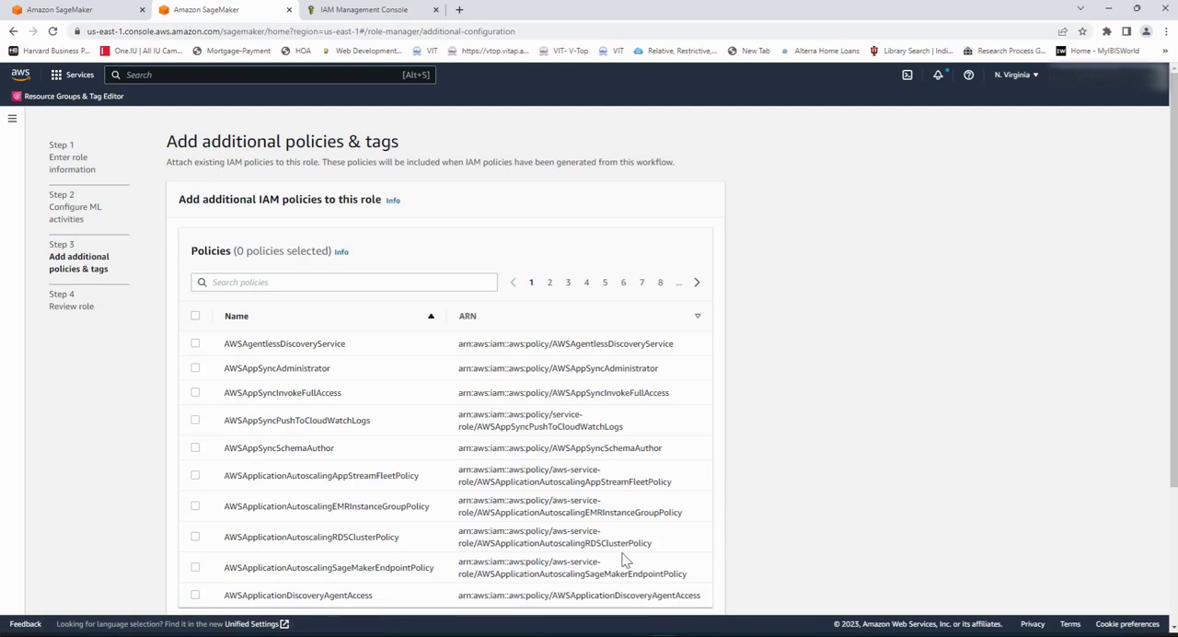
pyautogui.click(652, 533)
pyautogui.scroll(-3, 647, 537)
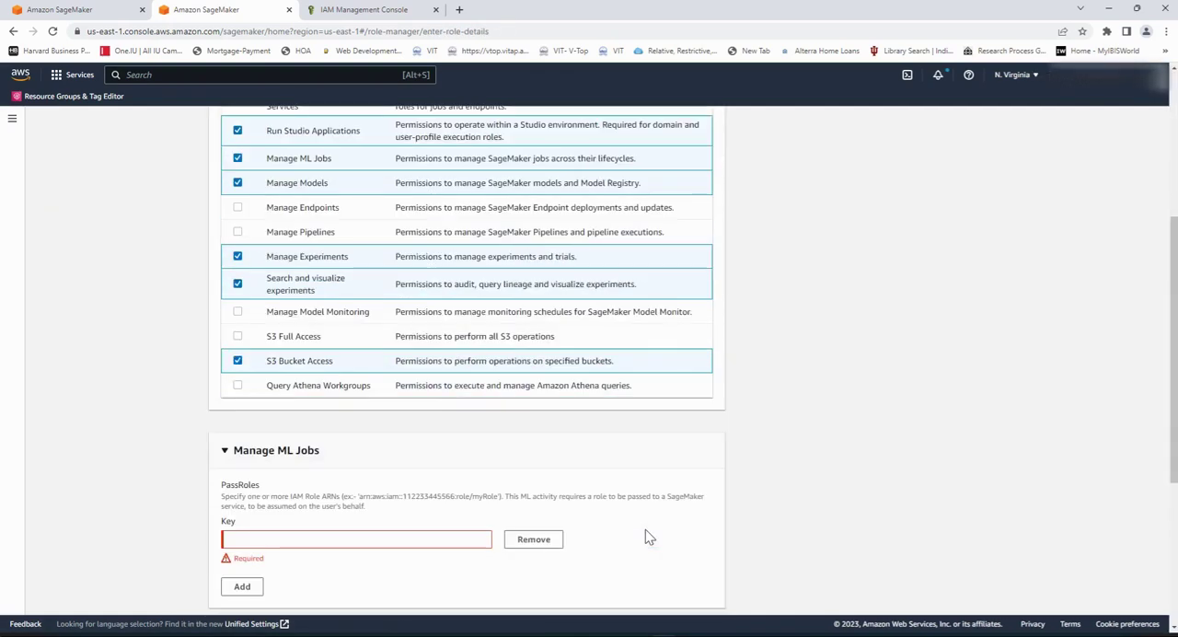
pyautogui.scroll(-3, 603, 543)
pyautogui.click(649, 592)
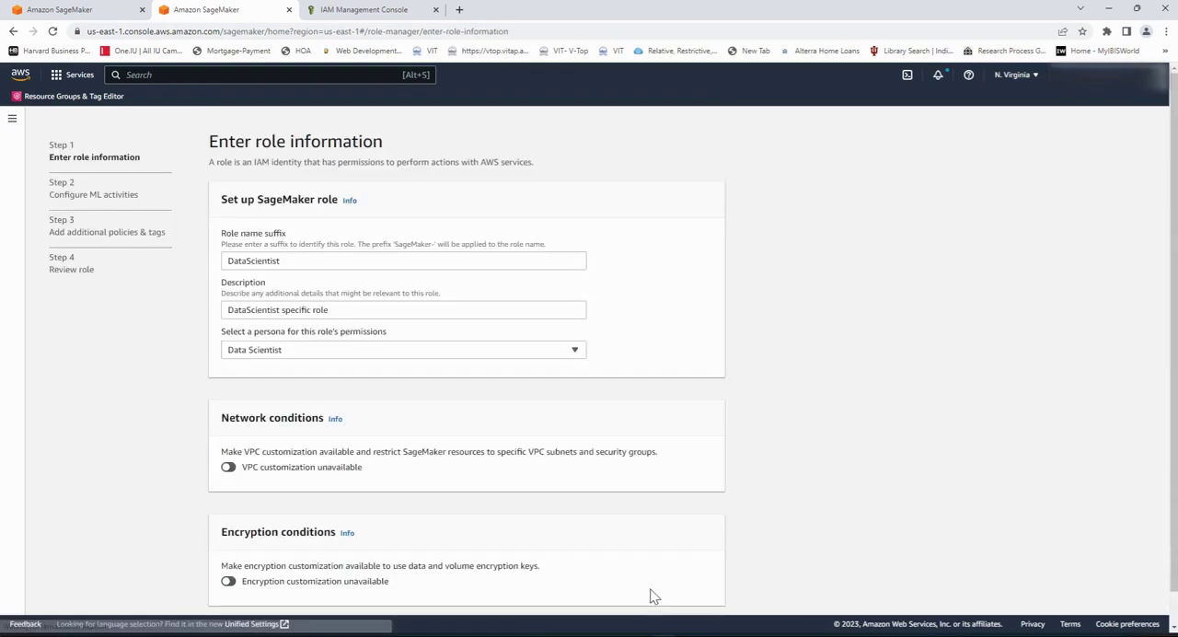
pyautogui.scroll(-1, 635, 543)
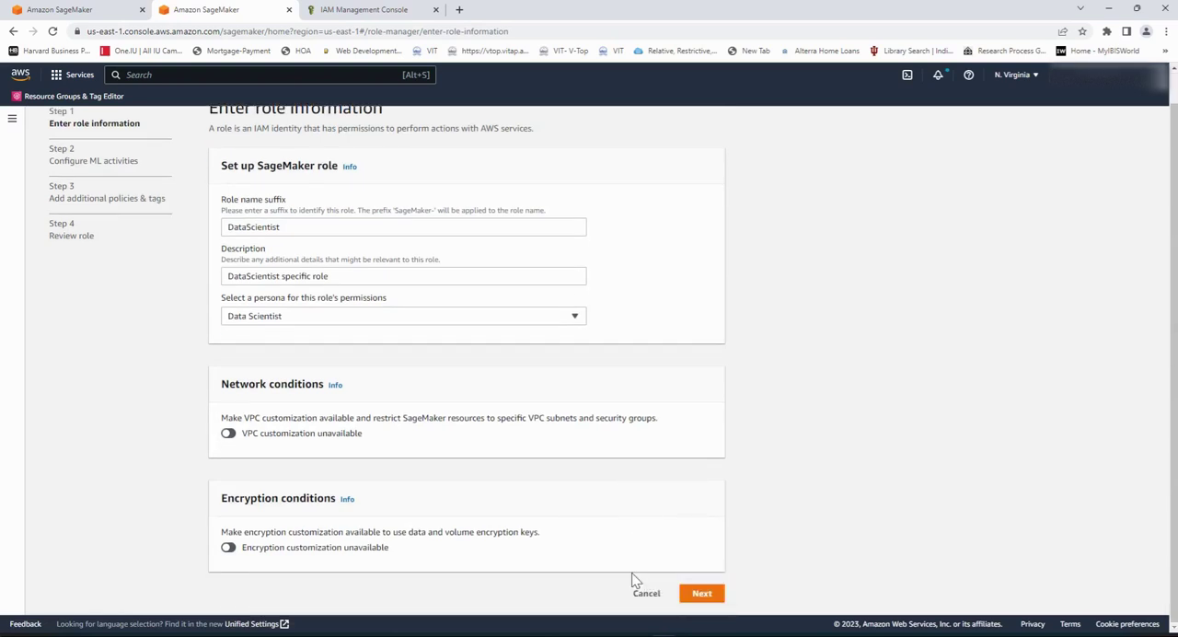
pyautogui.scroll(1, 620, 552)
pyautogui.scroll(-1, 620, 550)
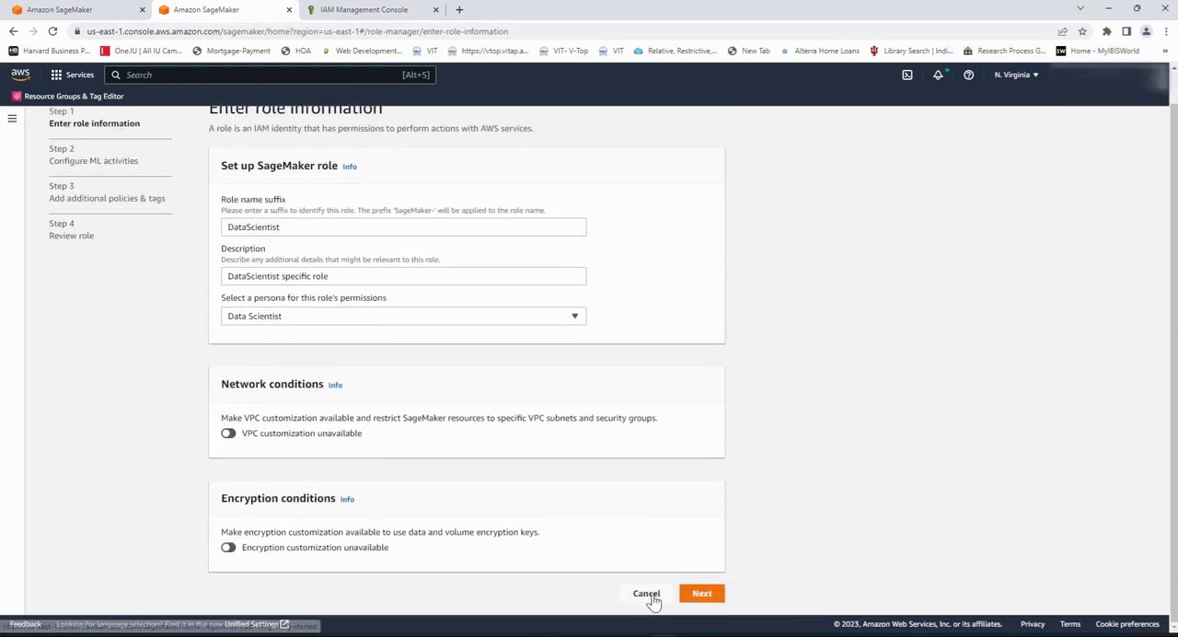
pyautogui.click(651, 596)
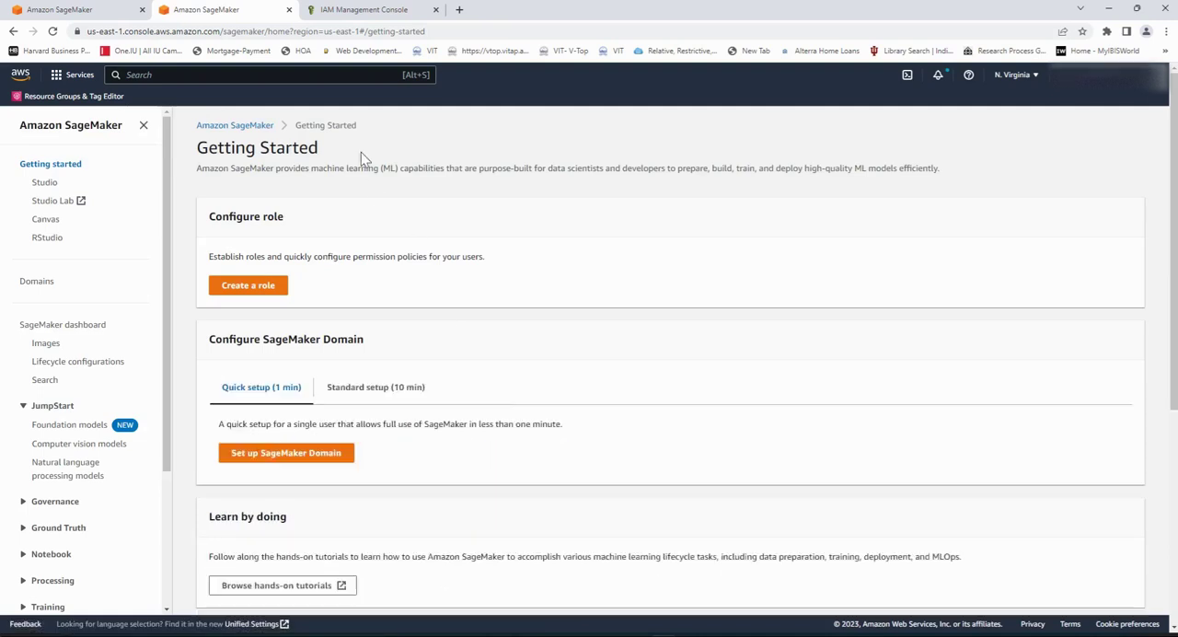
# Step: Create a SageMaker domain named smkr-mlmodels-domain31 with the quick setup, keeping the default user profile, execution role and Canvas permissions
pyautogui.click(342, 460)
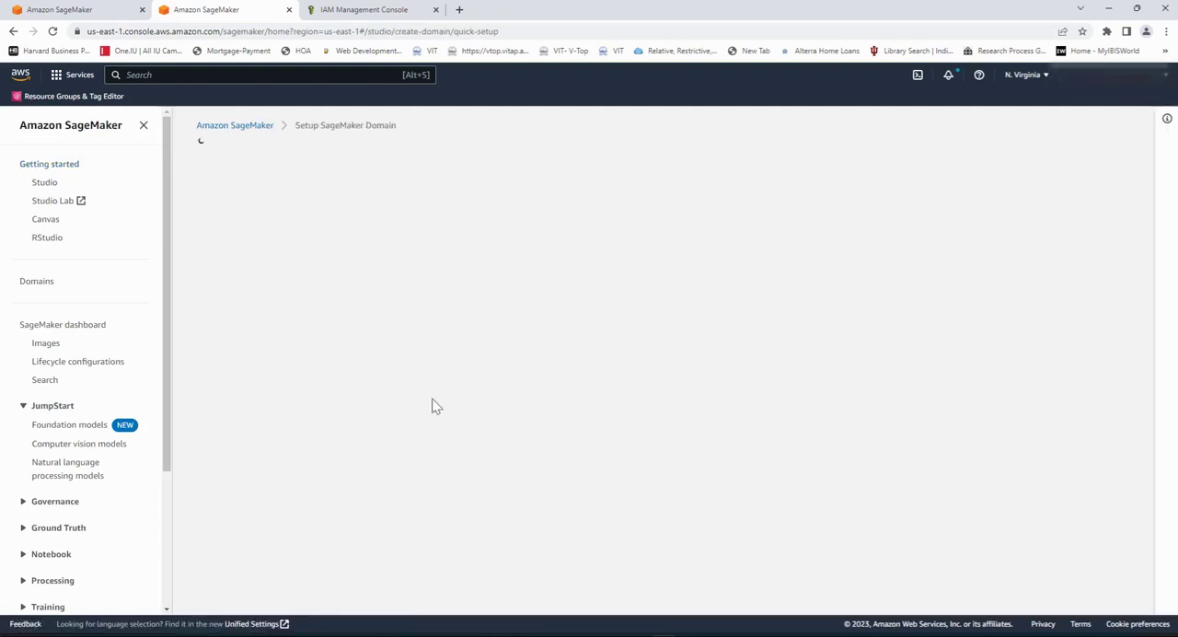
pyautogui.scroll(-2, 147, 193)
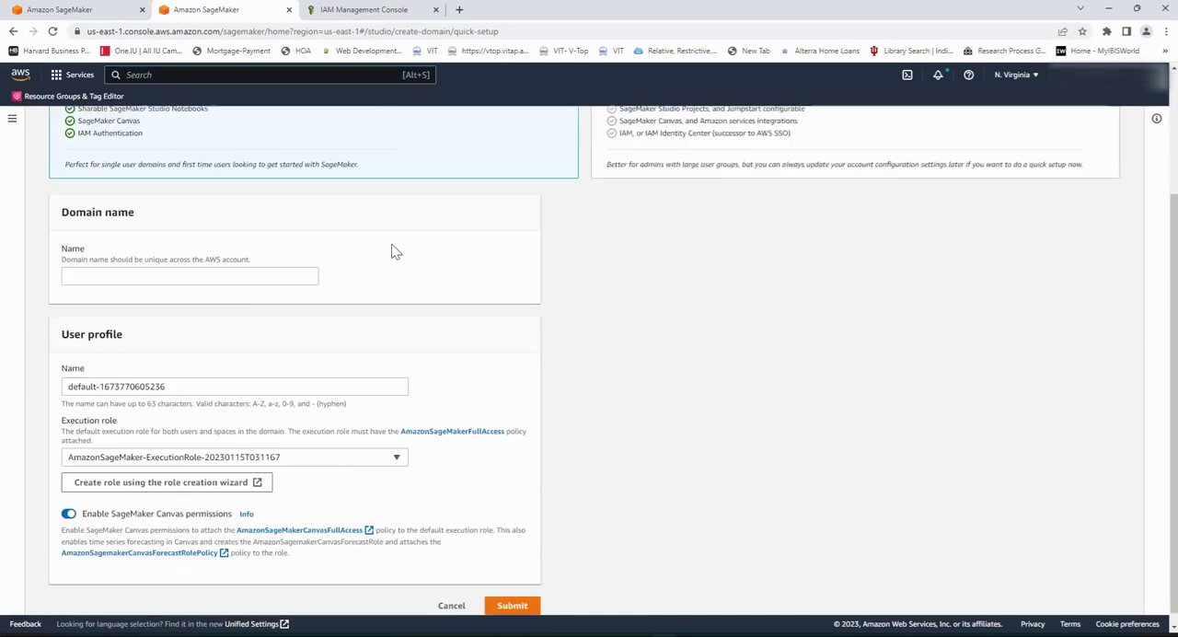
pyautogui.click(202, 264)
pyautogui.click(175, 294)
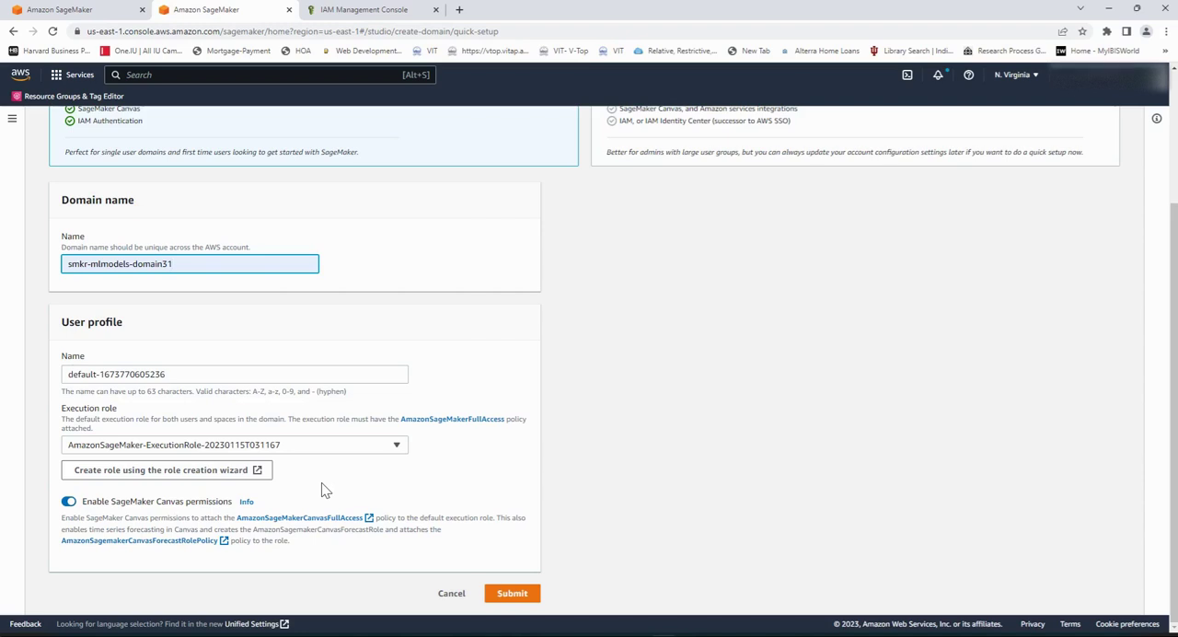
pyautogui.scroll(3, 325, 490)
pyautogui.scroll(-3, 326, 490)
pyautogui.click(514, 596)
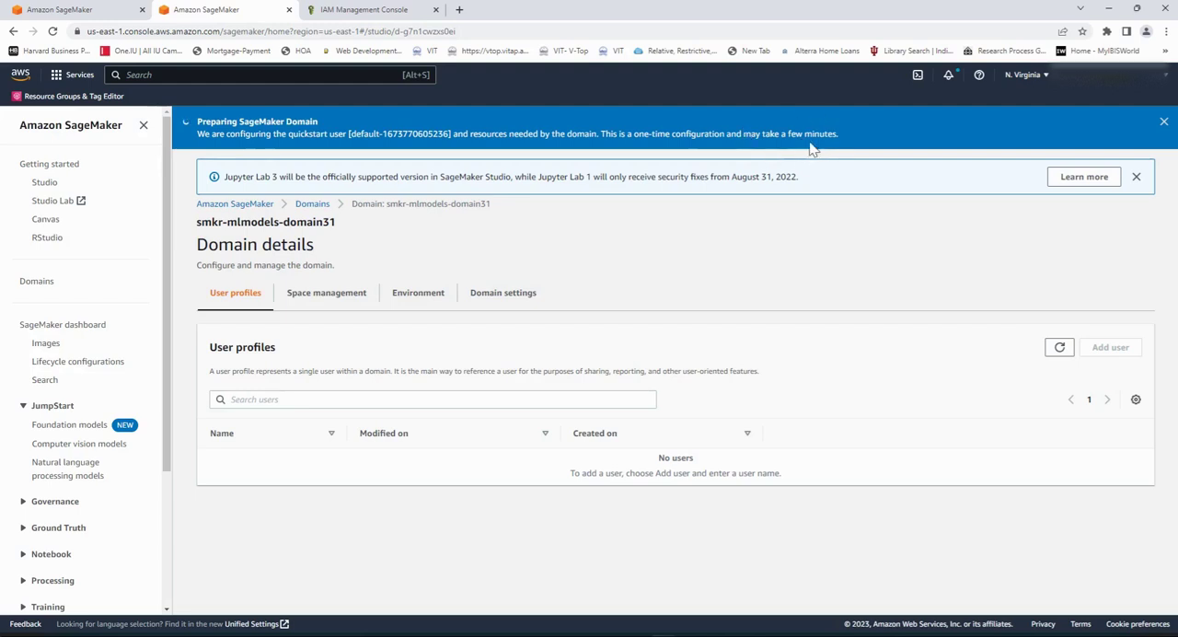
# Step: Open smkr-mlmodels-domain31 from the list of domains and view the launch options of its default user profile
pyautogui.click(327, 206)
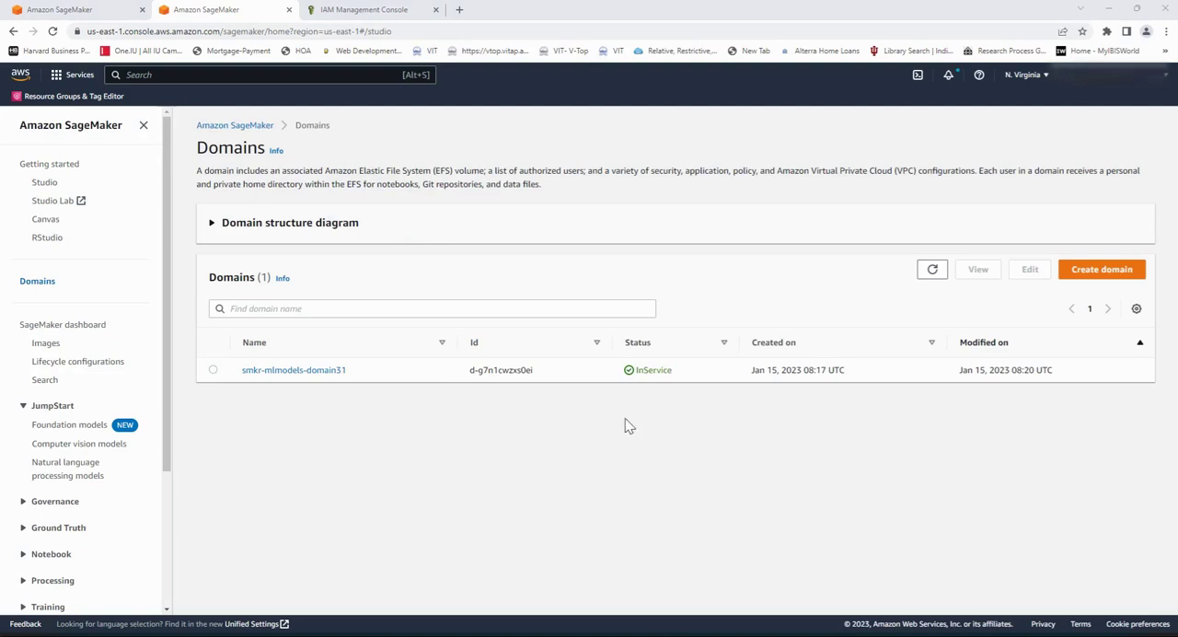
pyautogui.click(301, 373)
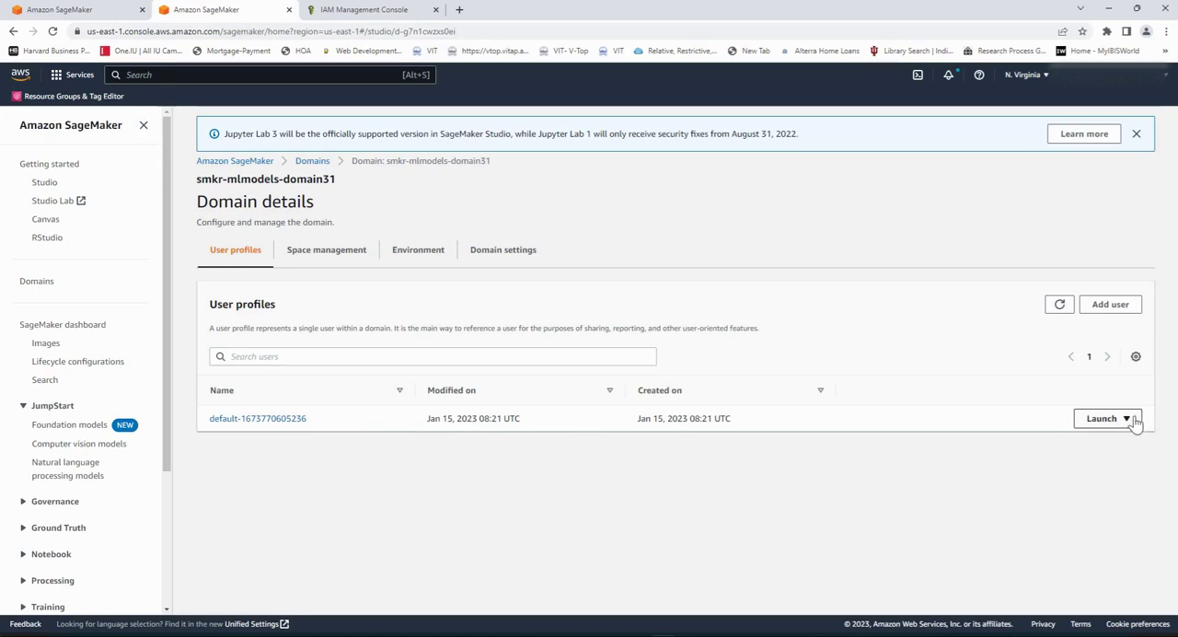
pyautogui.click(1135, 419)
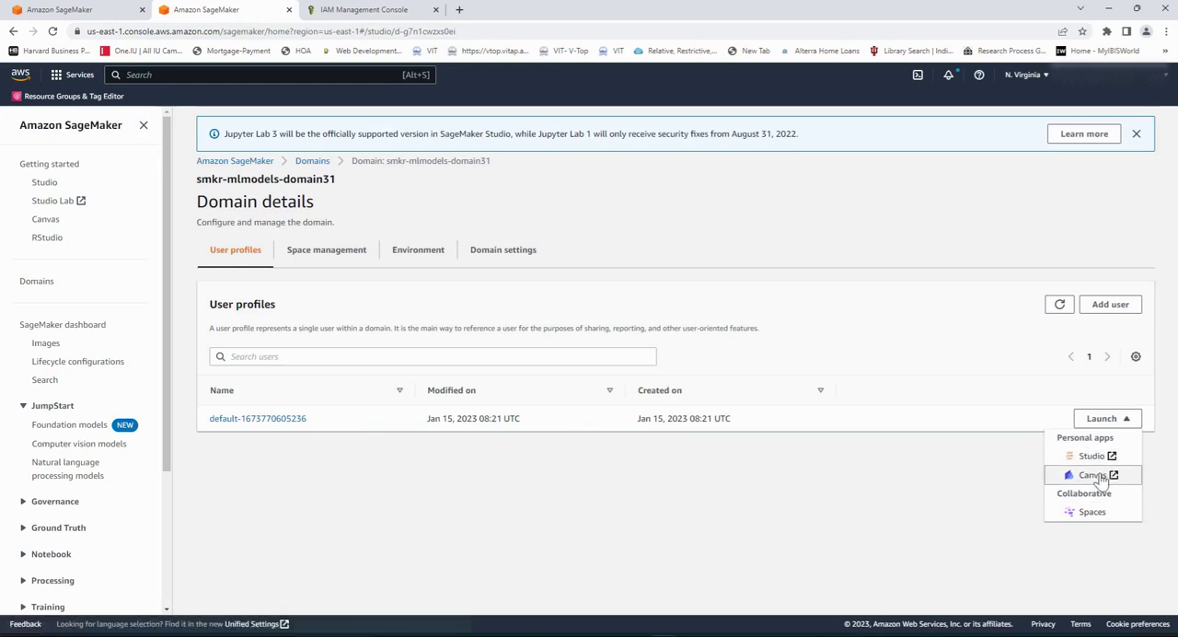
# Step: Look at the Studio, Canvas and RStudio landing pages and their user profile options
pyautogui.click(52, 186)
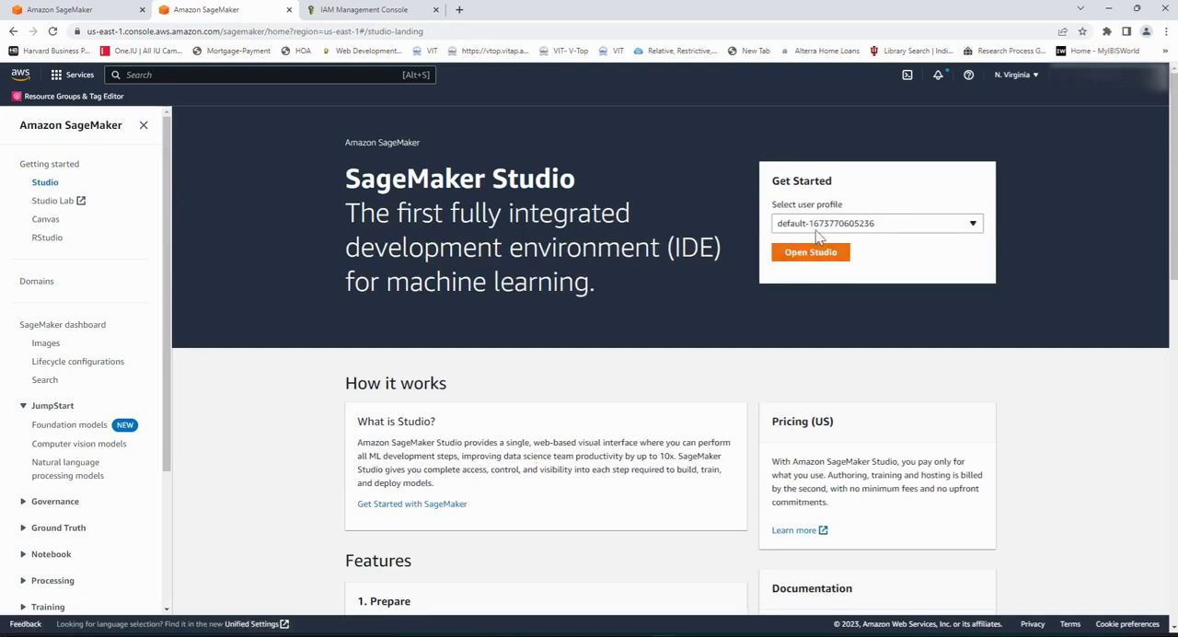
pyautogui.click(49, 223)
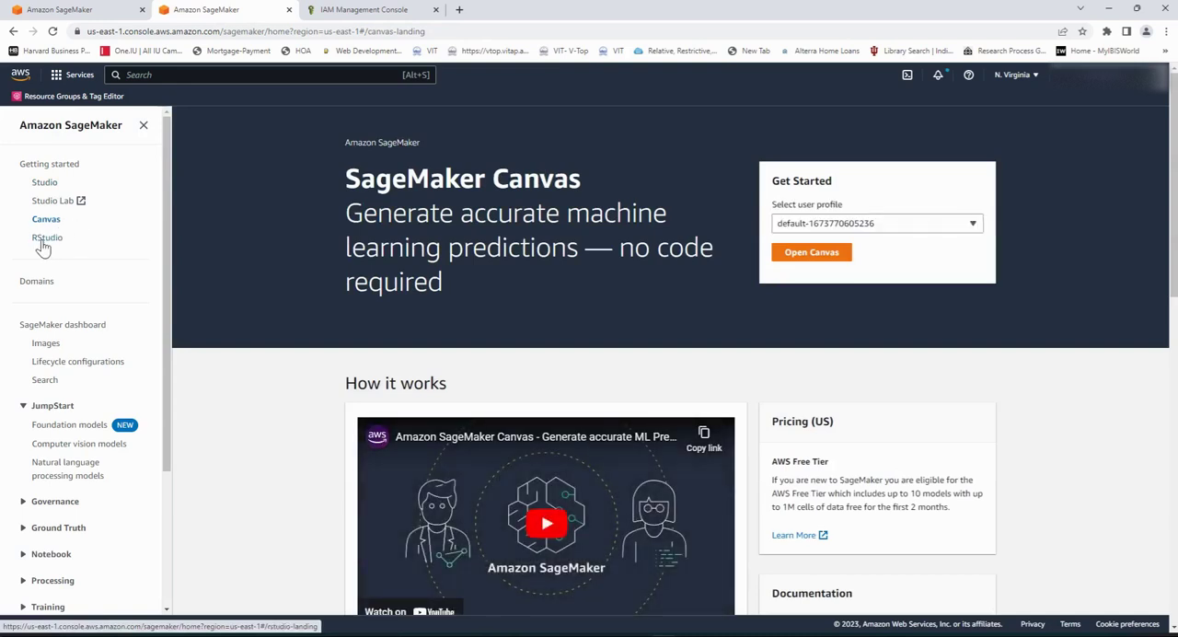
pyautogui.click(47, 238)
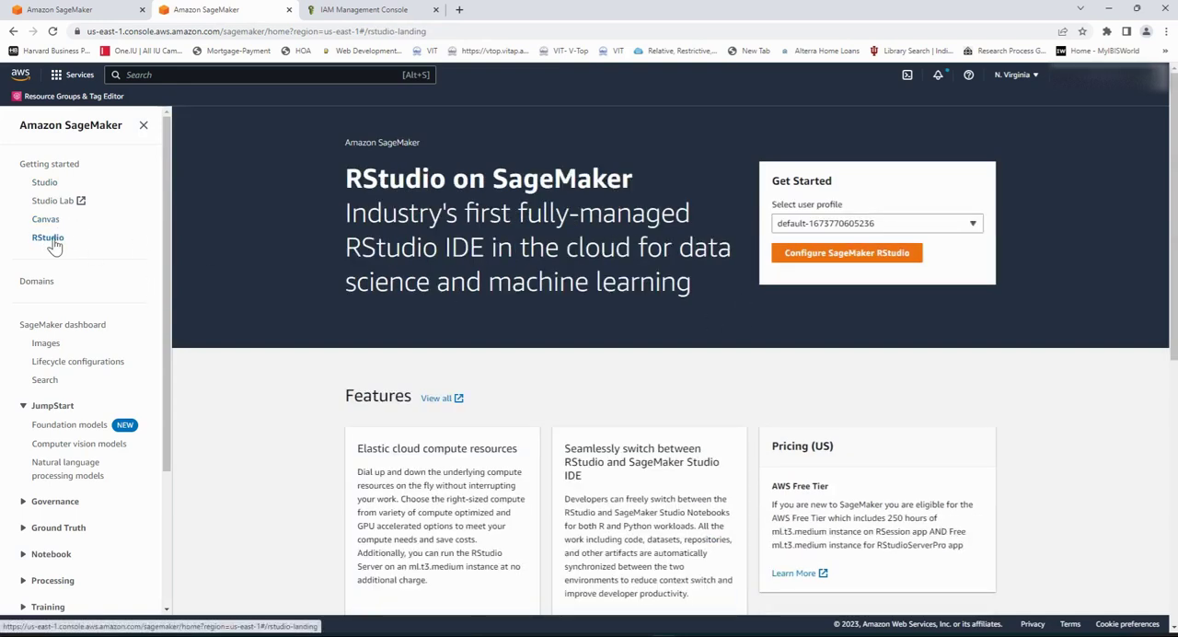
# Step: Start creating another SageMaker domain using the standard setup and open its general settings
pyautogui.click(40, 287)
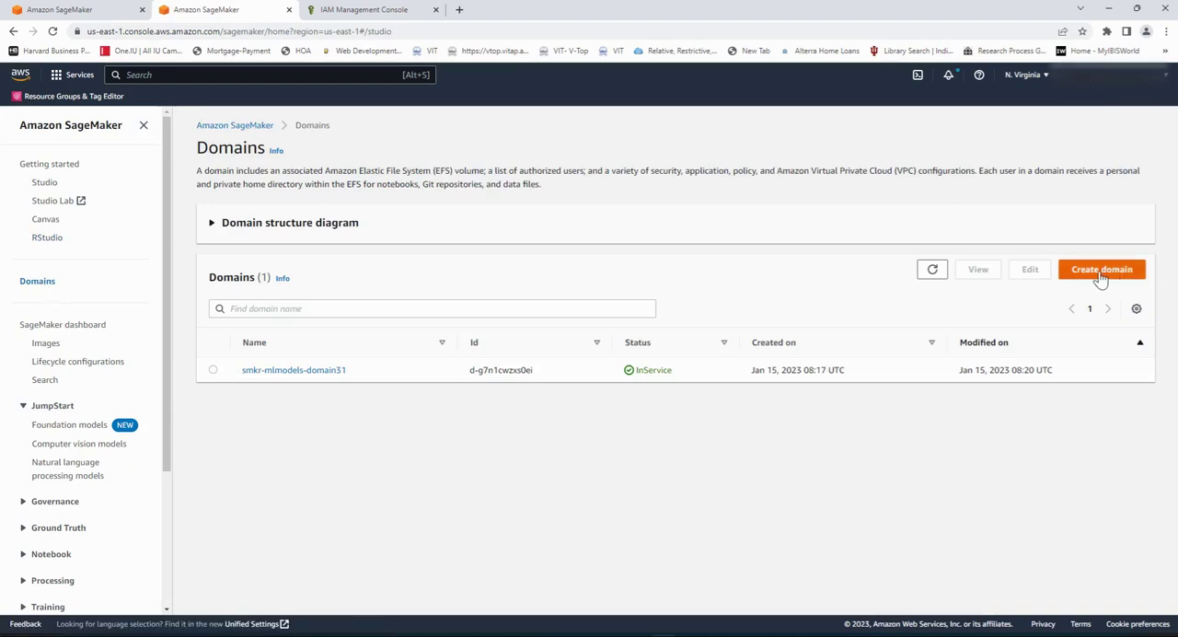
pyautogui.click(1100, 274)
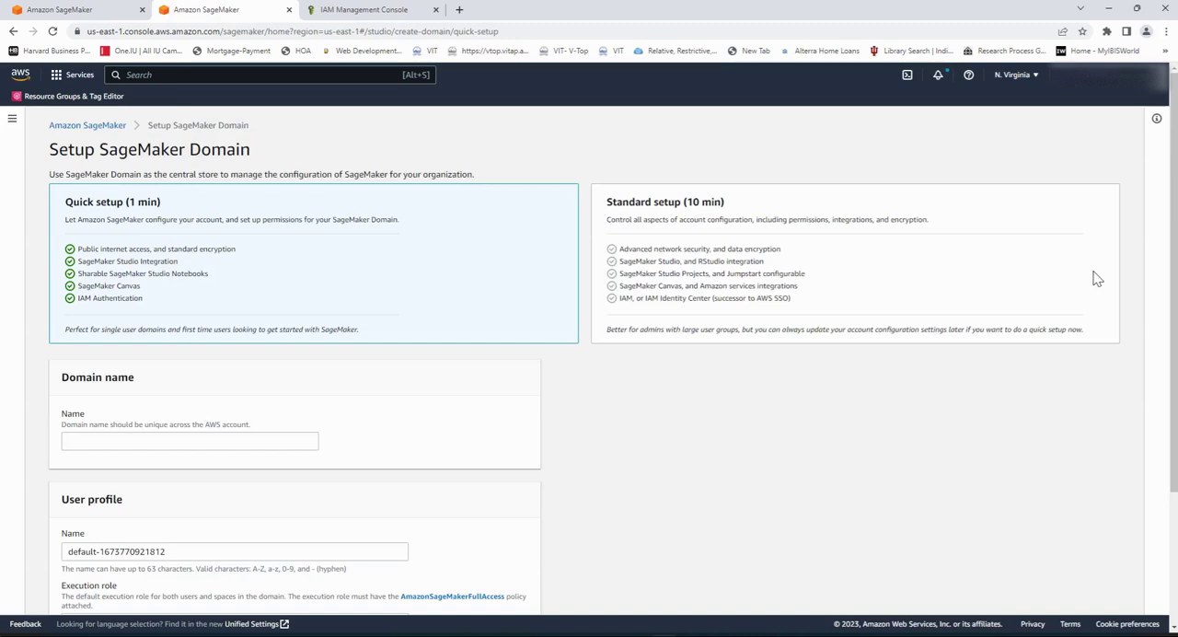
pyautogui.click(733, 253)
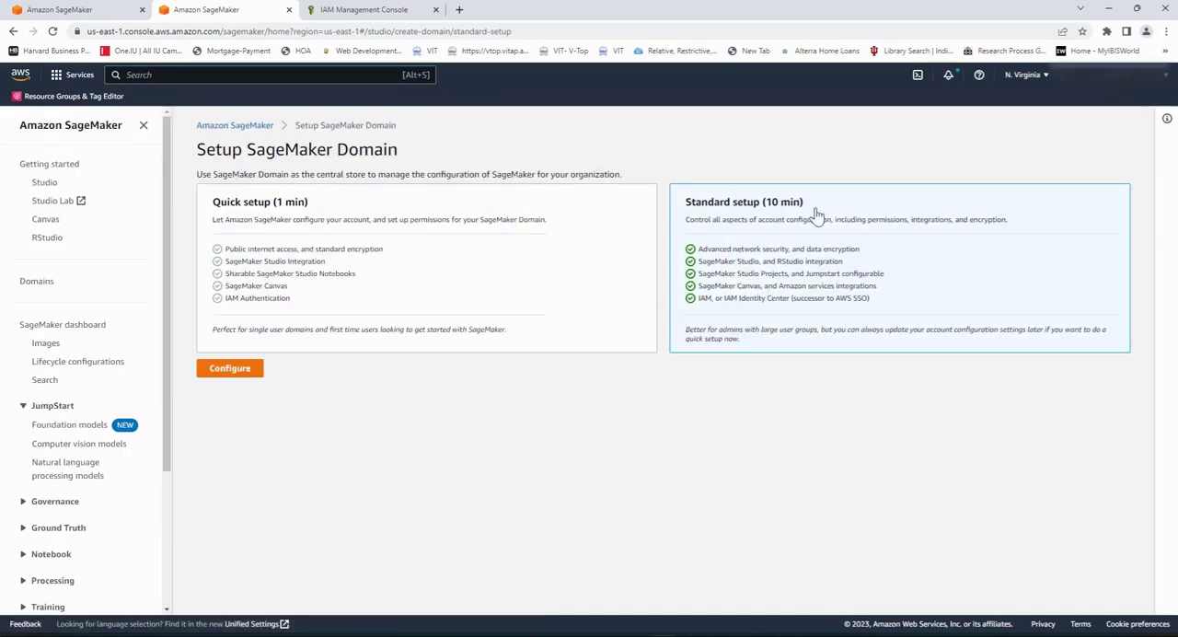
pyautogui.click(248, 371)
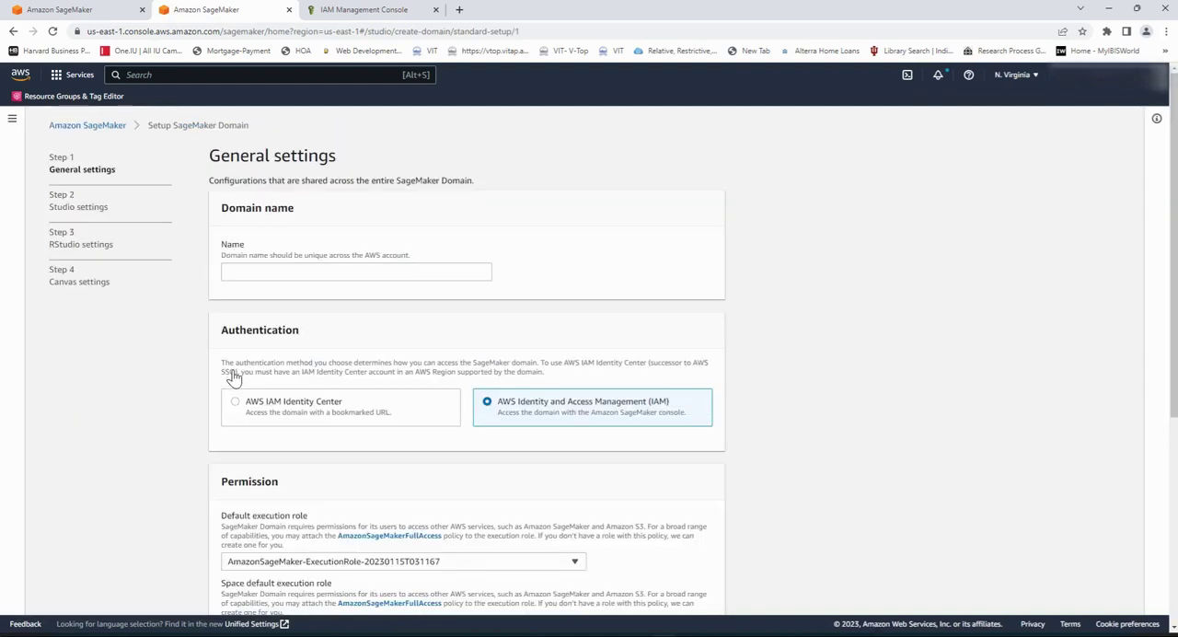
# Step: Name the new domain smkr-mlmodels-domain32
pyautogui.scroll(-1, 950, 370)
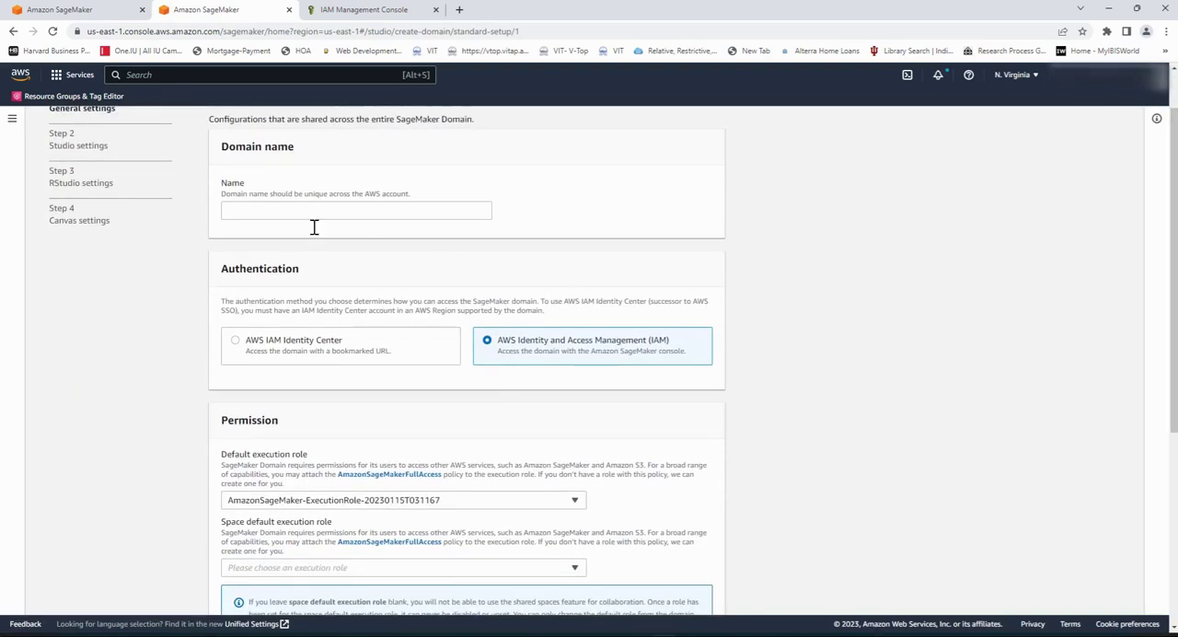
pyautogui.scroll(1, 410, 273)
pyautogui.click(343, 276)
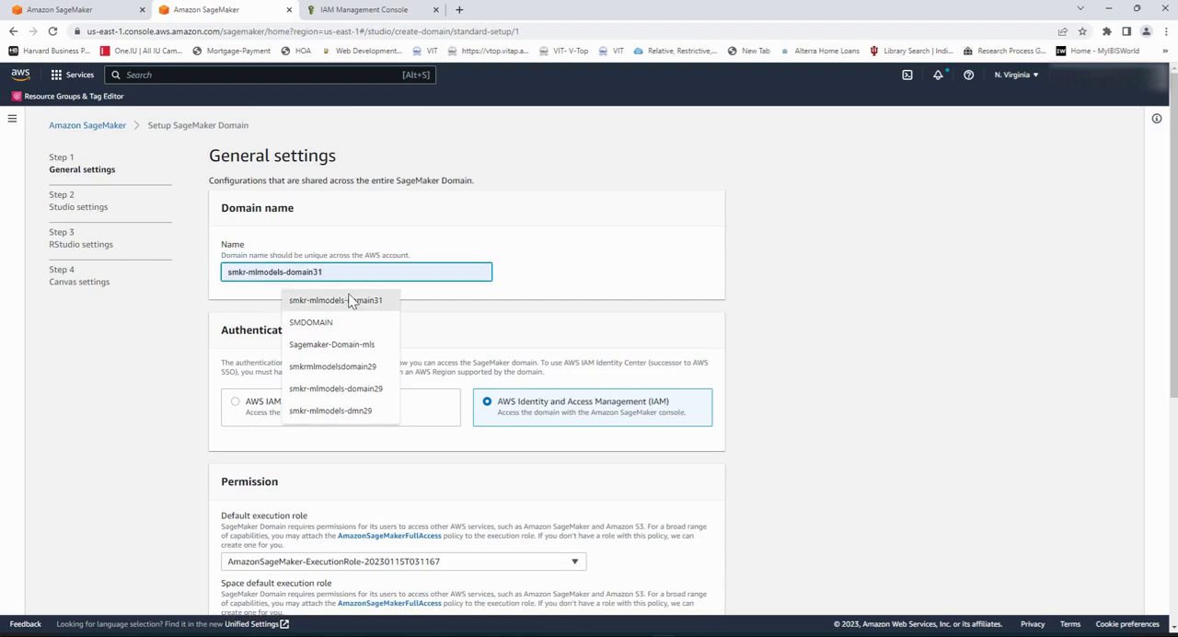
pyautogui.click(348, 296)
pyautogui.press('BackSpace')
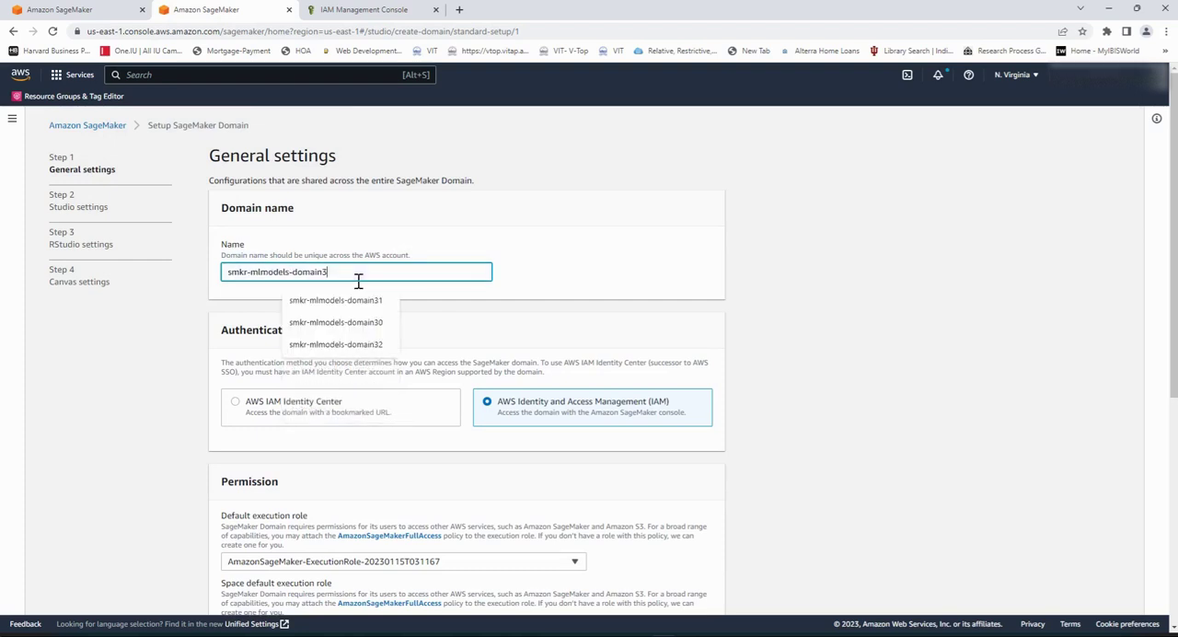
pyautogui.write('2')
# Step: Keep IAM authentication and choose AmazonSageMaker-ExecutionRole-20230115T031167 as both the default and the space default execution role
pyautogui.scroll(-2, 528, 320)
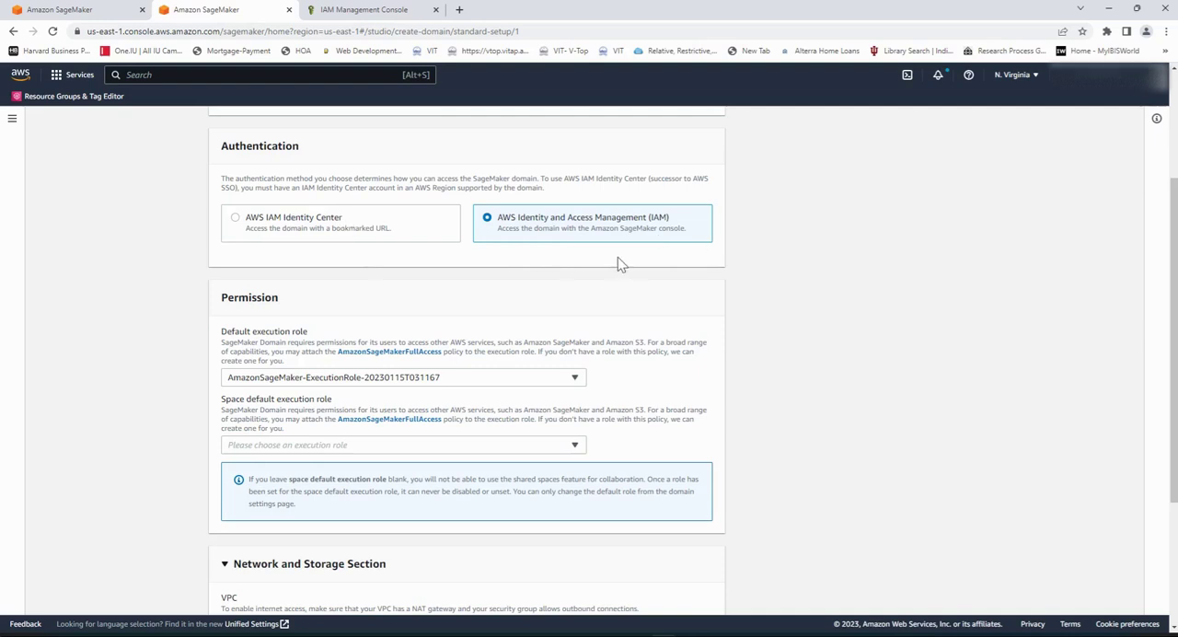
pyautogui.scroll(-2, 617, 264)
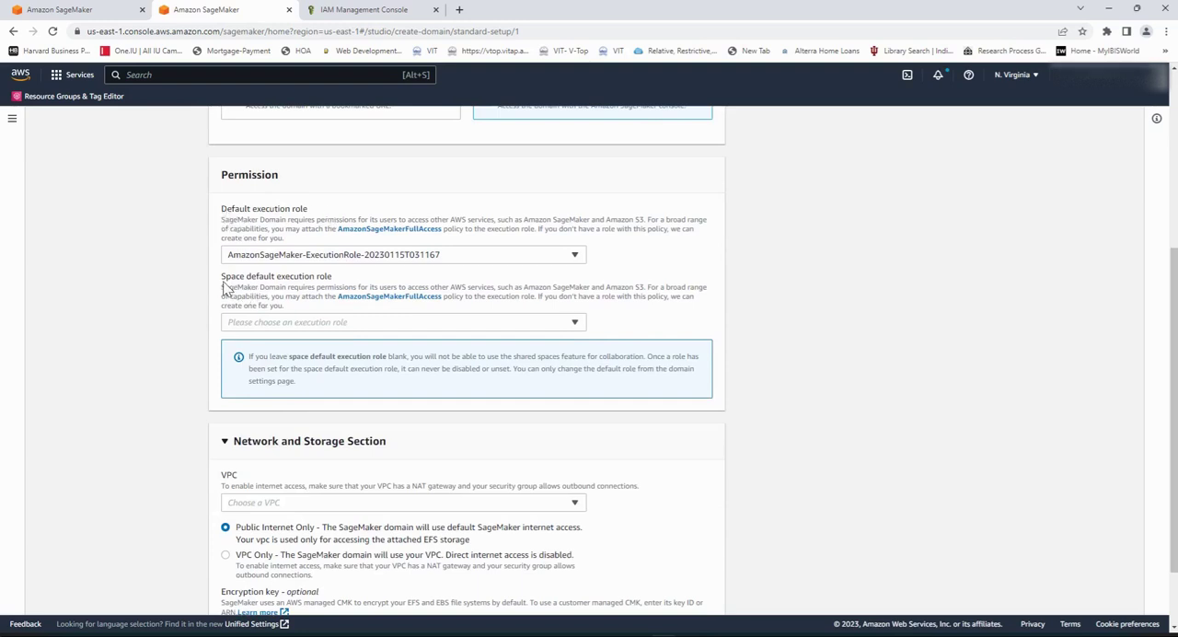
pyautogui.click(570, 262)
pyautogui.click(451, 334)
pyautogui.click(571, 322)
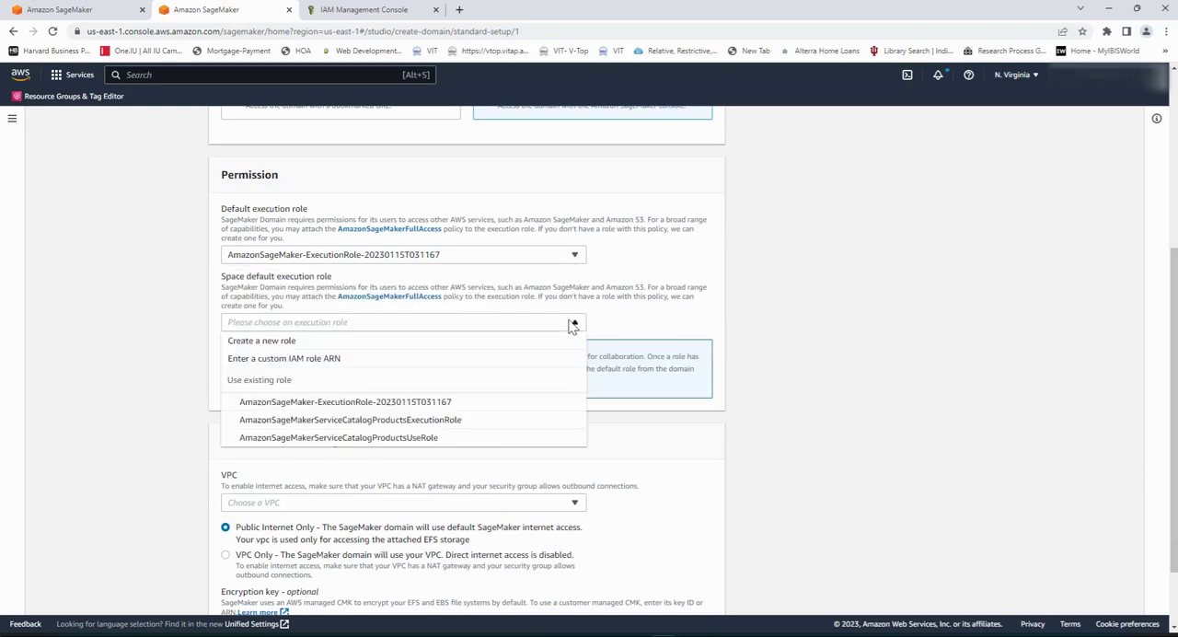
pyautogui.click(341, 405)
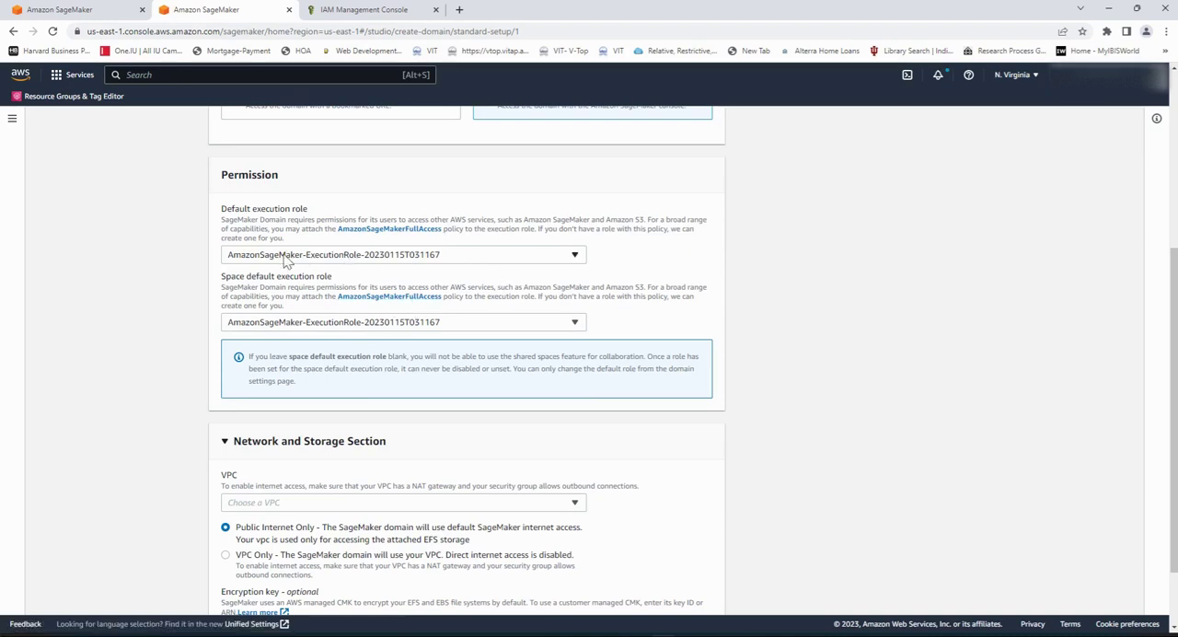
# Step: Select the default VPC (172.31.0.0/16) and the us-east-1c subnet (172.31.16.0/20) for the domain's network
pyautogui.scroll(-2, 661, 335)
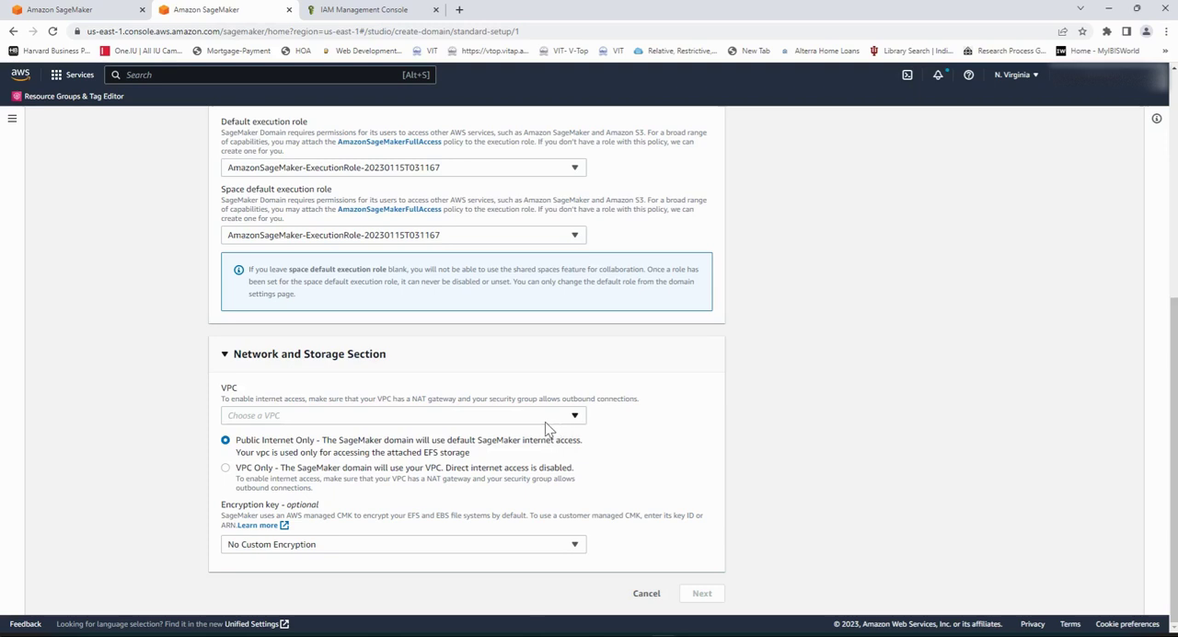
pyautogui.click(576, 420)
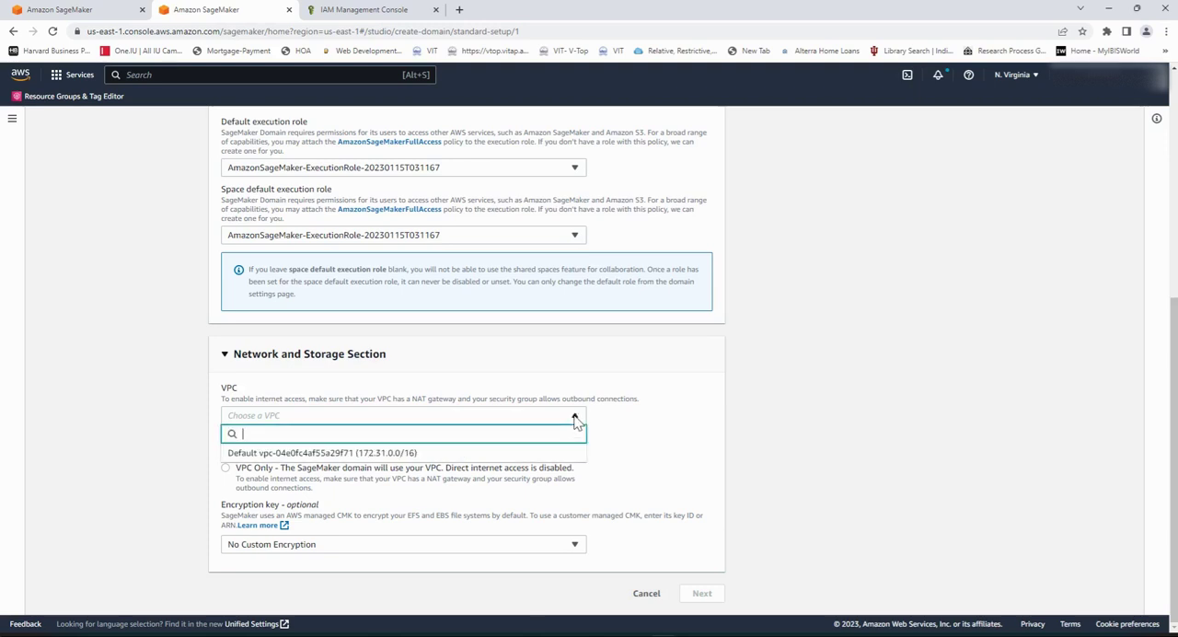
pyautogui.click(350, 453)
pyautogui.scroll(-1, 754, 451)
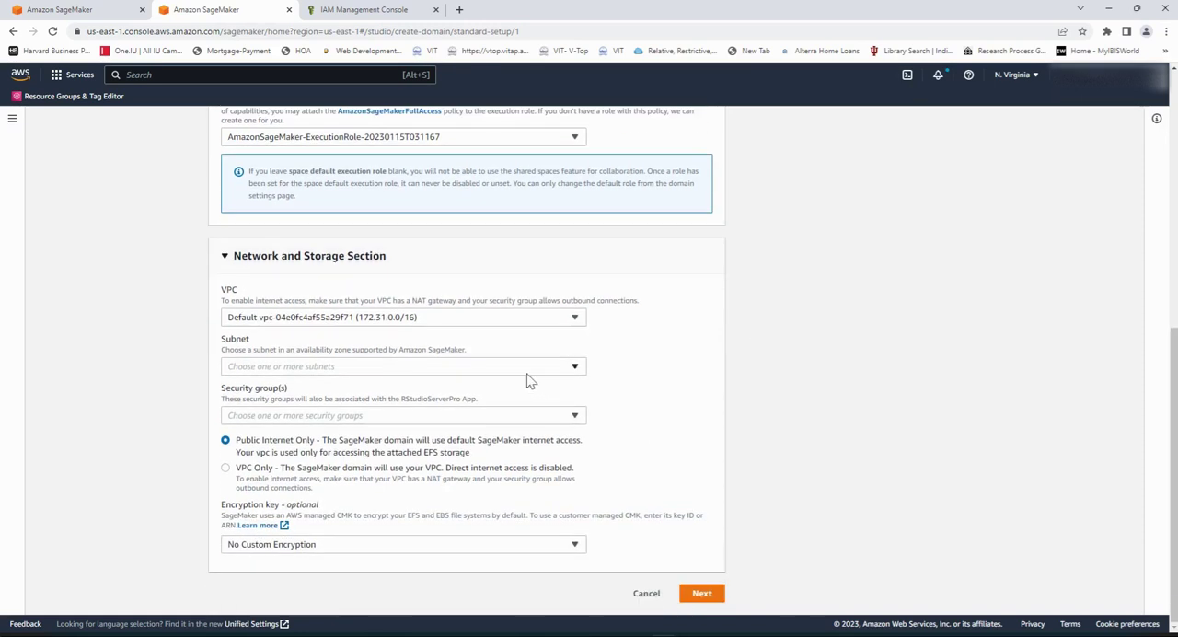
pyautogui.click(566, 370)
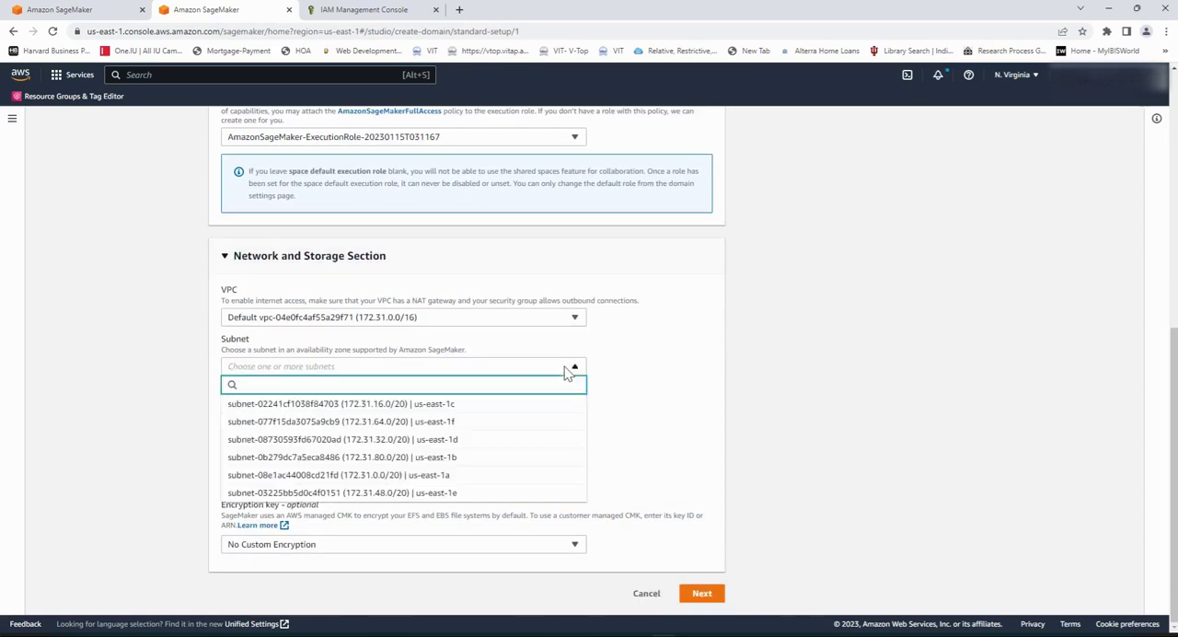
pyautogui.click(429, 407)
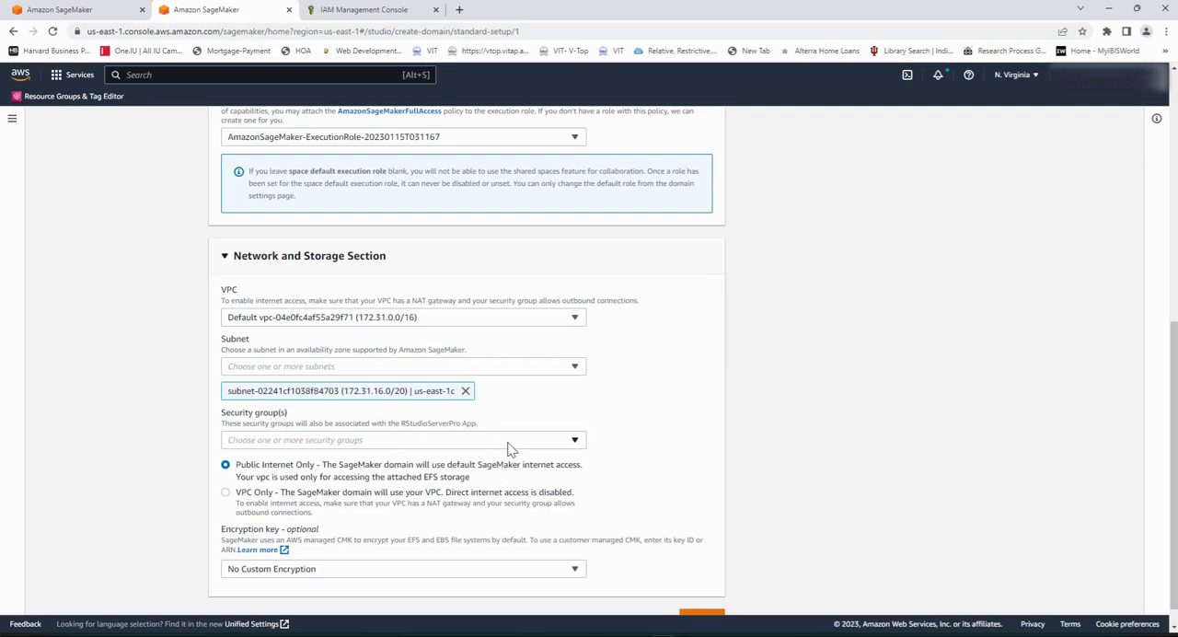
# Step: Assign the default security group, keep Public Internet Only access with No Custom Encryption, and continue to the Studio settings
pyautogui.click(575, 441)
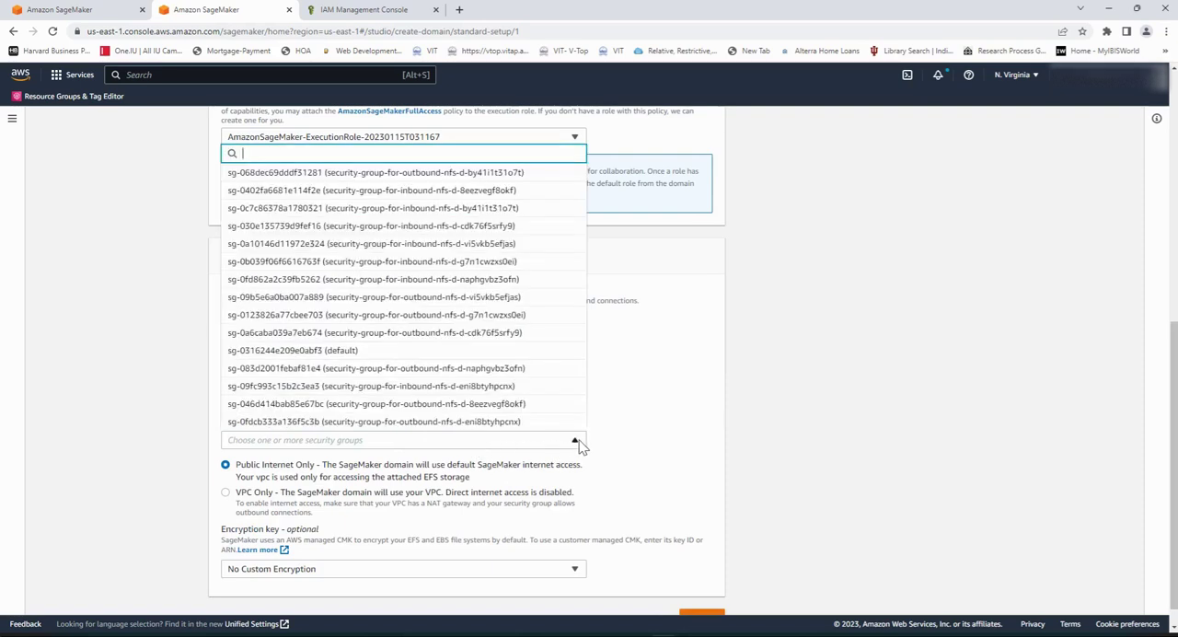
pyautogui.click(362, 356)
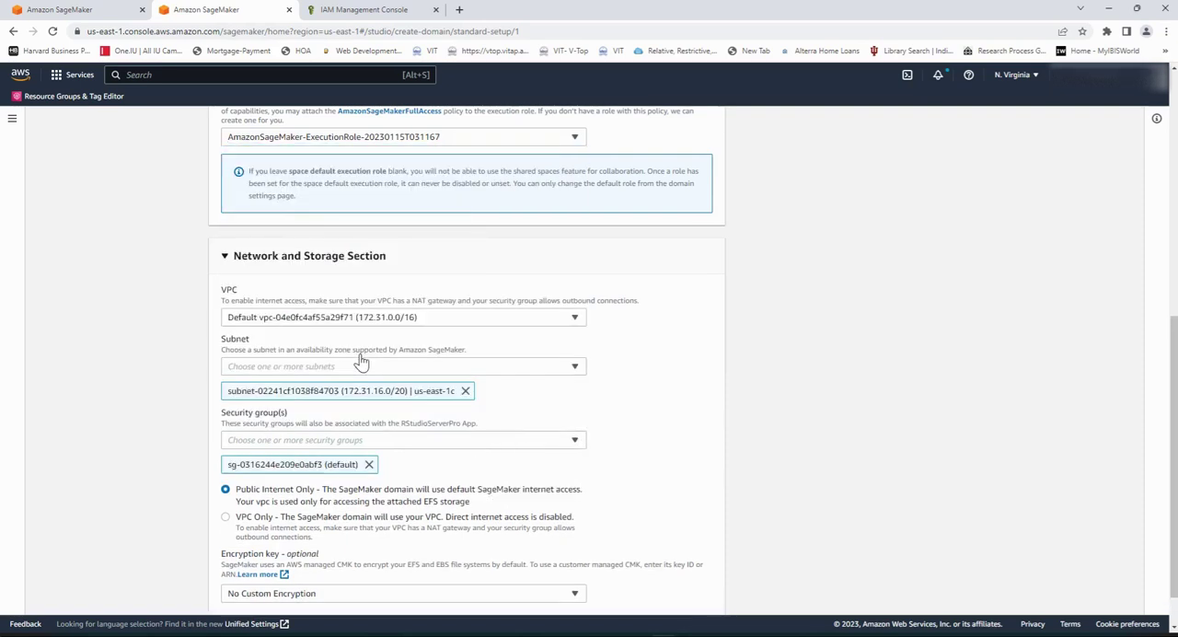
pyautogui.scroll(-1, 627, 435)
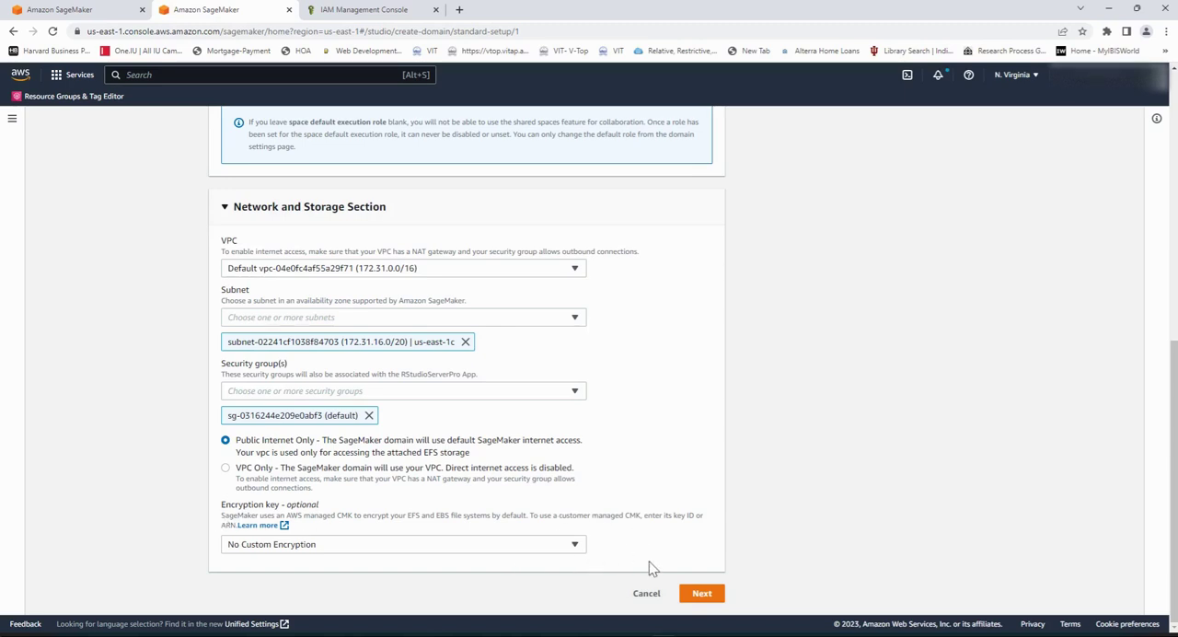
pyautogui.click(703, 595)
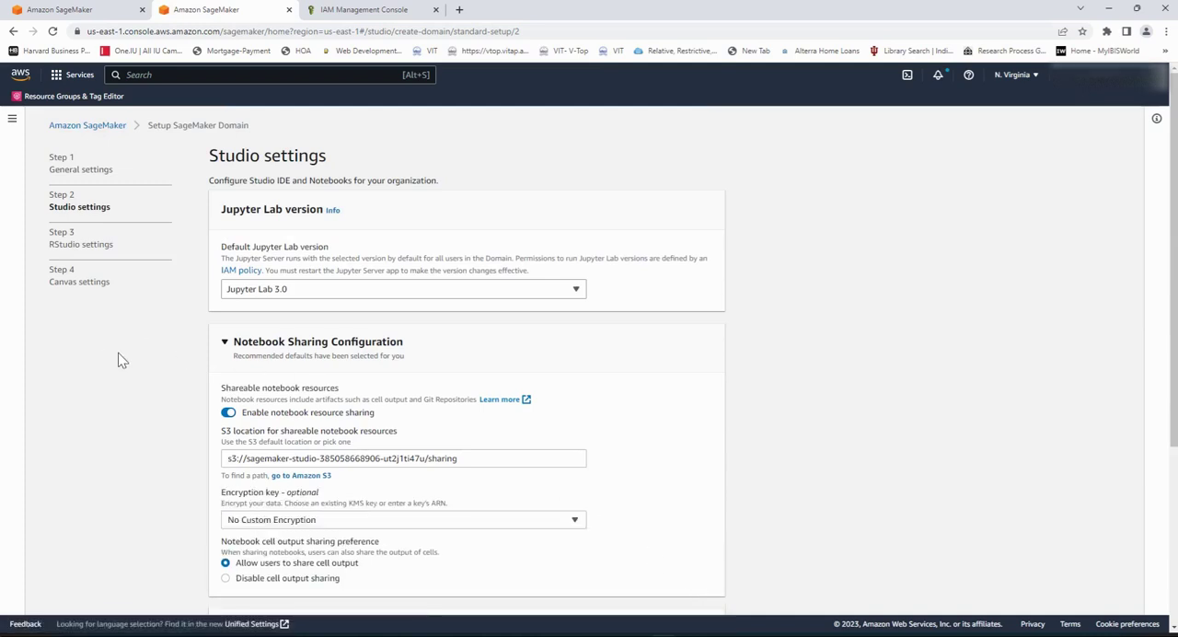
# Step: Keep Jupyter Lab 3.0 and the default notebook sharing and JumpStart options, and continue past the optional RStudio settings
pyautogui.click(326, 291)
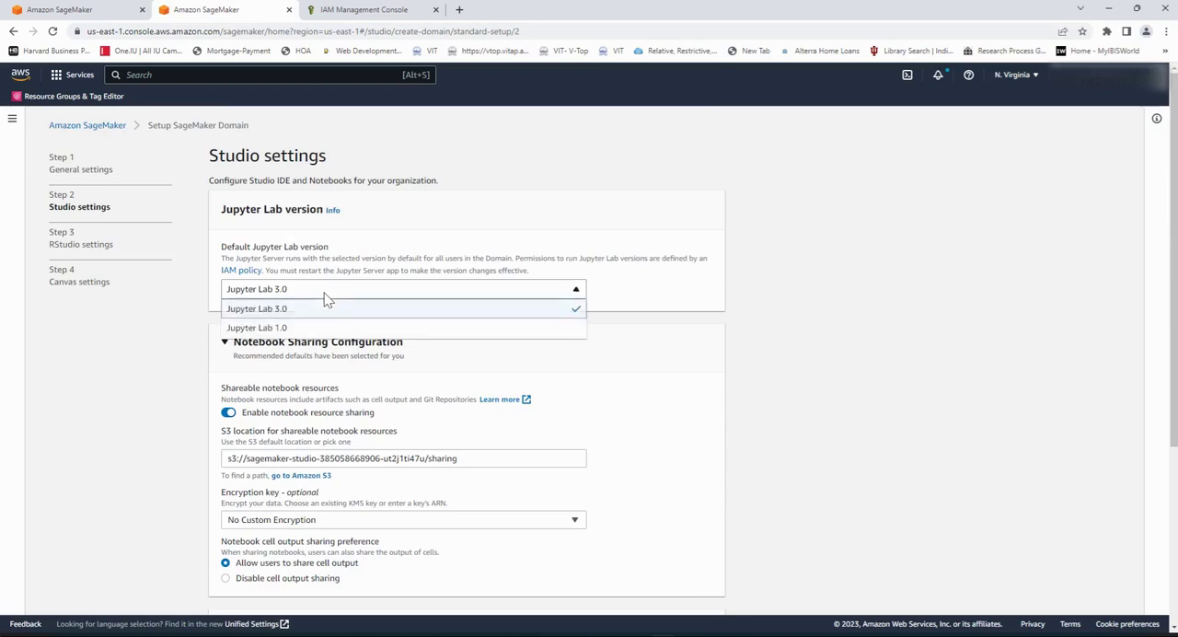
pyautogui.click(316, 297)
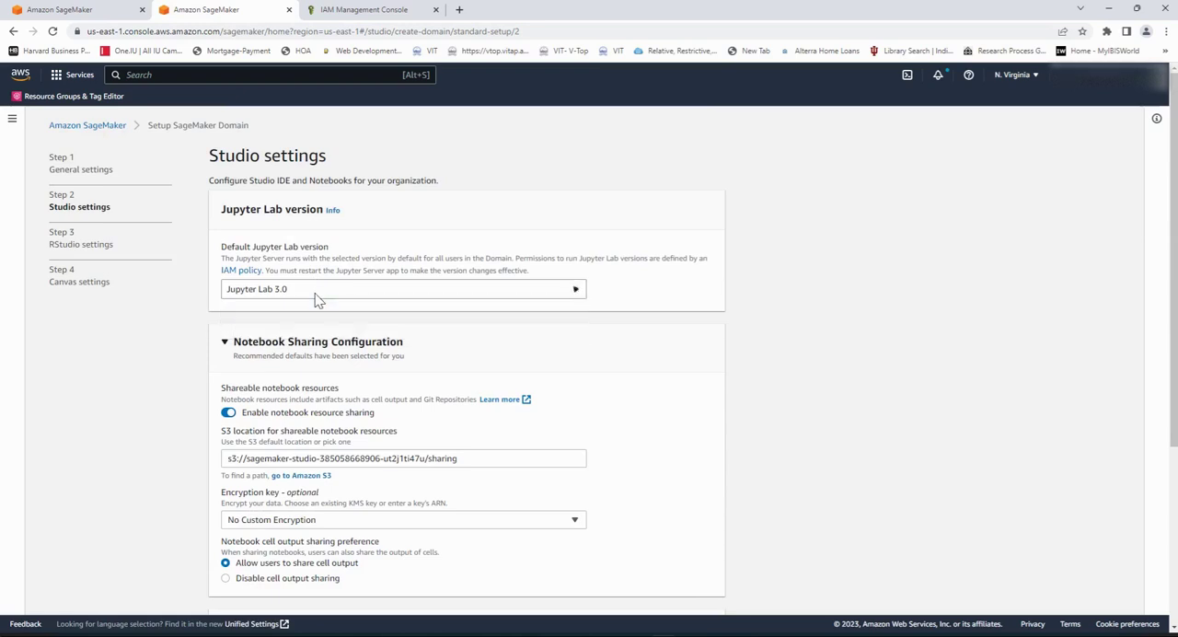
pyautogui.scroll(-2, 132, 431)
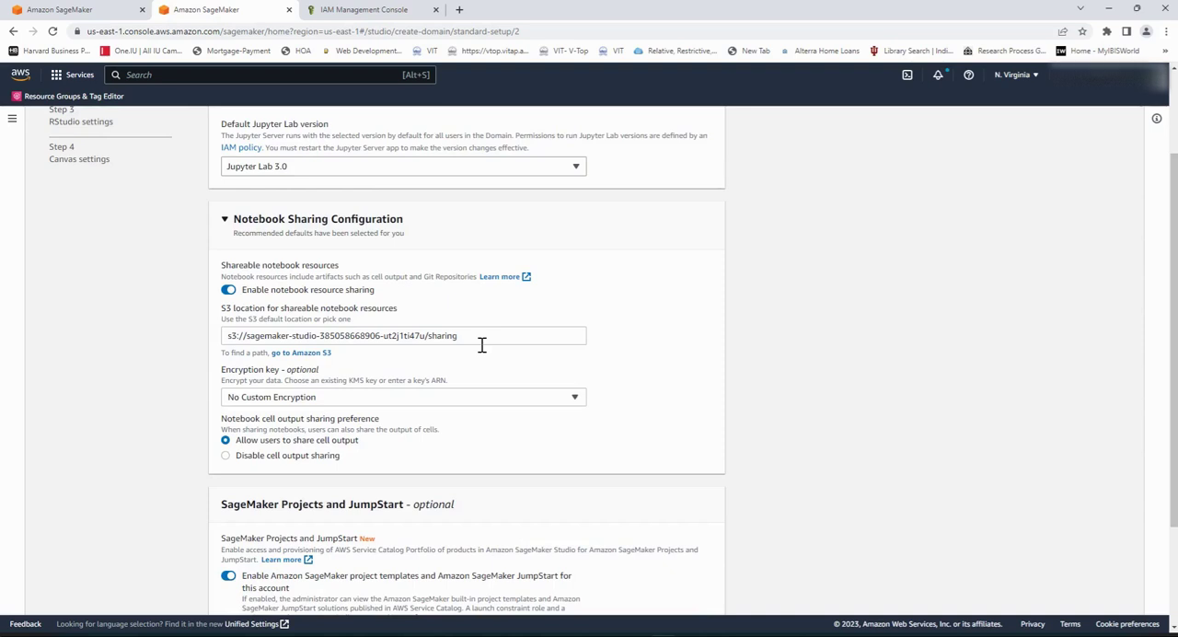
pyautogui.moveTo(481, 344); pyautogui.dragTo(204, 375)
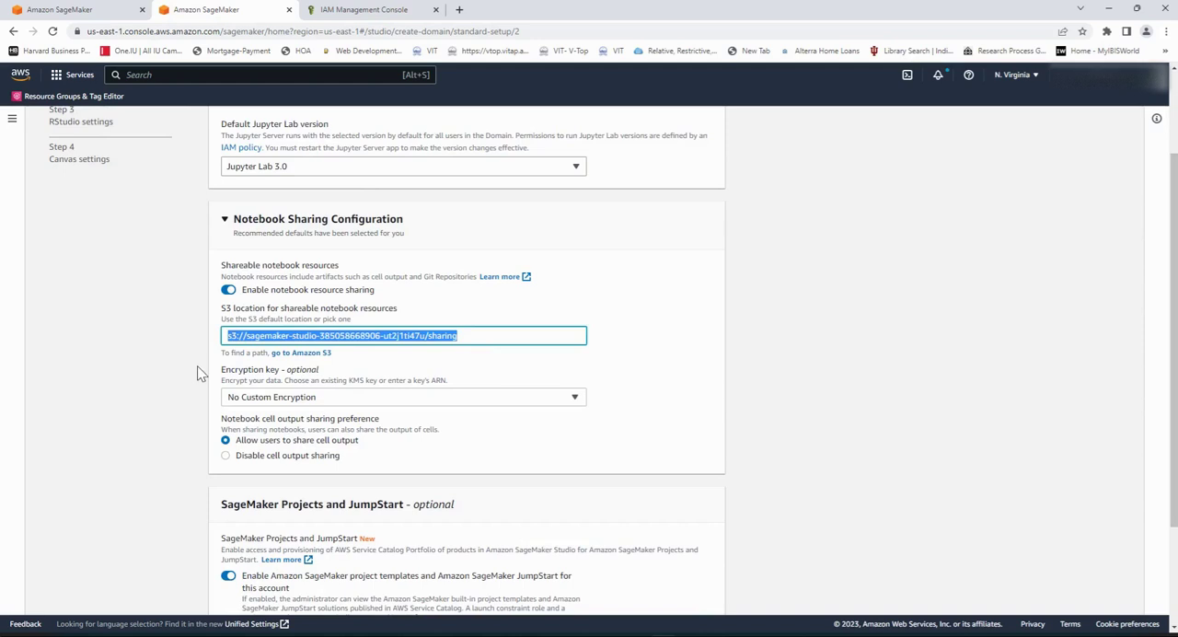
pyautogui.scroll(-1, 639, 374)
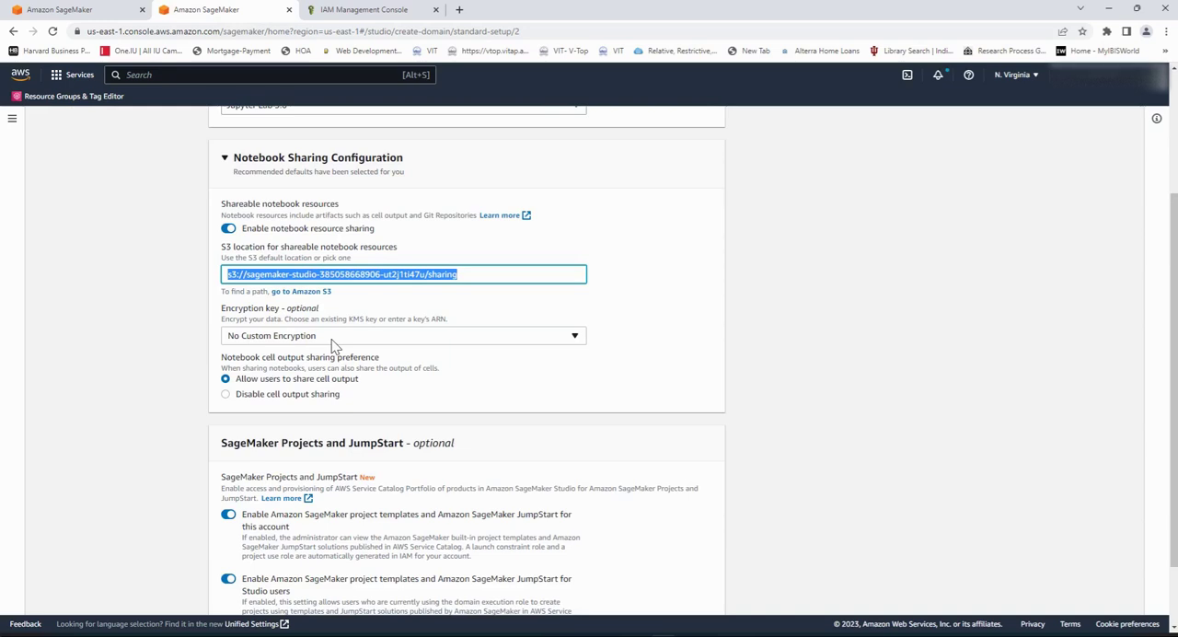
pyautogui.scroll(-1, 184, 386)
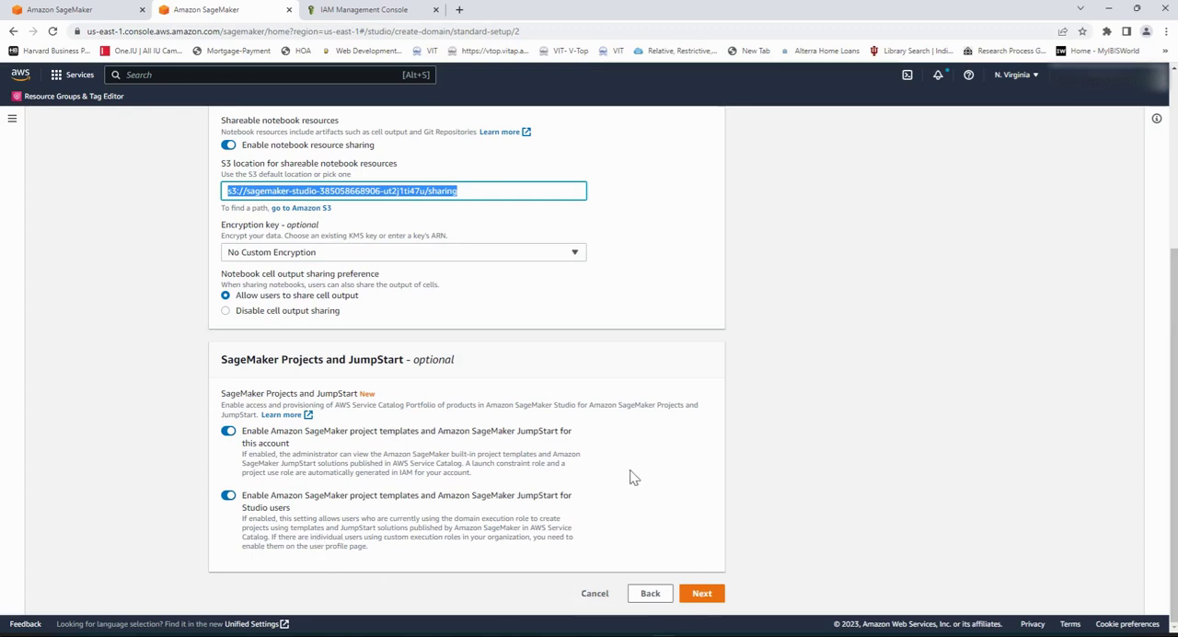
pyautogui.click(713, 600)
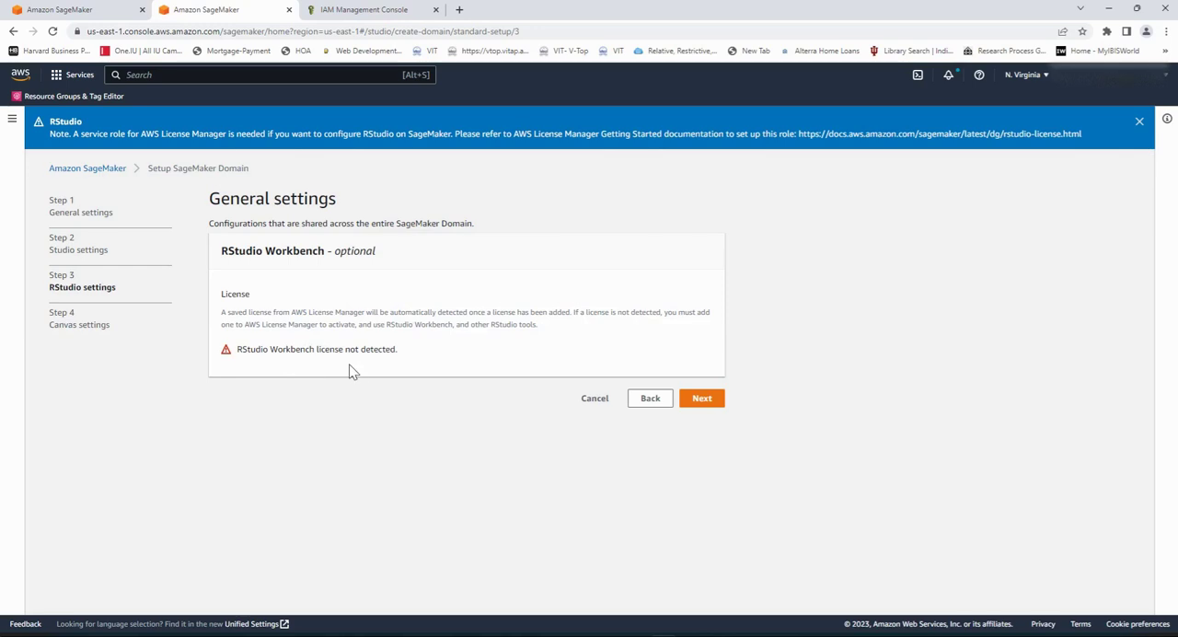
pyautogui.click(714, 402)
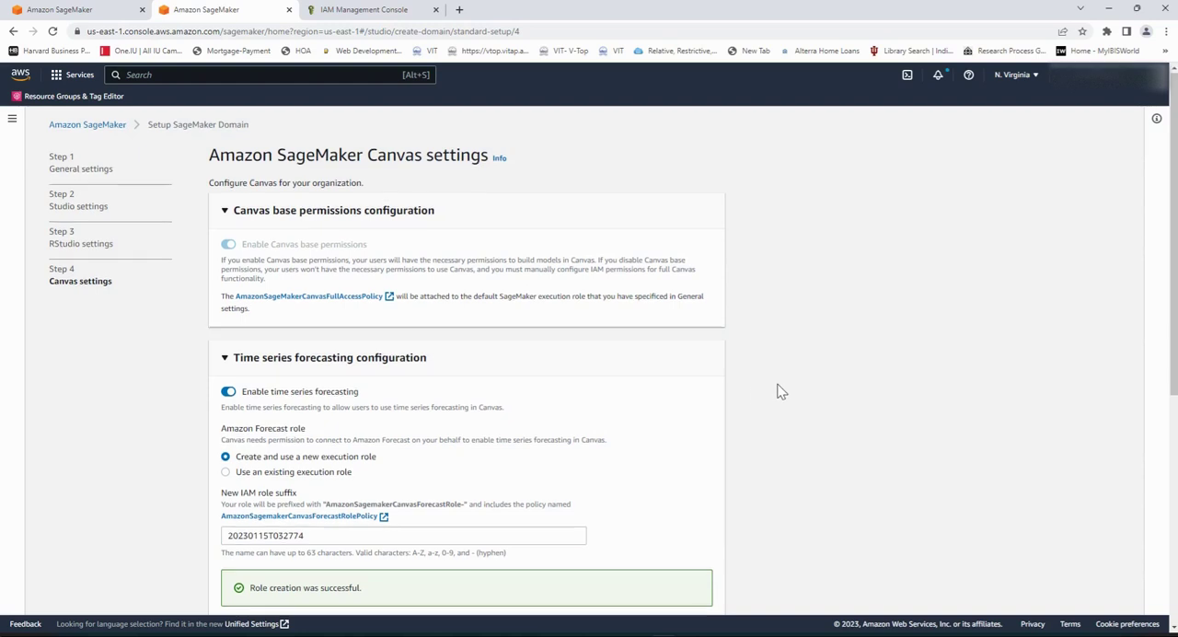
# Step: Keep the default Canvas settings, with time series forecasting using a new execution role and local file upload enabled, and submit the domain setup
pyautogui.scroll(-2, 778, 391)
pyautogui.scroll(2, 778, 391)
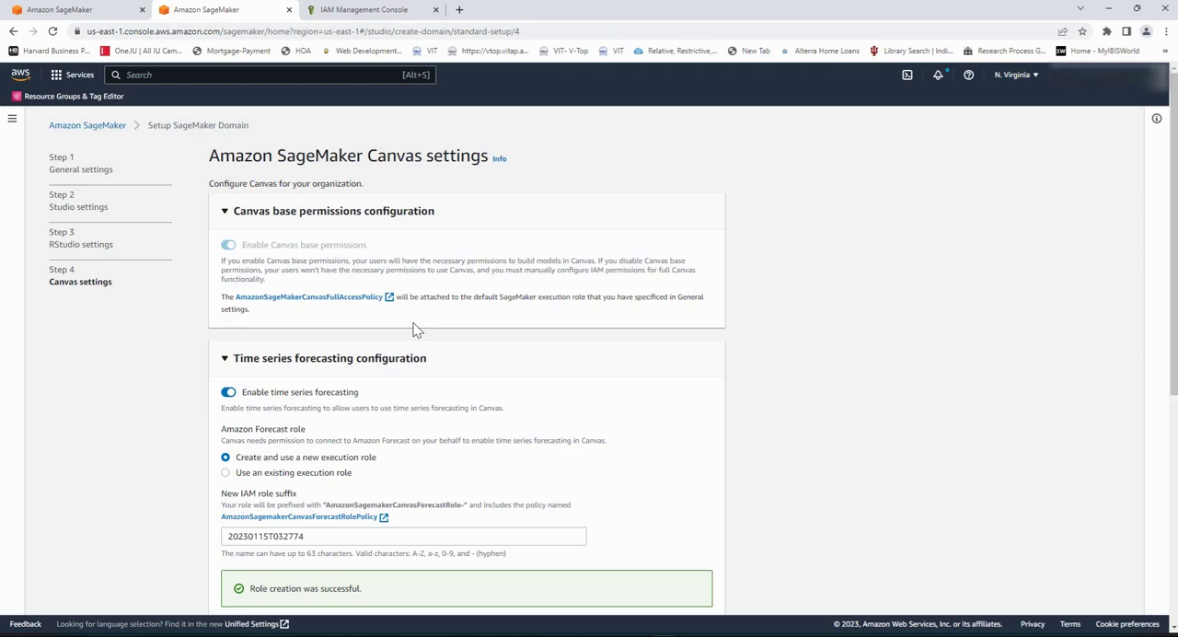
pyautogui.scroll(-2, 565, 334)
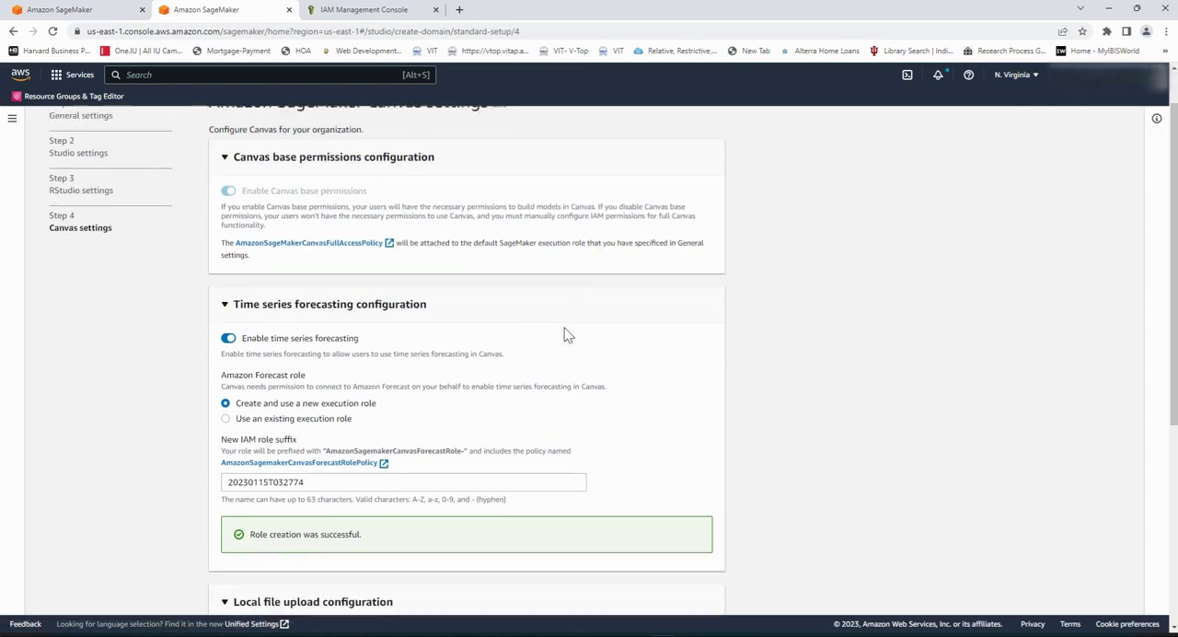
pyautogui.scroll(-2, 565, 331)
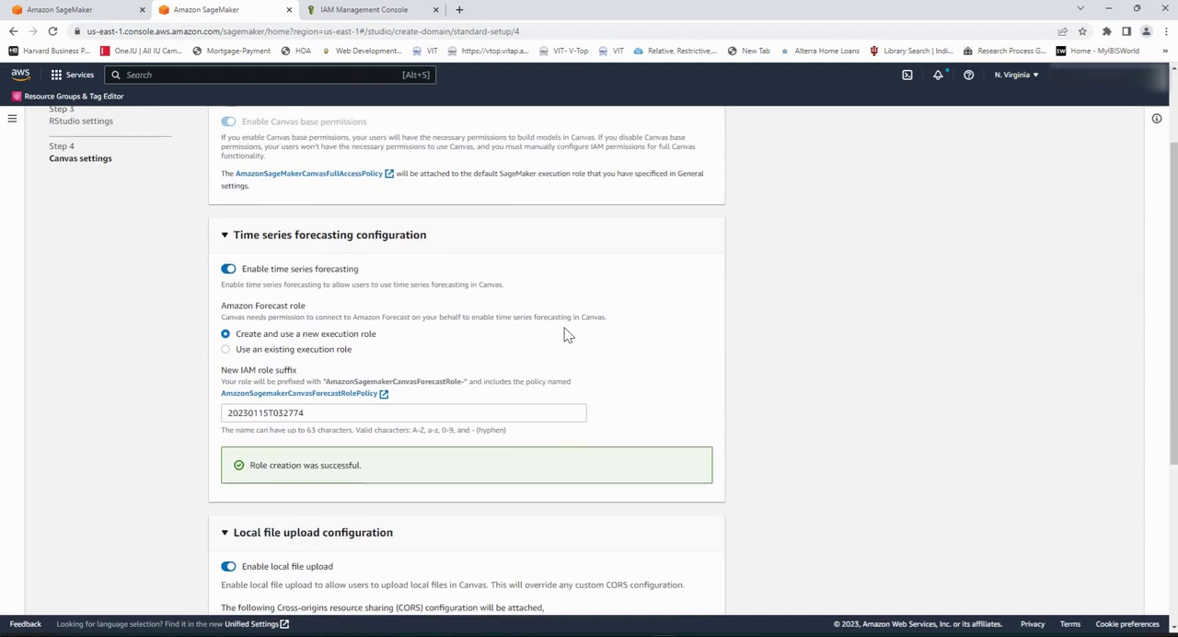
pyautogui.scroll(-2, 565, 334)
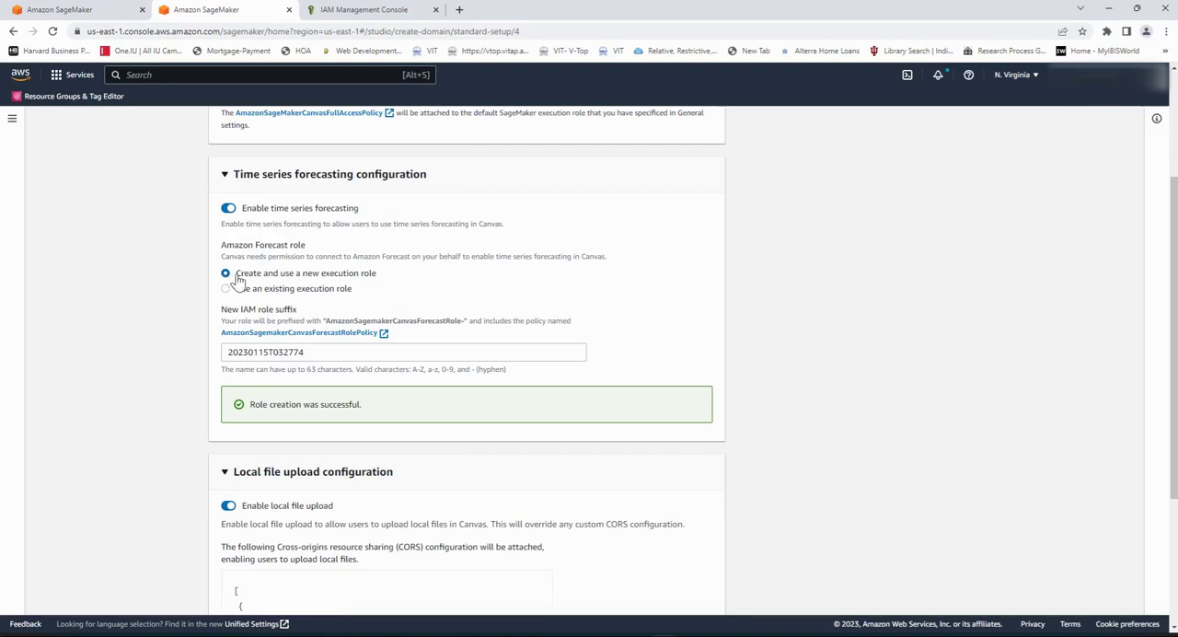
pyautogui.scroll(-1, 176, 346)
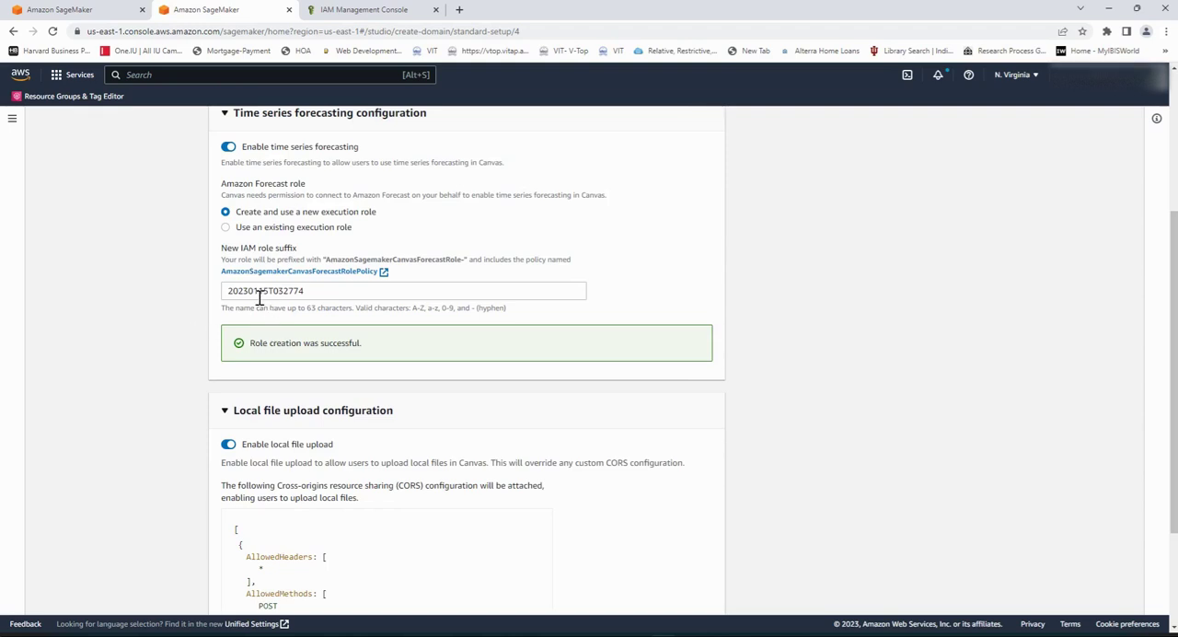
pyautogui.moveTo(324, 299); pyautogui.dragTo(207, 297)
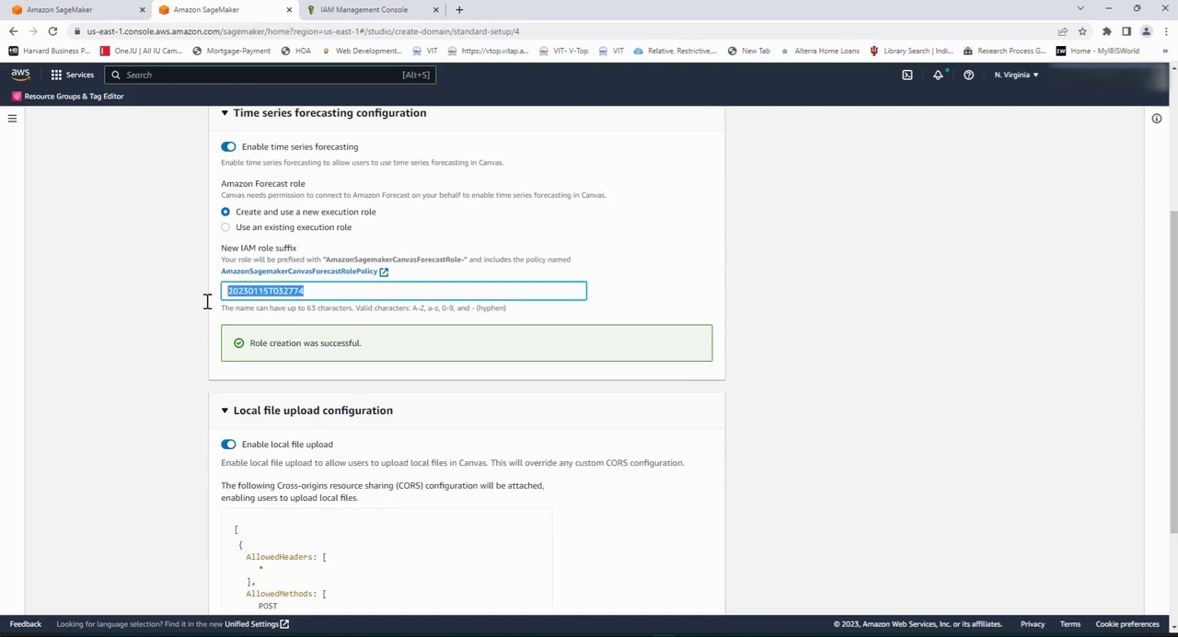
pyautogui.moveTo(327, 262); pyautogui.dragTo(473, 271)
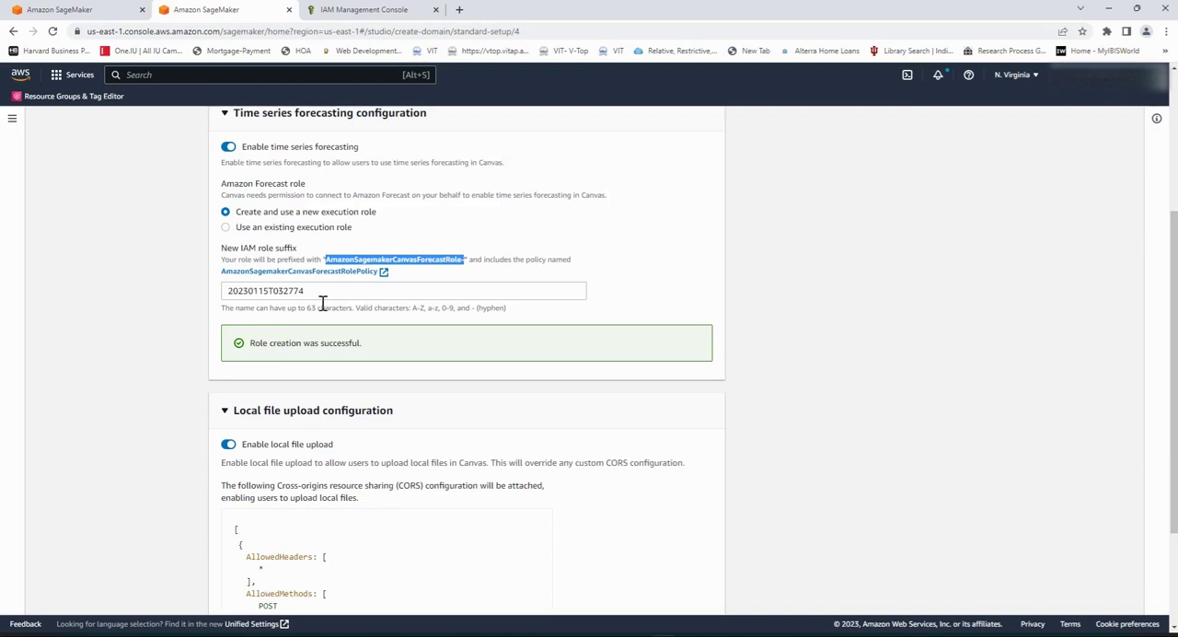
pyautogui.scroll(-3, 167, 393)
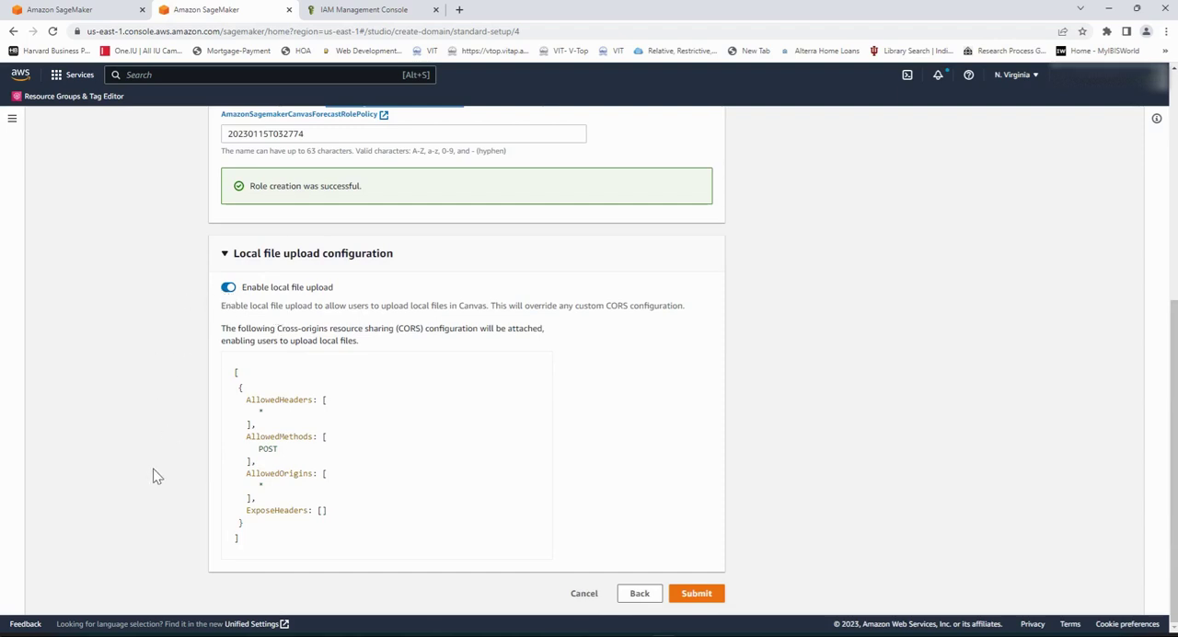
pyautogui.click(696, 594)
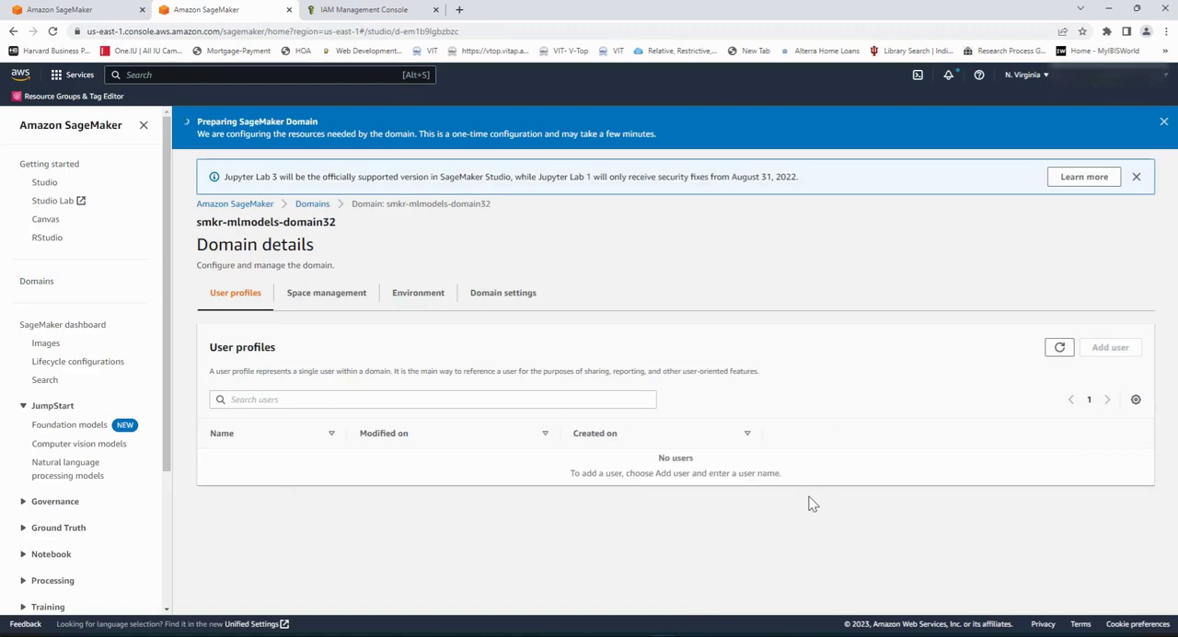
# Step: Return to the Domains list and refresh it to check the status of smkr-mlmodels-domain32
pyautogui.click(312, 205)
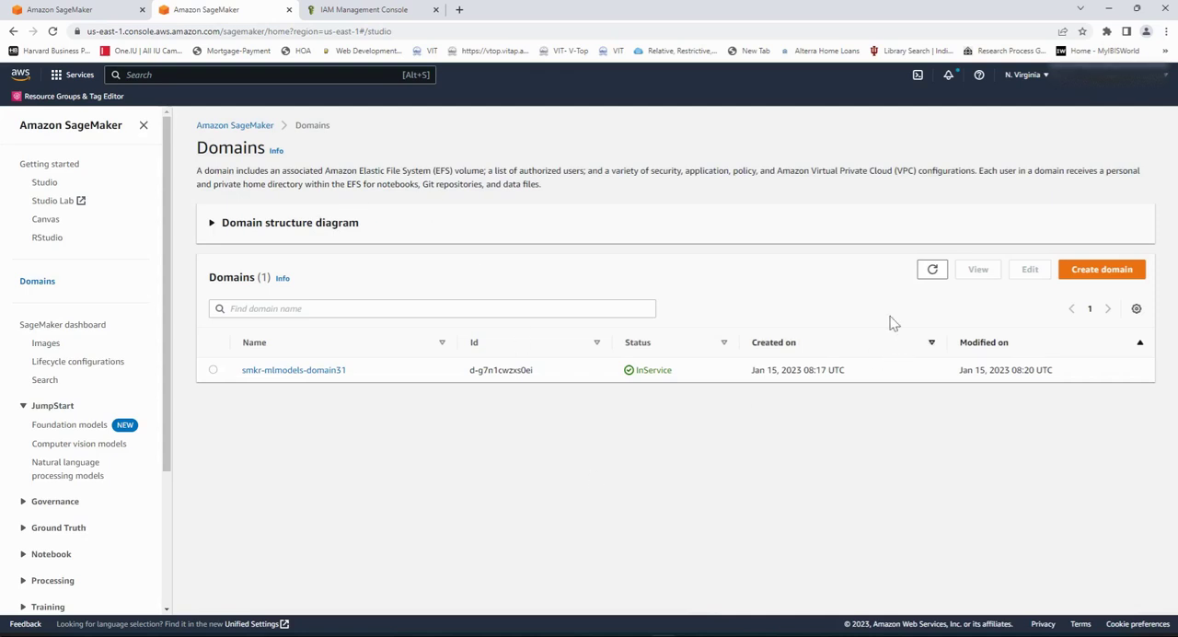
pyautogui.click(932, 270)
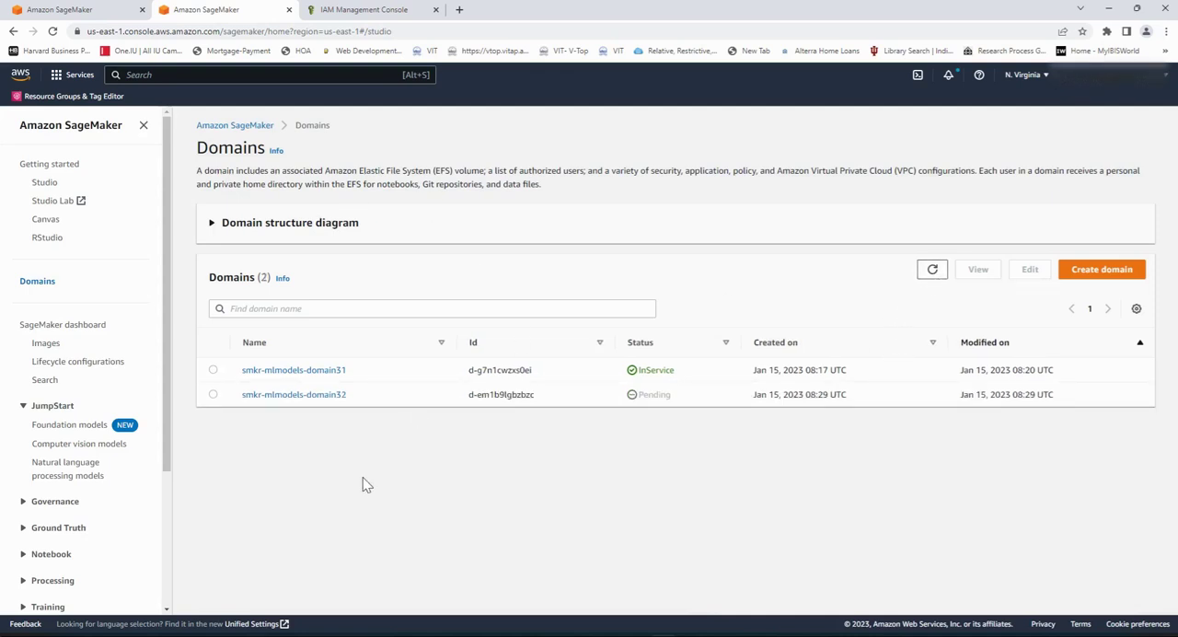